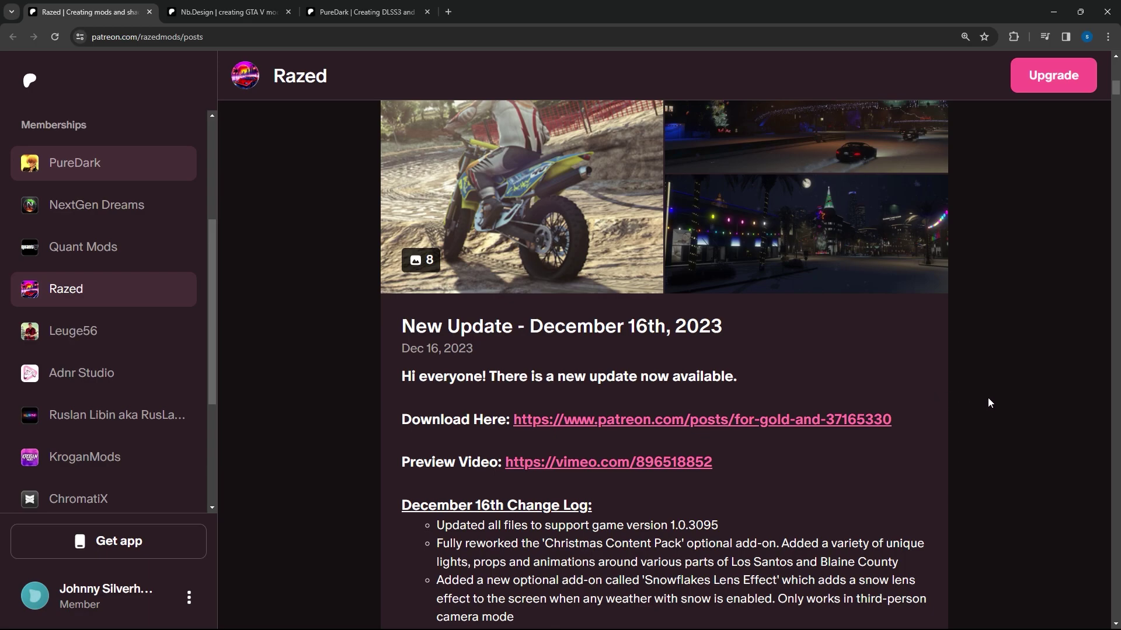
Step: Look through the Razed, Nb.Design and PureDark Patreon pages for the GTA V graphics mods
scroll(1020, 394, "down", 1)
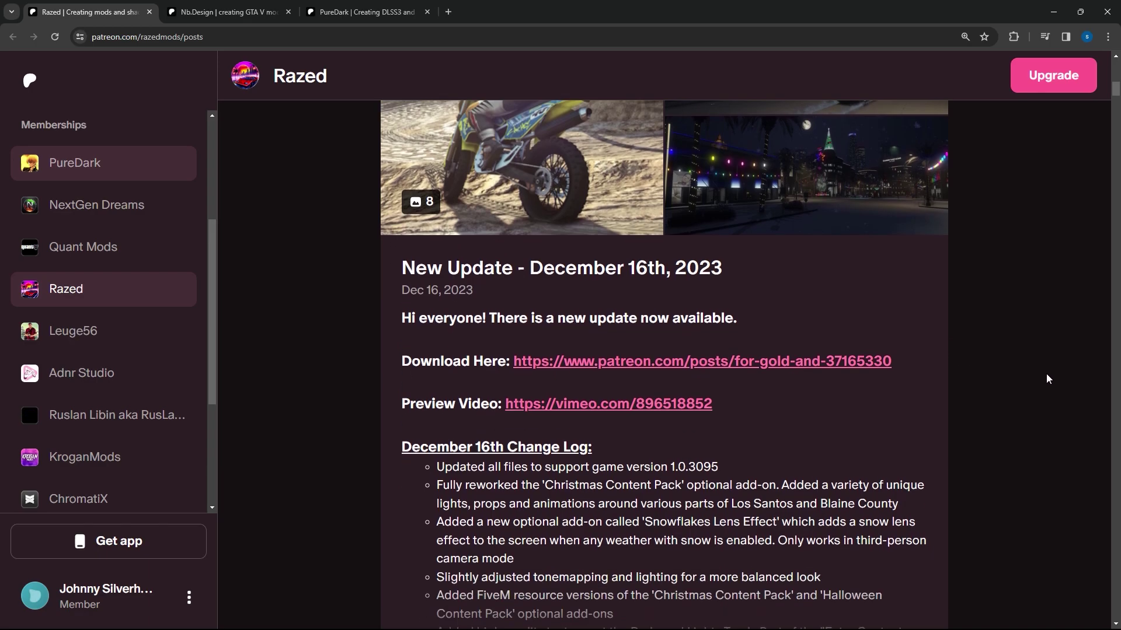
left_click(250, 11)
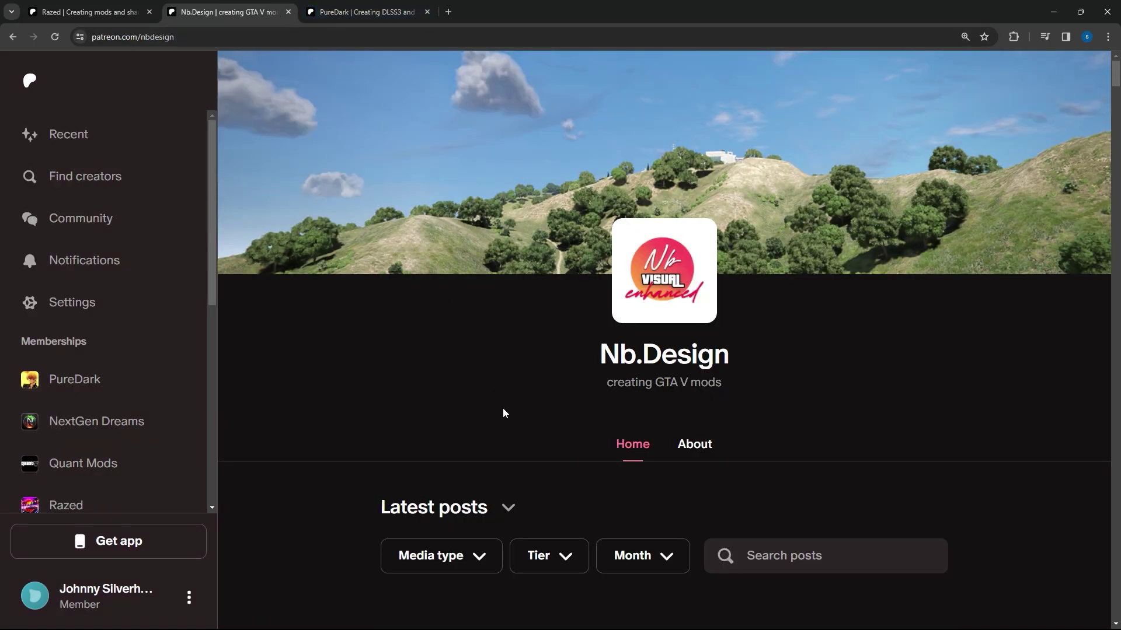
left_click(366, 6)
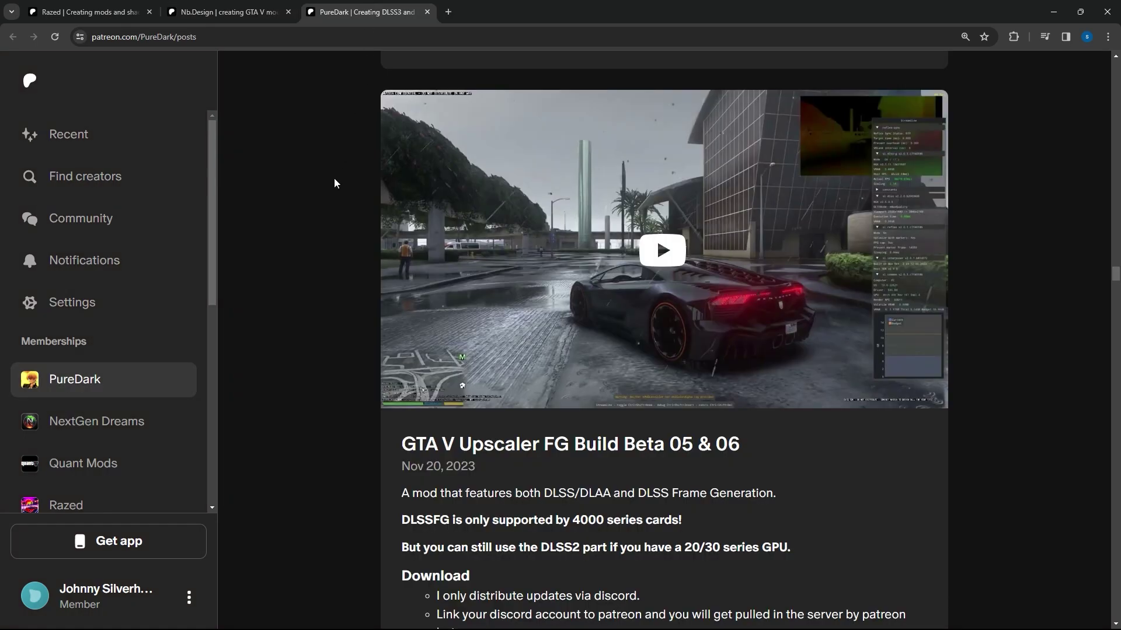
key("ctrl+Tab")
scroll(376, 154, "down", 2)
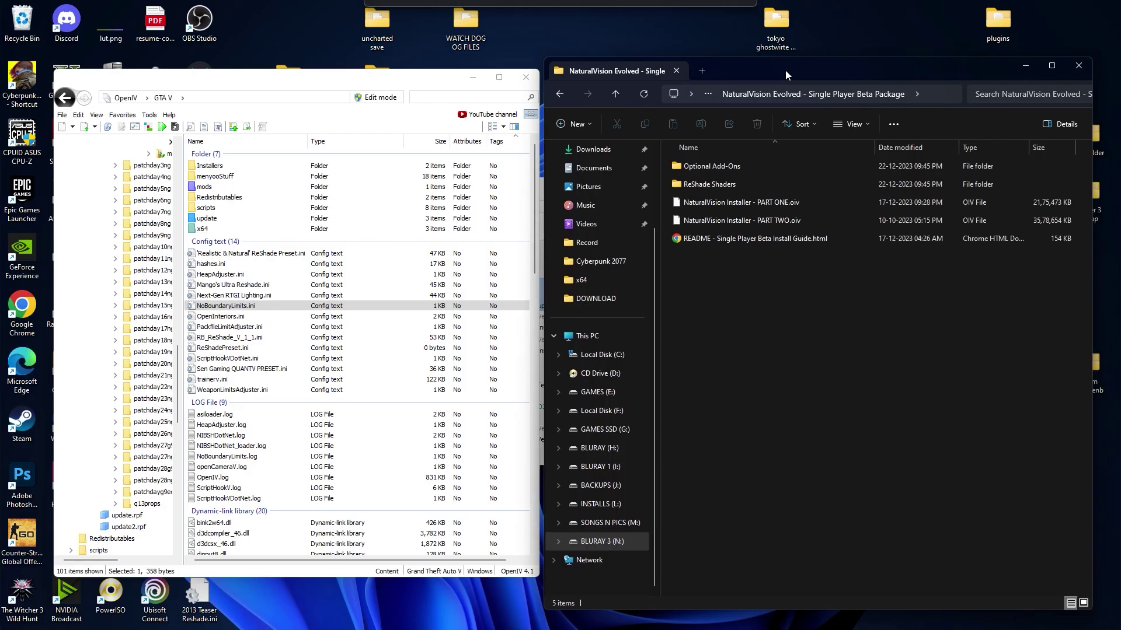
Step: In OpenIV, install the package NaturalVision Installer - PART ONE.oiv into the "mods" folder
left_click_drag(889, 271, 713, 168)
left_click(738, 278)
left_click_drag(282, 82, 285, 82)
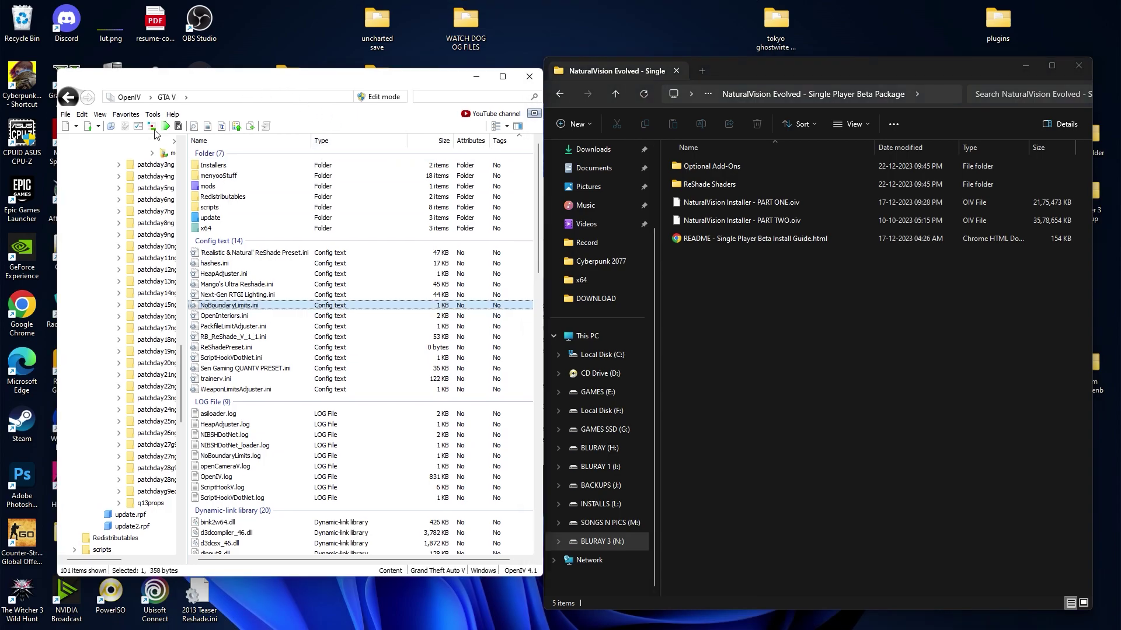
left_click(151, 127)
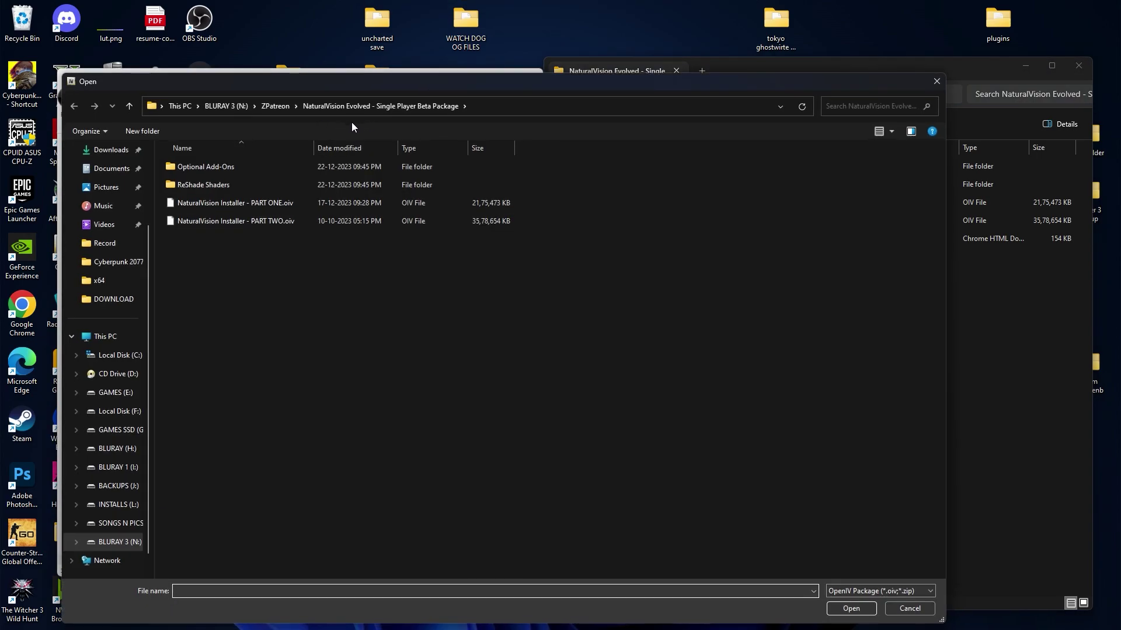
left_click(291, 209)
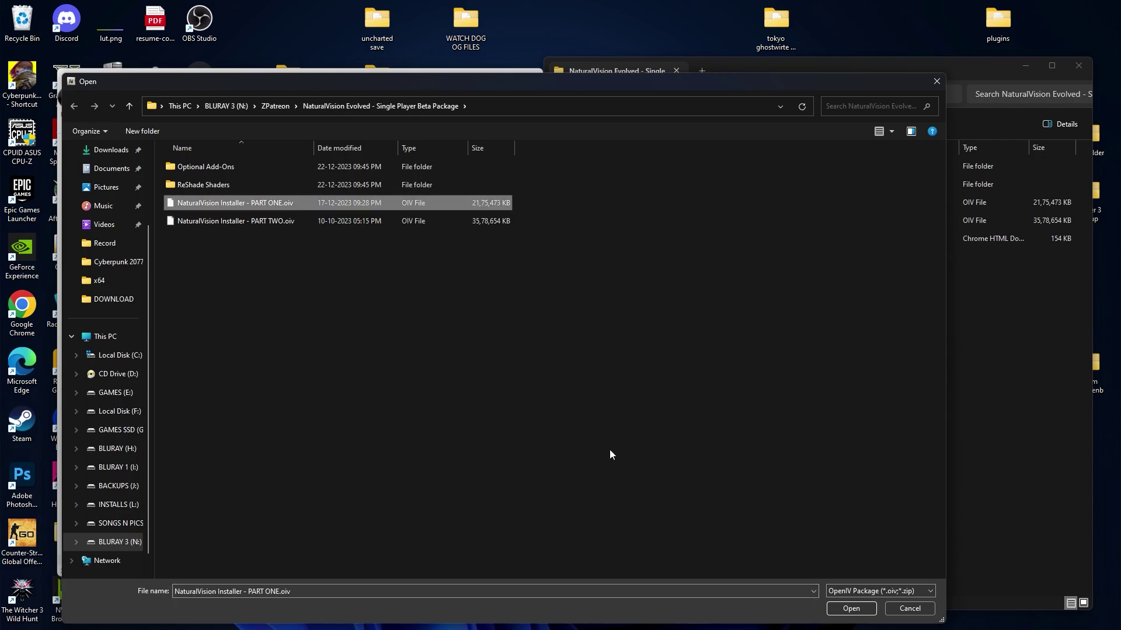
left_click(861, 610)
left_click(472, 279)
left_click(315, 308)
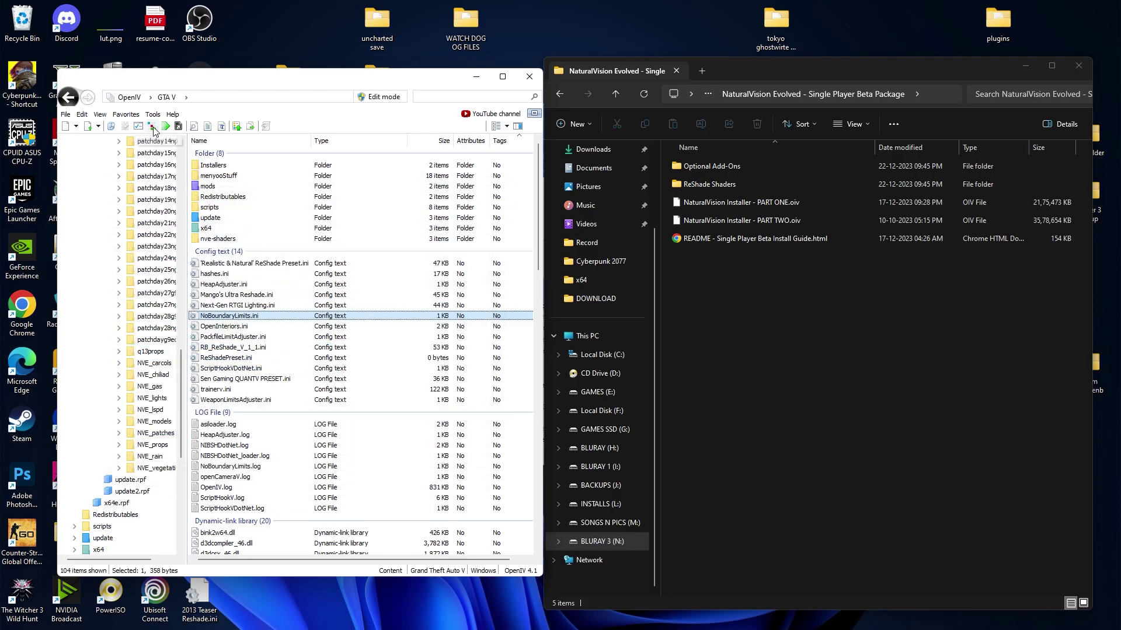
Step: Install the package NaturalVision Installer - PART TWO.oiv into the "mods" folder and close the installer
left_click(153, 128)
left_click(295, 222)
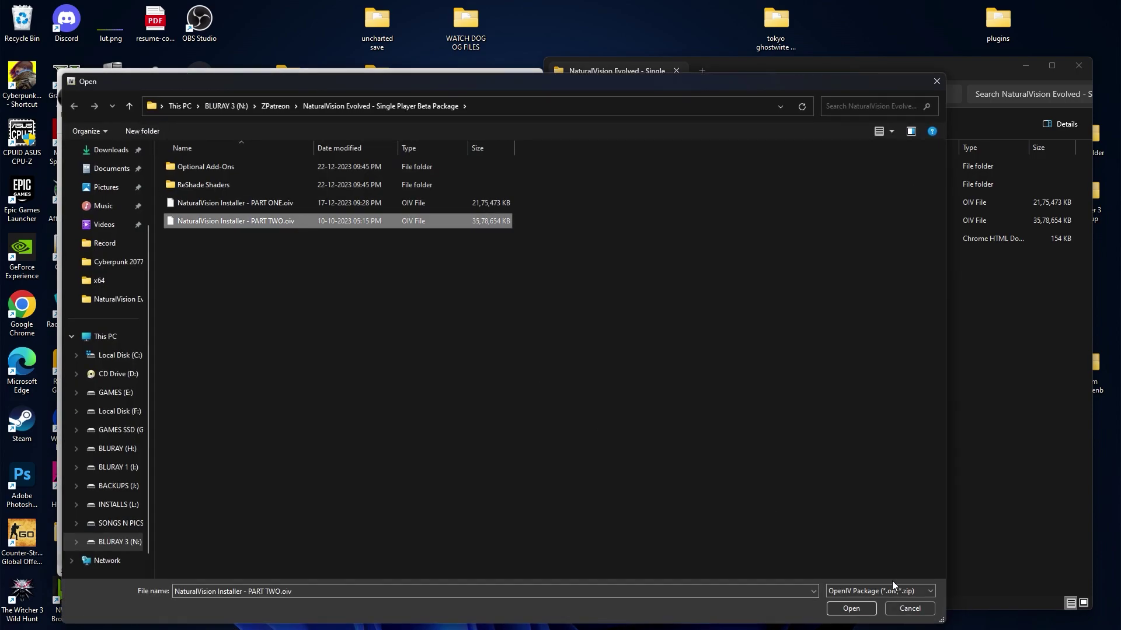
left_click(856, 613)
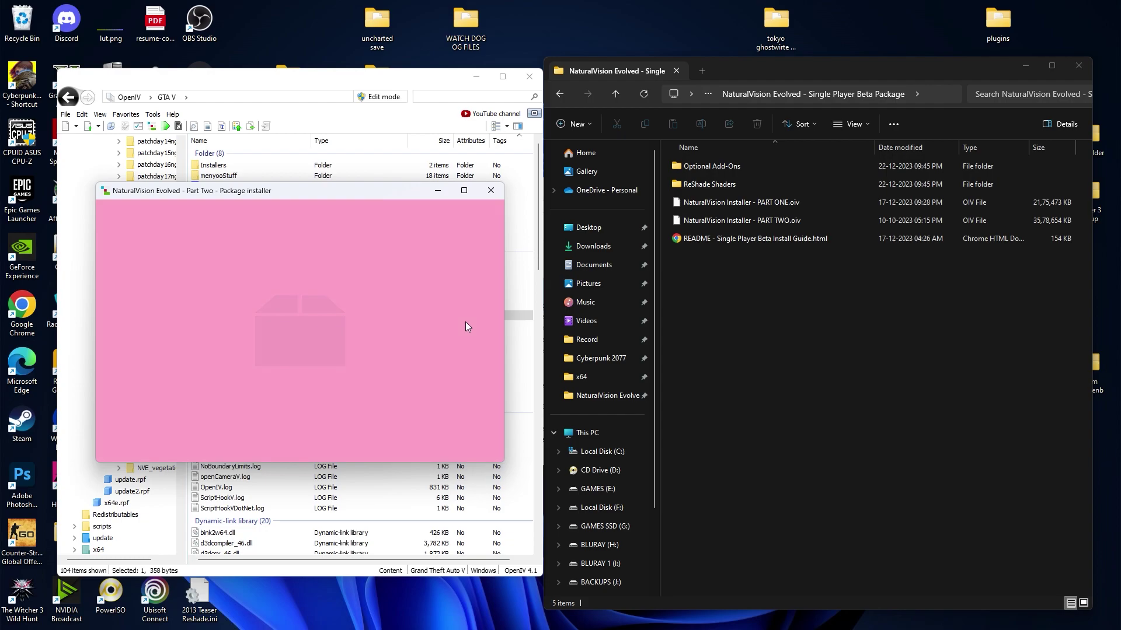
left_click(472, 279)
left_click(280, 333)
left_click(280, 369)
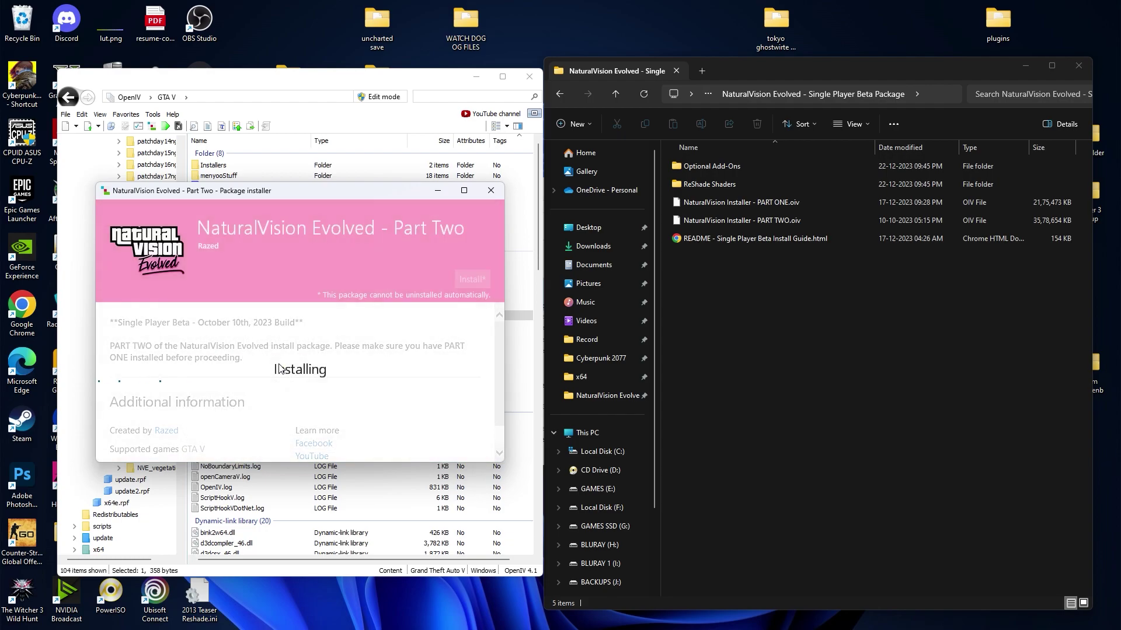
left_click(461, 439)
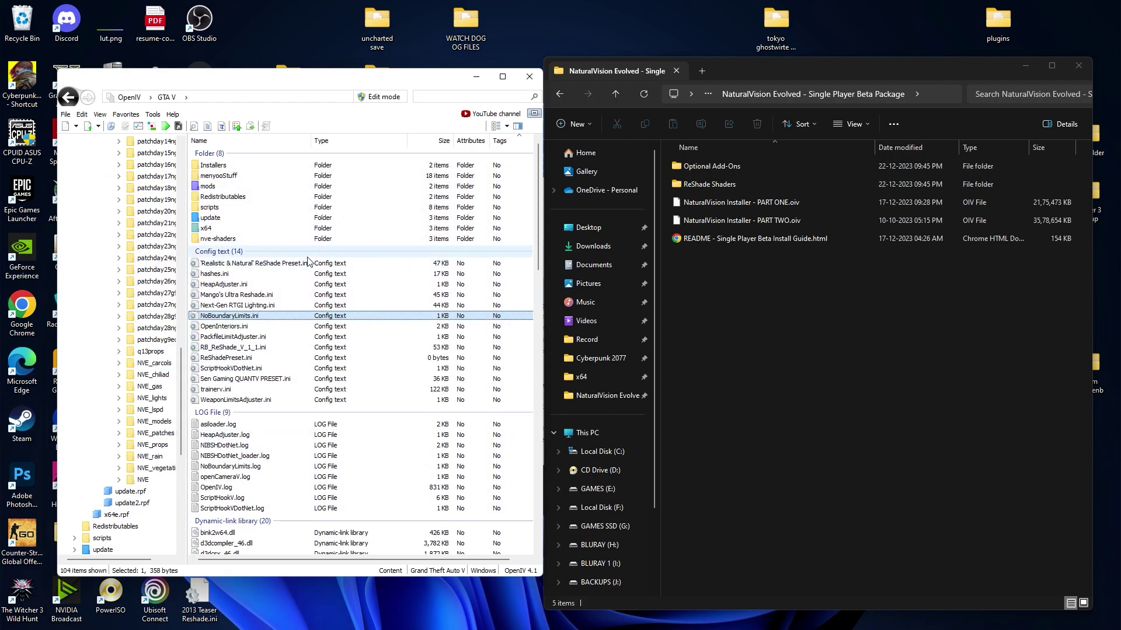
Step: Install the Brighter Emergency Lights package from Optional Add-Ons into the "mods" folder and close the installer
left_click(154, 126)
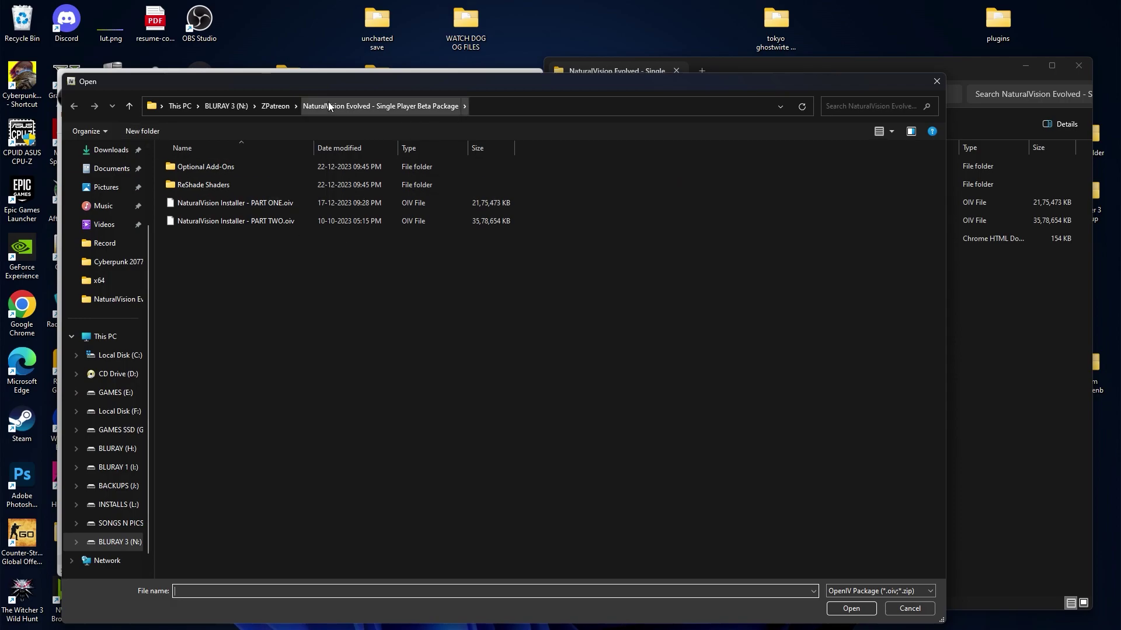
double_click(238, 169)
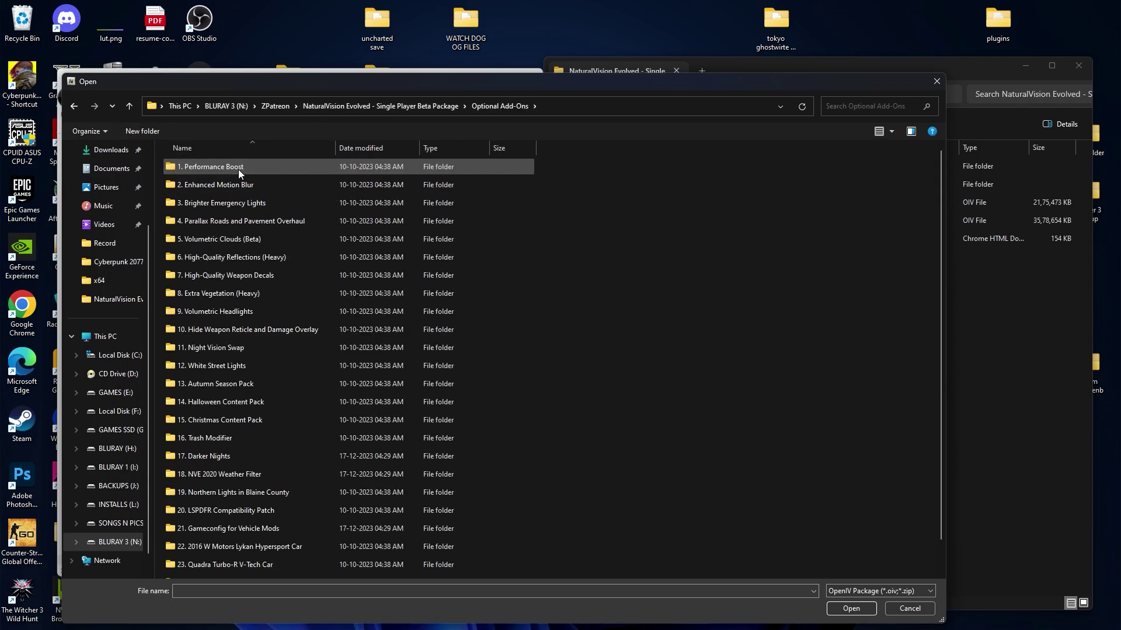
double_click(257, 204)
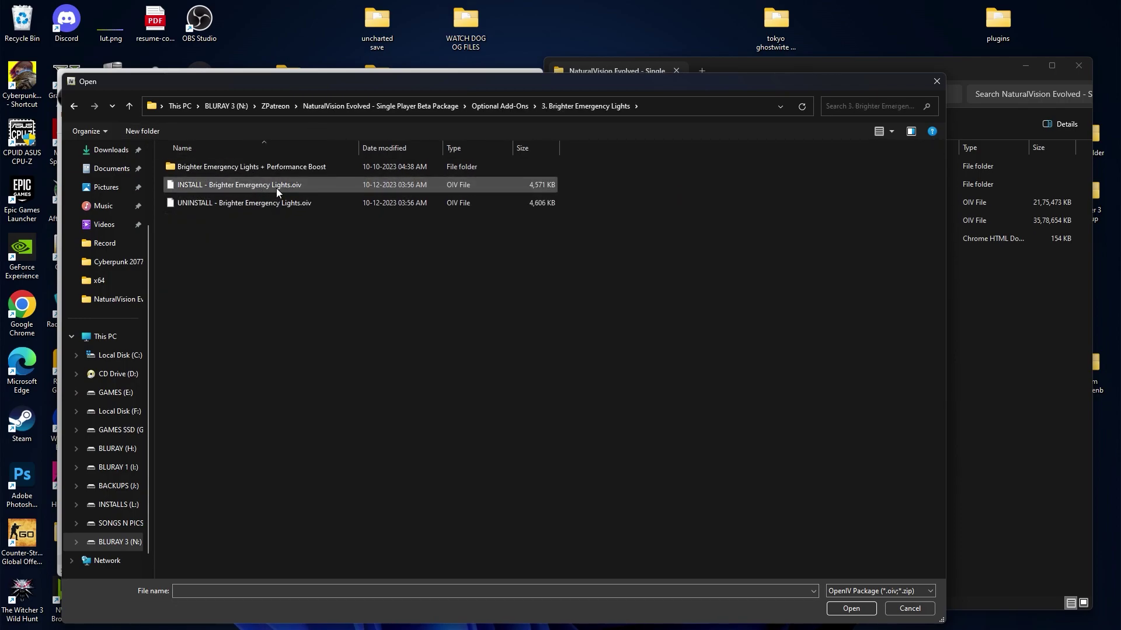
double_click(292, 190)
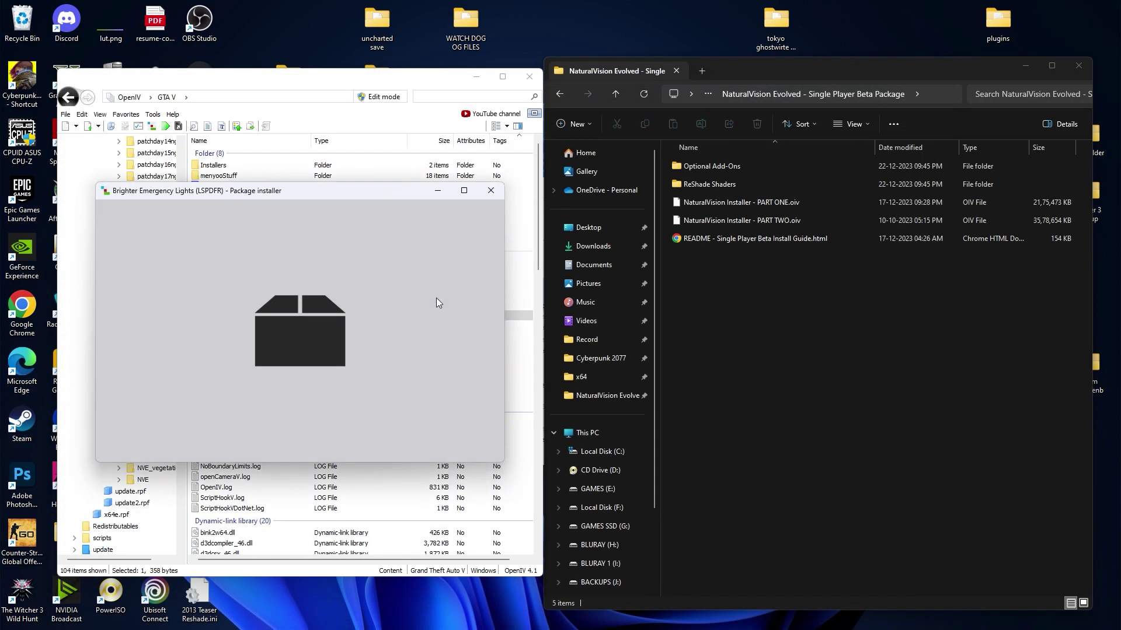
left_click(474, 282)
left_click(341, 300)
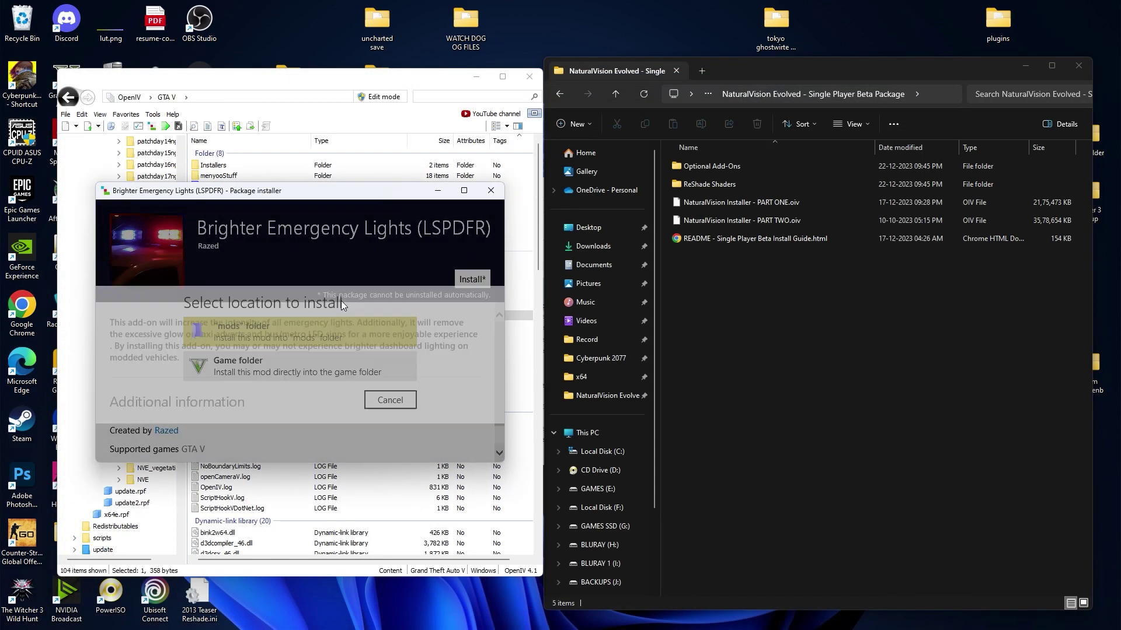
left_click(275, 367)
left_click(456, 436)
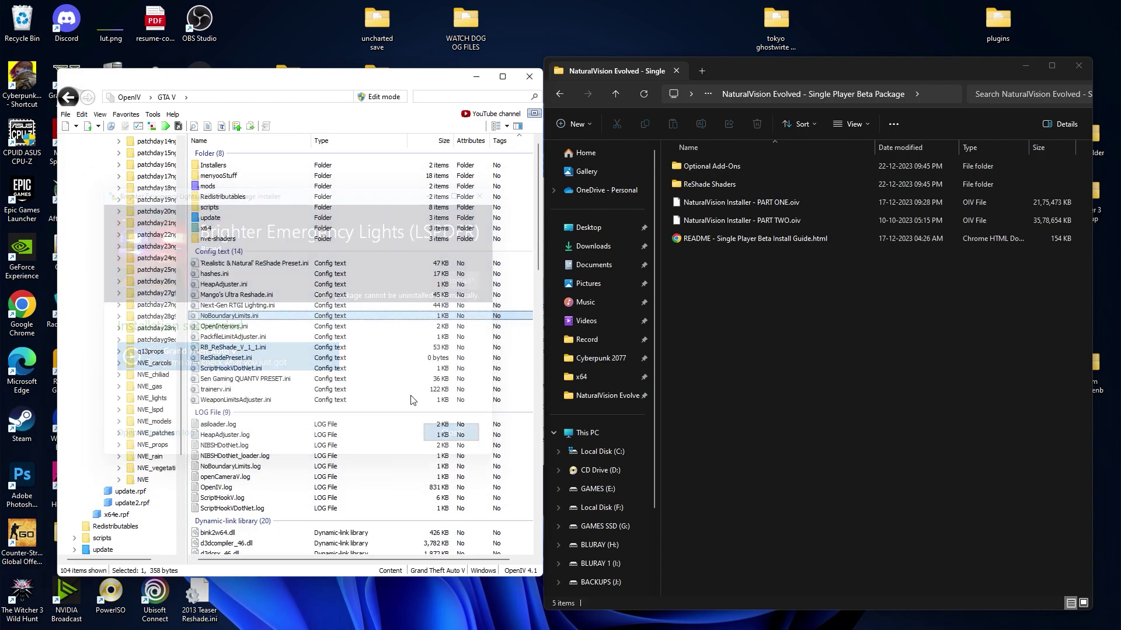
Step: Install the Parallax Roads and Pavement Overhaul package from Optional Add-Ons into the "mods" folder and close the installer
left_click(153, 126)
left_click(502, 106)
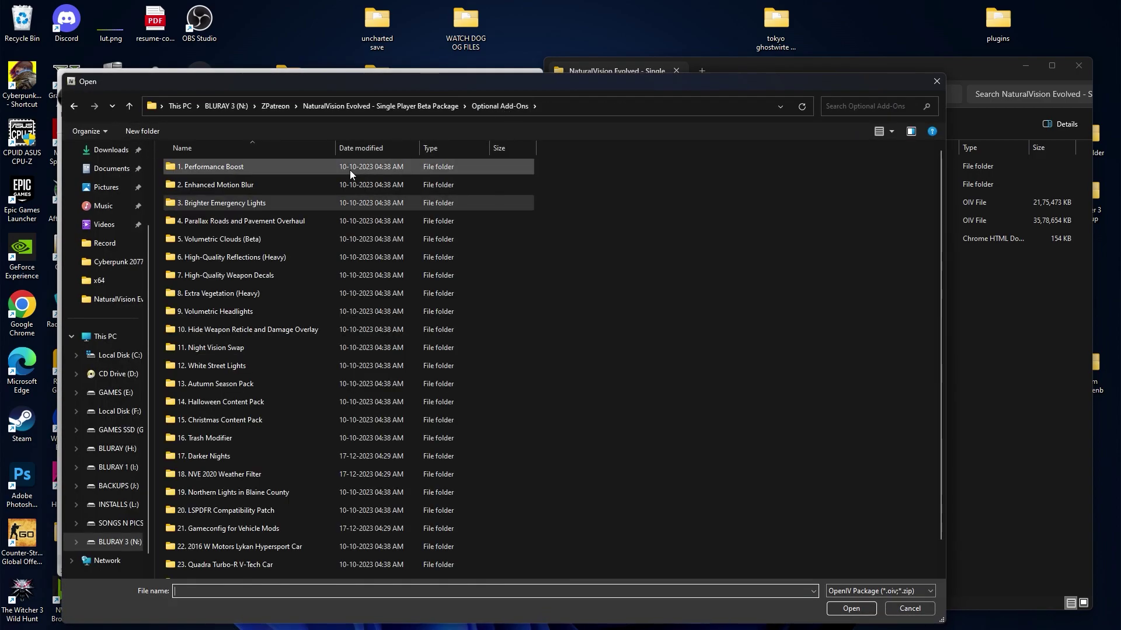
left_click(290, 221)
double_click(290, 227)
left_click(307, 169)
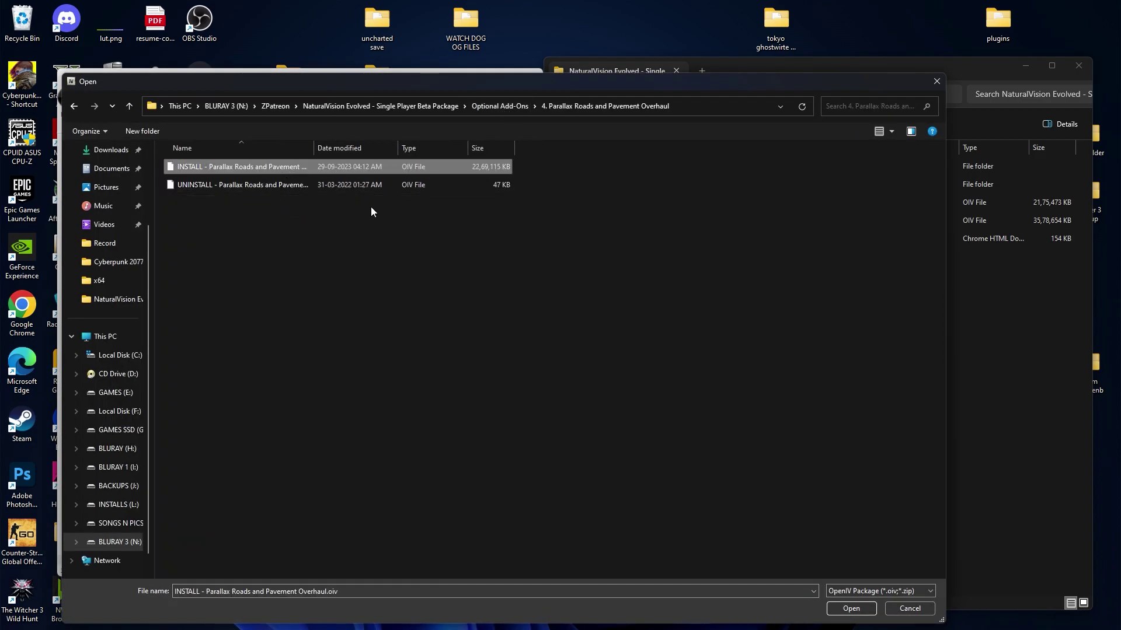
left_click(838, 607)
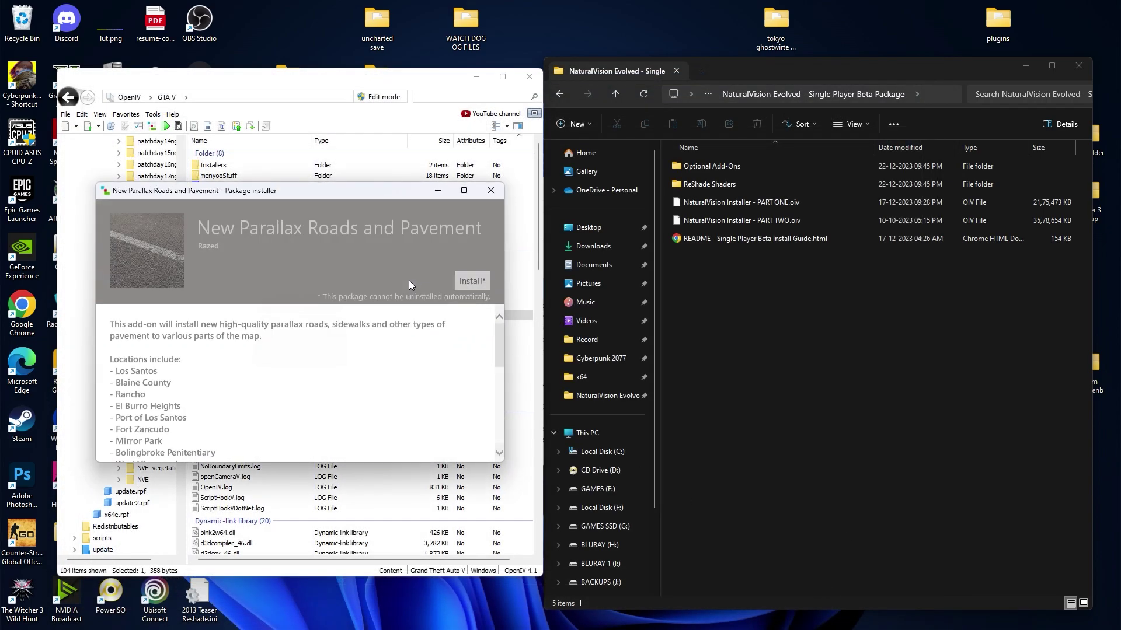
left_click(472, 280)
left_click(268, 294)
left_click(243, 373)
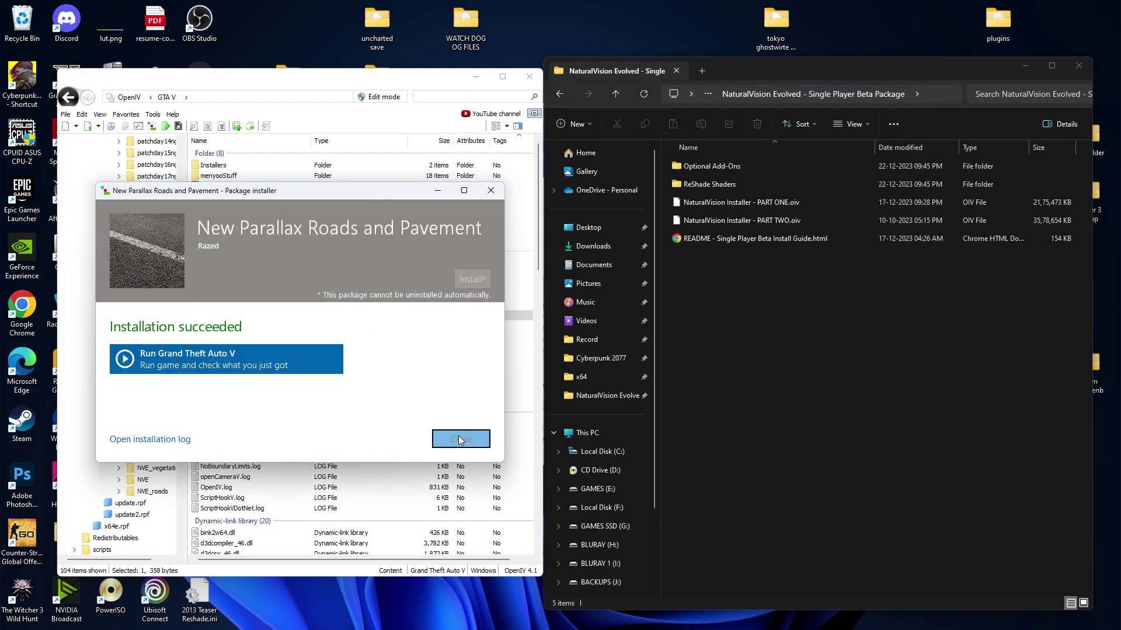
left_click(459, 436)
Step: Install the Volumetric Clouds (Beta) package from Optional Add-Ons into the "mods" folder and close the installer
left_click(153, 126)
left_click(510, 109)
left_click(510, 107)
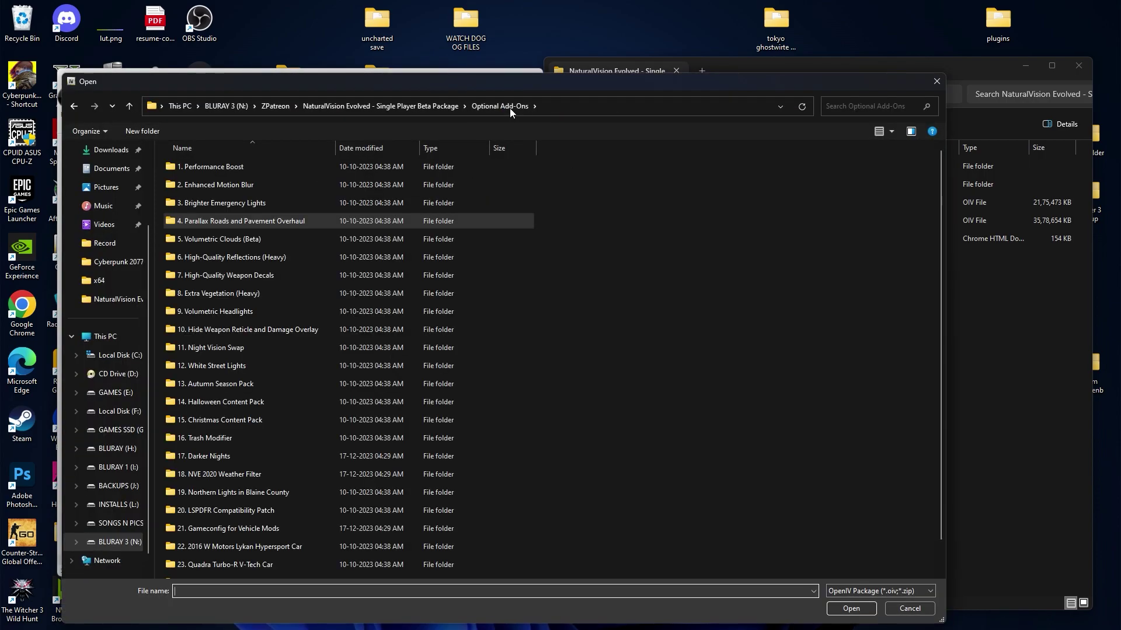
double_click(254, 238)
left_click(293, 173)
left_click(851, 608)
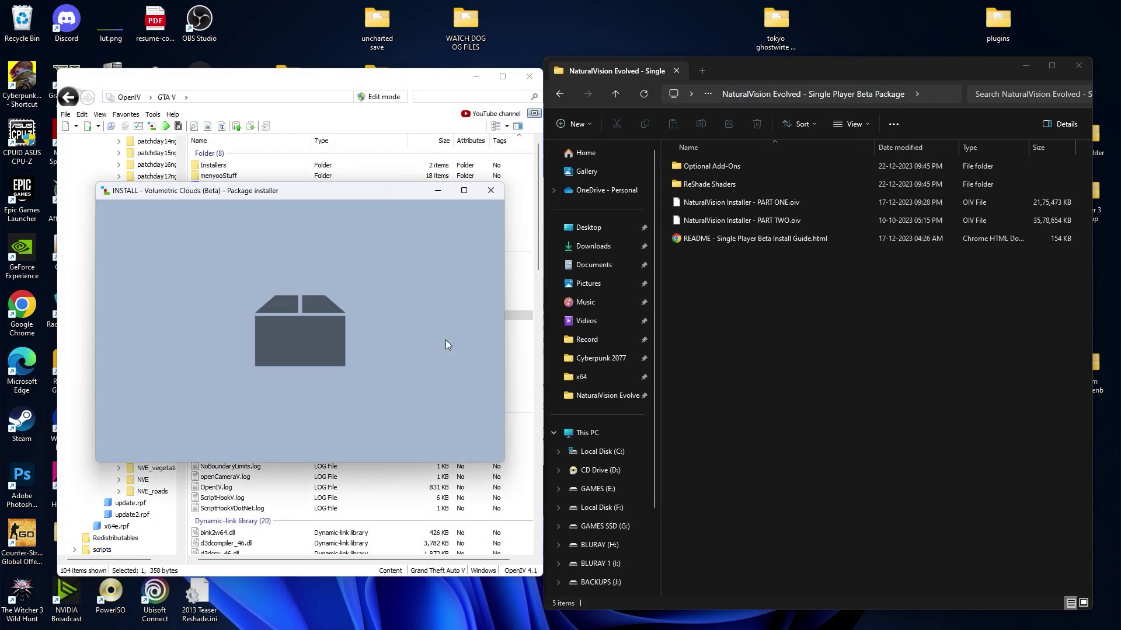
left_click(471, 280)
left_click(346, 286)
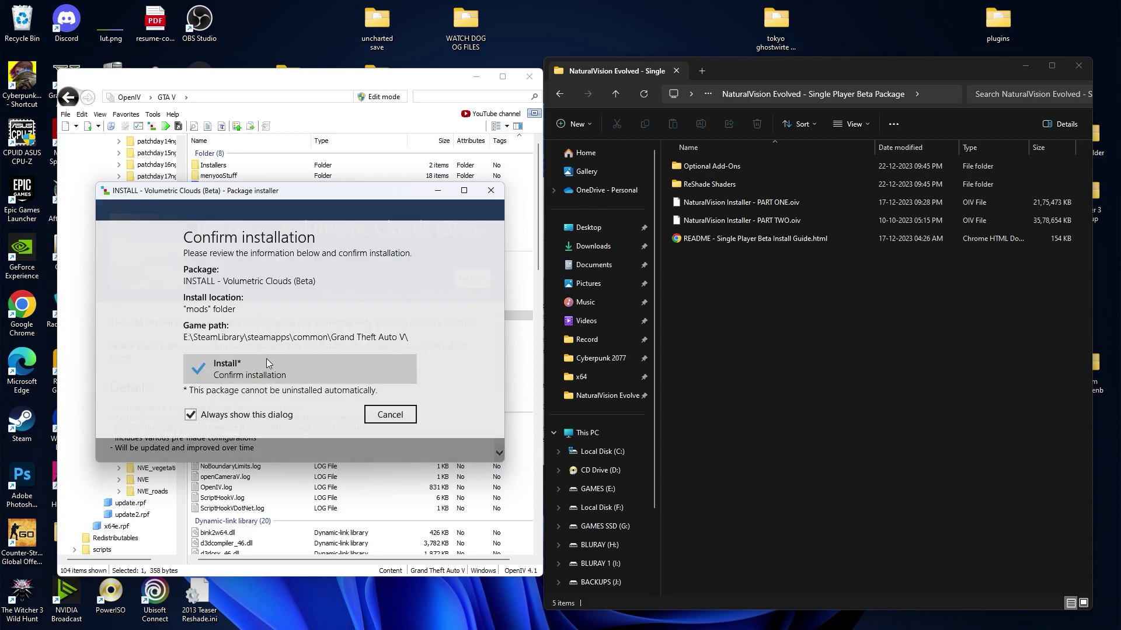
left_click(257, 368)
left_click(461, 441)
Step: Install the High-Quality Reflections package from Optional Add-Ons into the "mods" folder
left_click(152, 127)
left_click(496, 107)
double_click(293, 257)
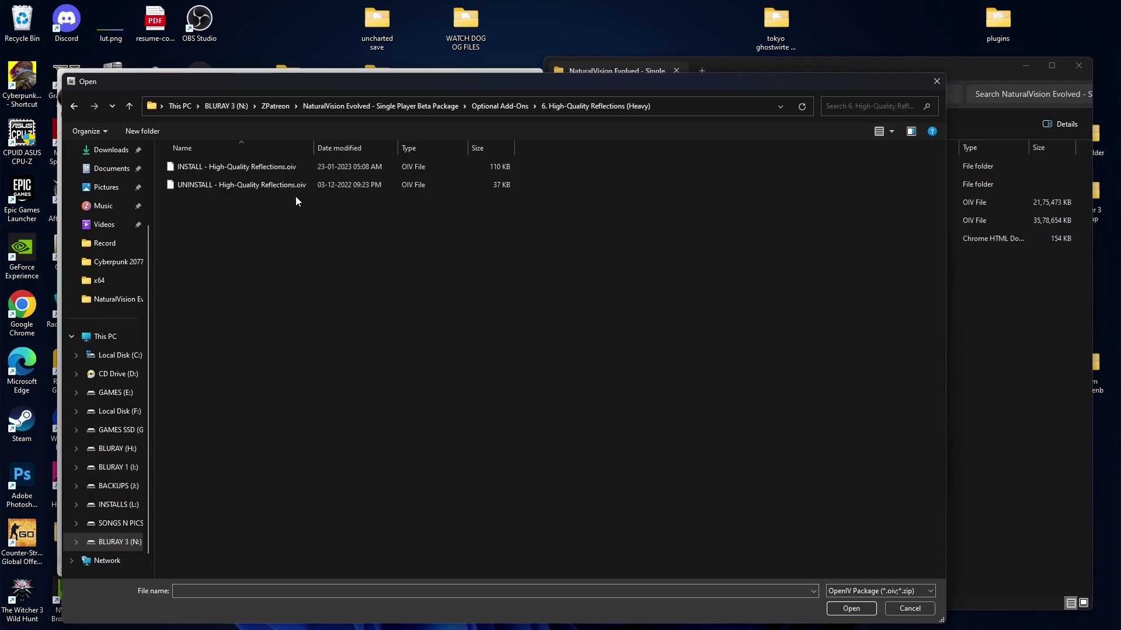
left_click(269, 167)
left_click(856, 610)
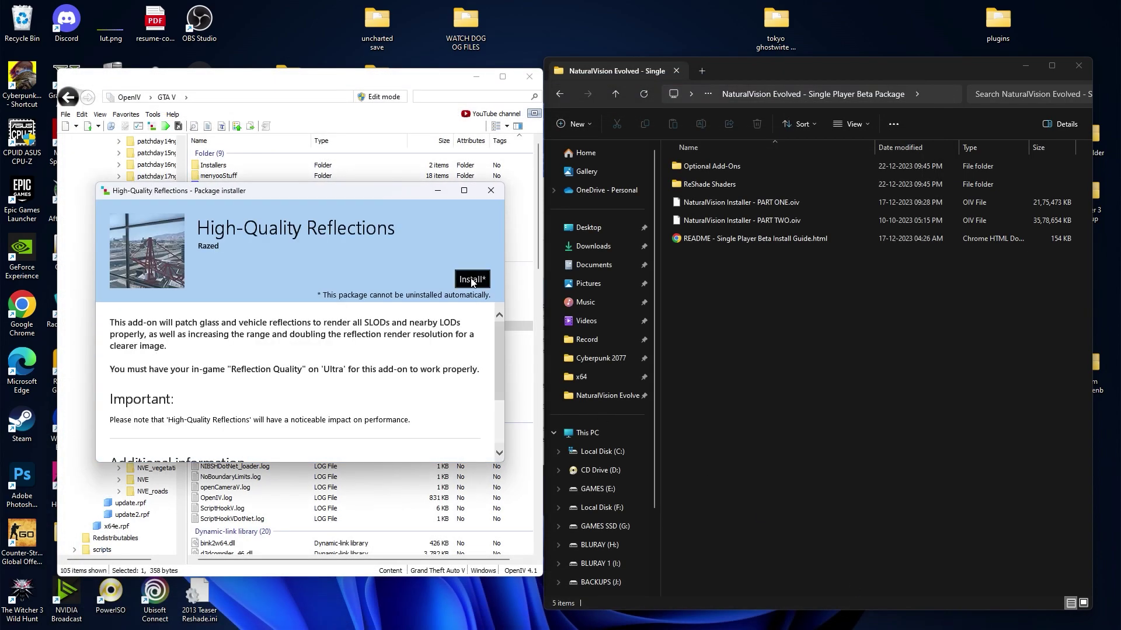
left_click(472, 280)
left_click(268, 356)
left_click(262, 373)
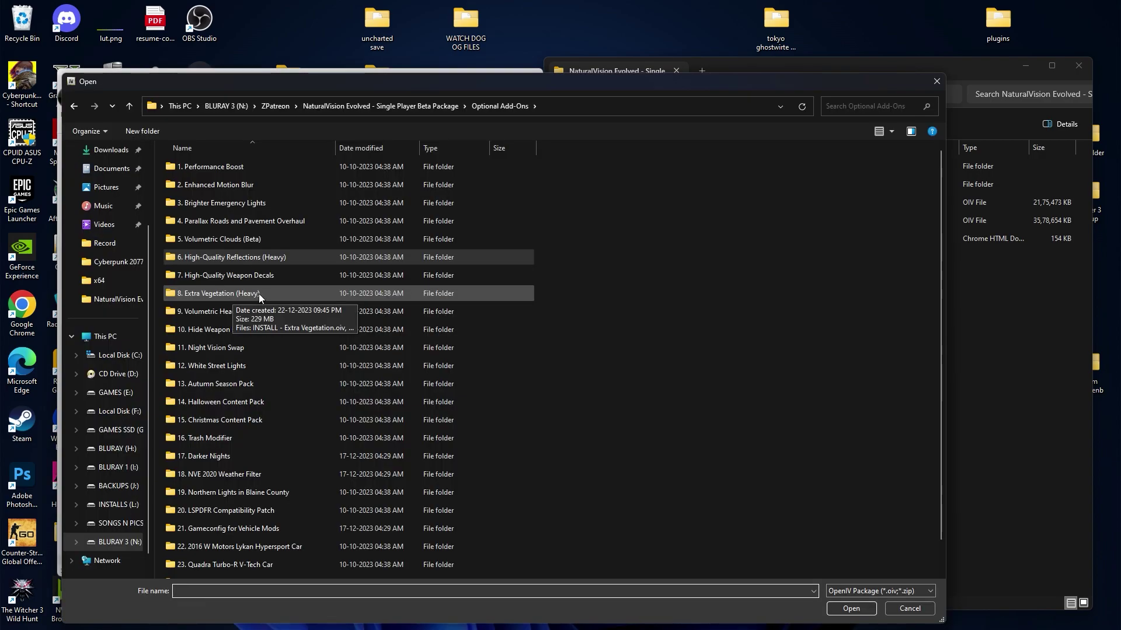
Step: Install the Extra Vegetation (Heavy) package from Optional Add-Ons into the "mods" folder and close the installer
double_click(260, 293)
left_click(328, 167)
left_click(857, 608)
left_click(473, 279)
left_click(318, 311)
left_click(281, 364)
left_click(458, 439)
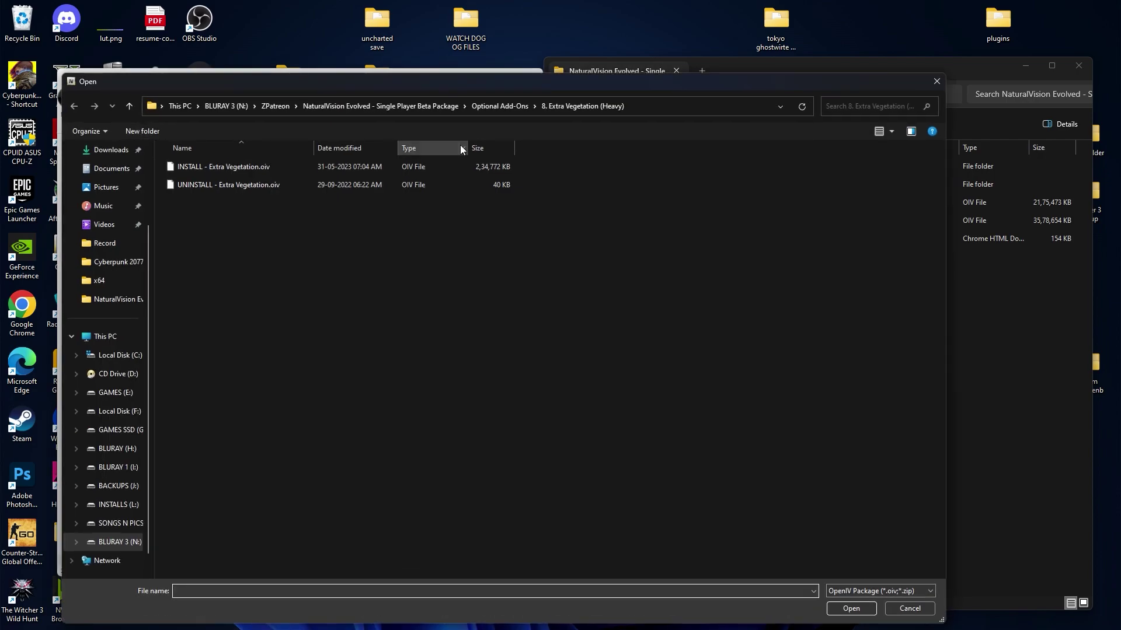
Step: Install the Volumetric Headlights package from Optional Add-Ons into the "mods" folder and close the installer
left_click(475, 106)
double_click(230, 311)
left_click(258, 169)
left_click(851, 608)
left_click(473, 279)
left_click(335, 321)
left_click(277, 367)
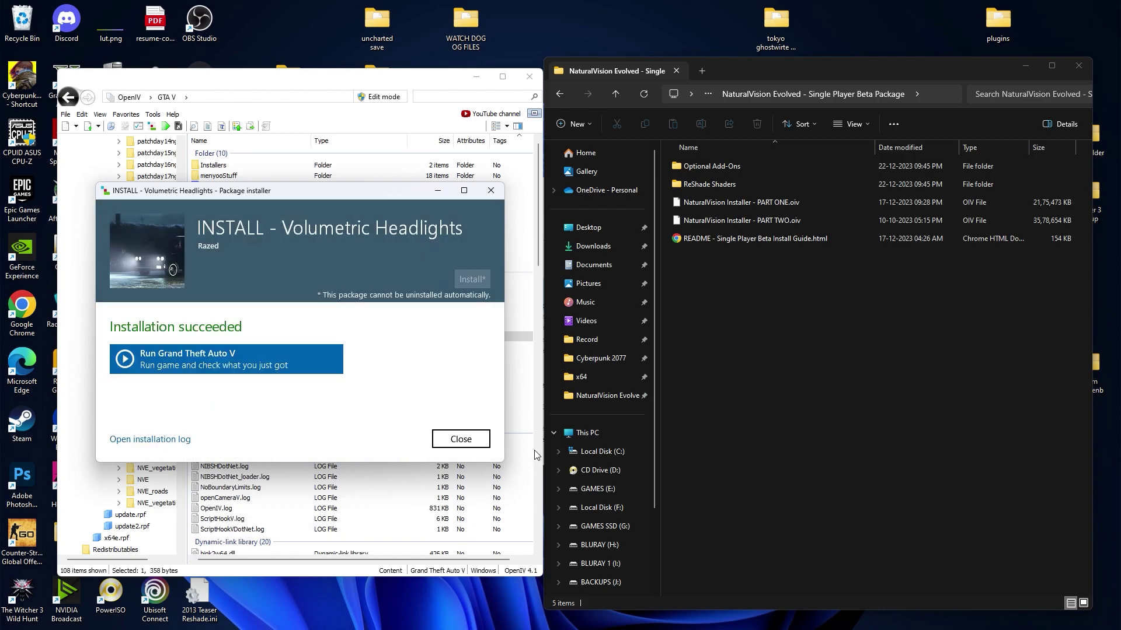
left_click(460, 439)
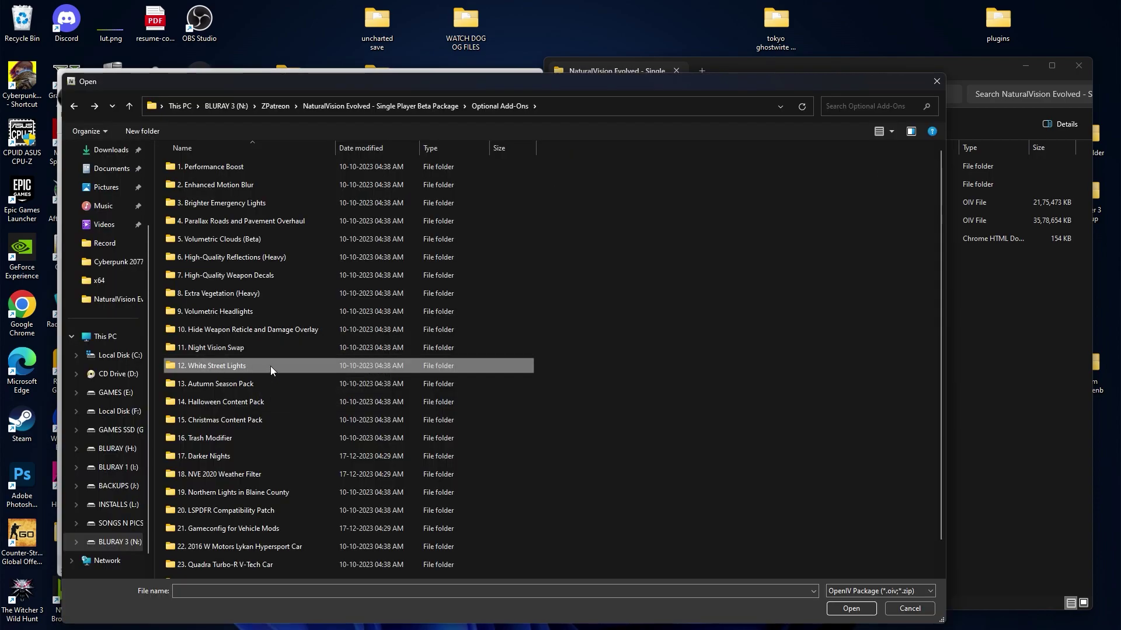
Step: Install the White Street Lights package from Optional Add-Ons into the "mods" folder
double_click(277, 365)
left_click(285, 168)
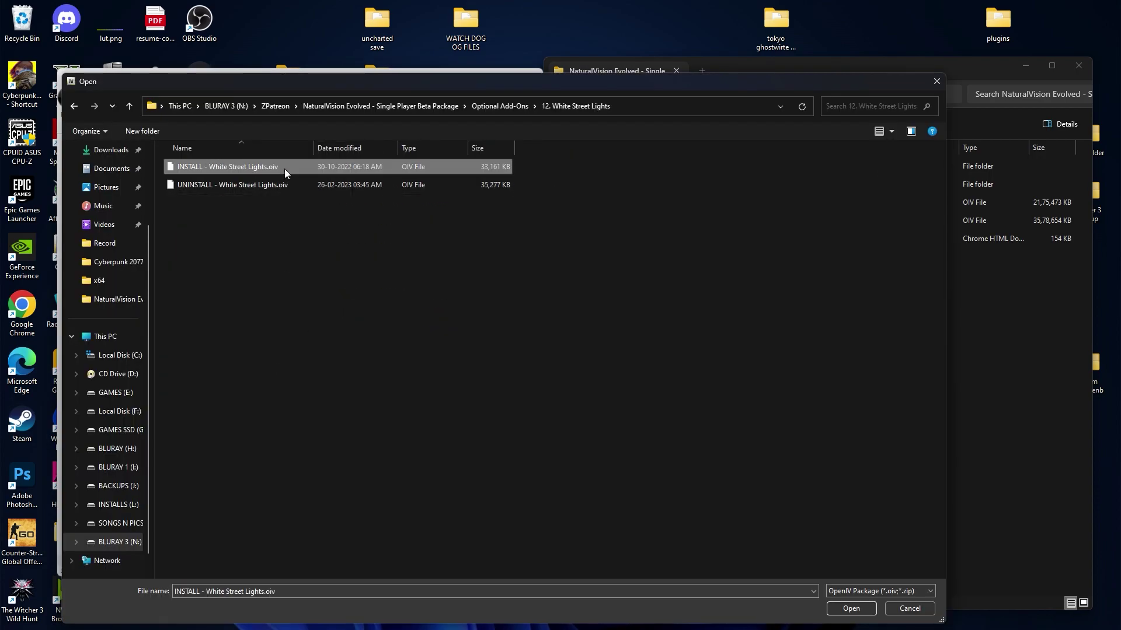
left_click(851, 609)
left_click(470, 279)
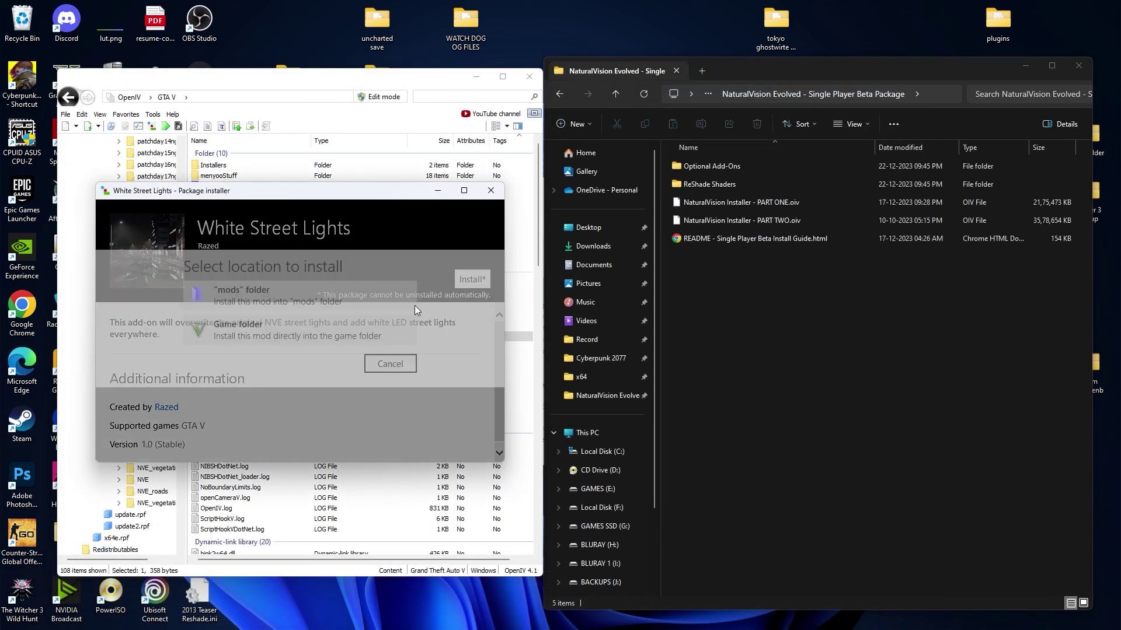
left_click(332, 310)
left_click(277, 373)
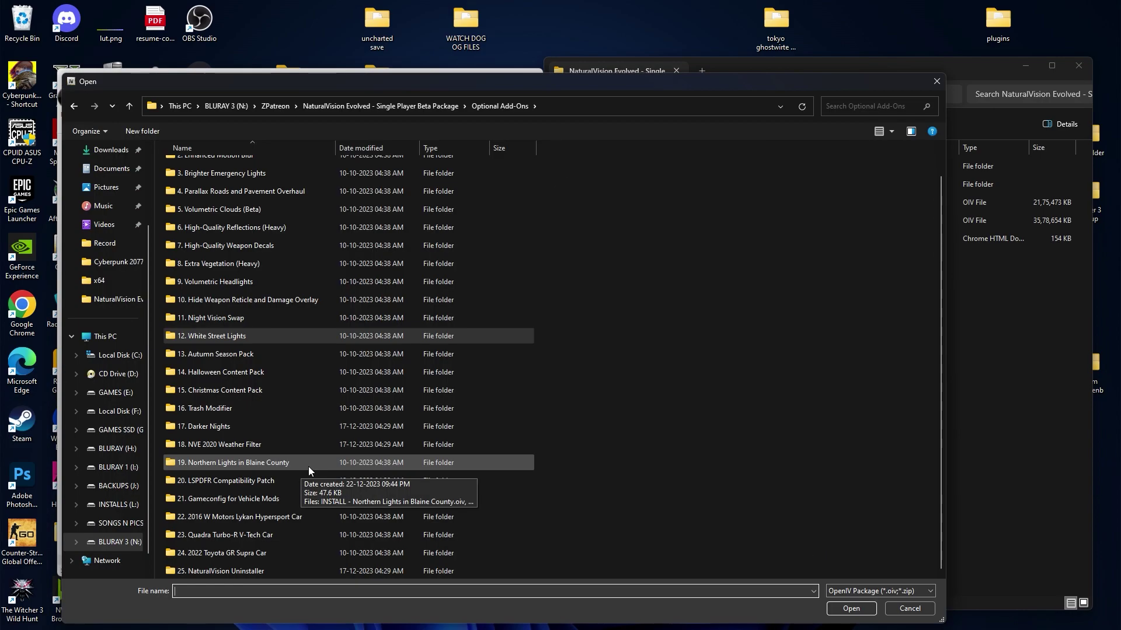
Step: Install the Northern Lights in Blaine County package from Optional Add-Ons into the "mods" folder
double_click(306, 461)
left_click(315, 168)
left_click(851, 607)
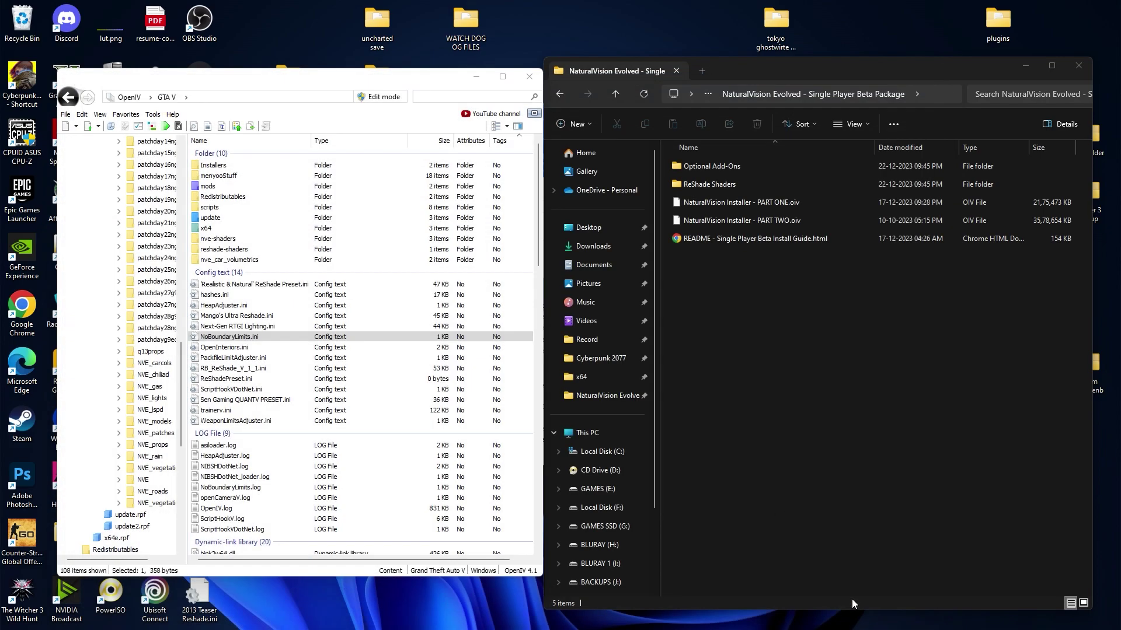
left_click(471, 279)
left_click(389, 299)
left_click(262, 373)
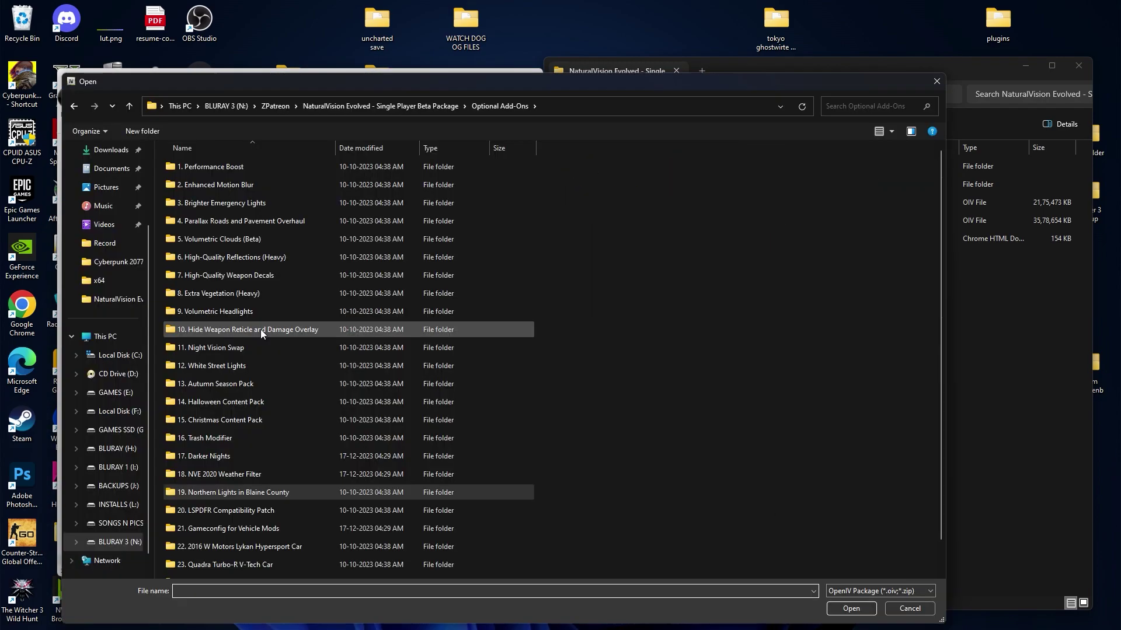
Step: Install the Gameconfig for Vehicle Mods package from Optional Add-Ons into the "mods" folder
scroll(260, 329, "down", 1)
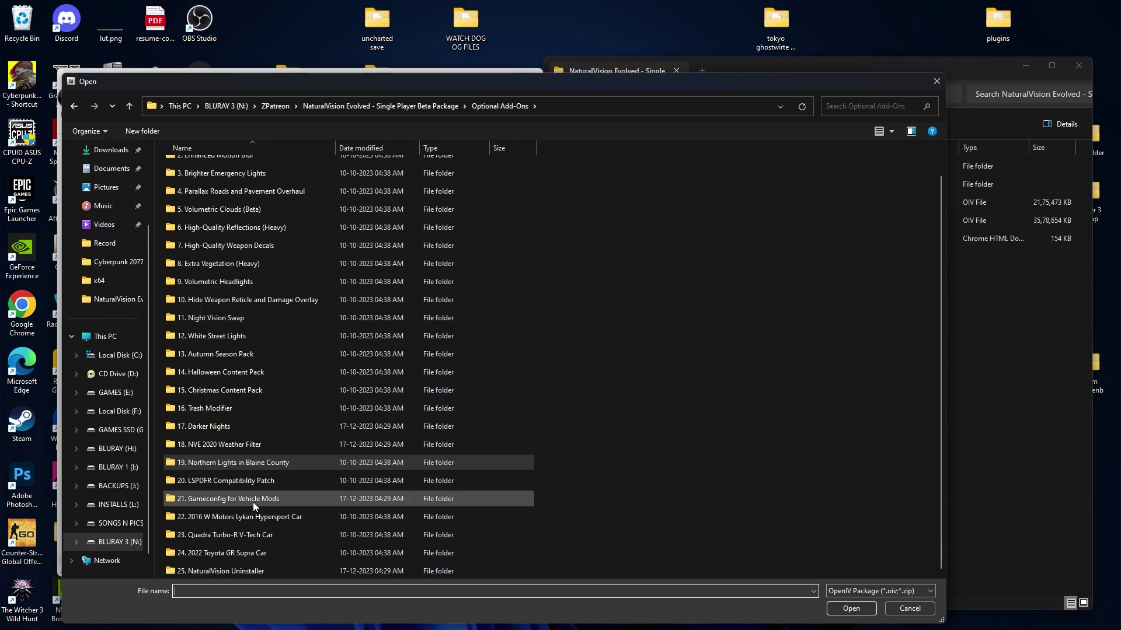
double_click(272, 498)
left_click(273, 168)
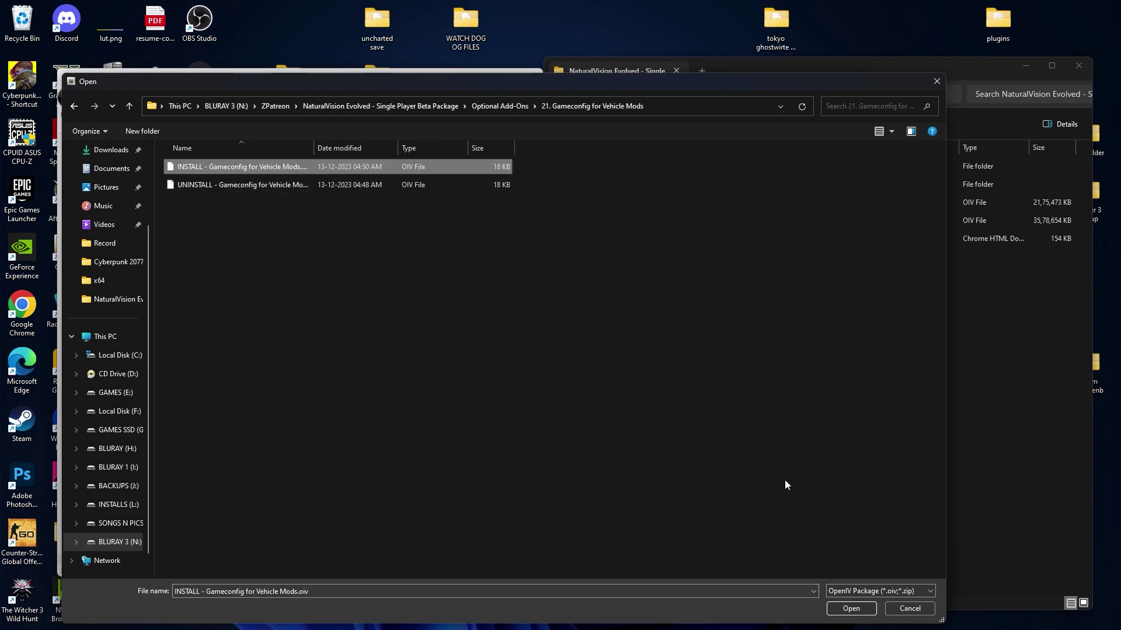
left_click(852, 609)
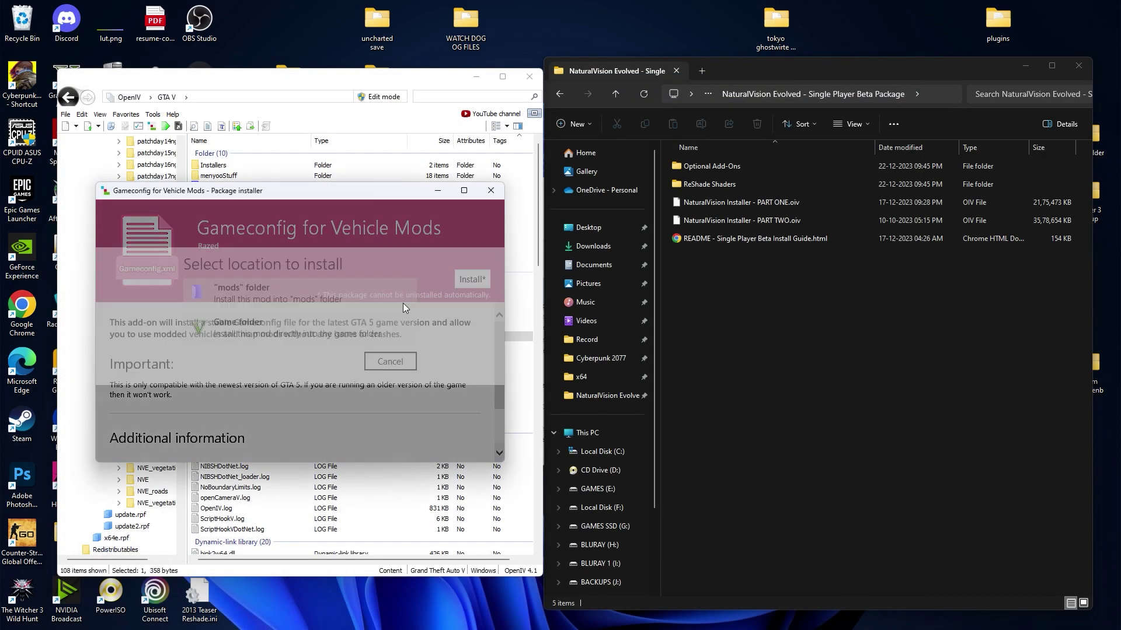
left_click(315, 314)
left_click(307, 362)
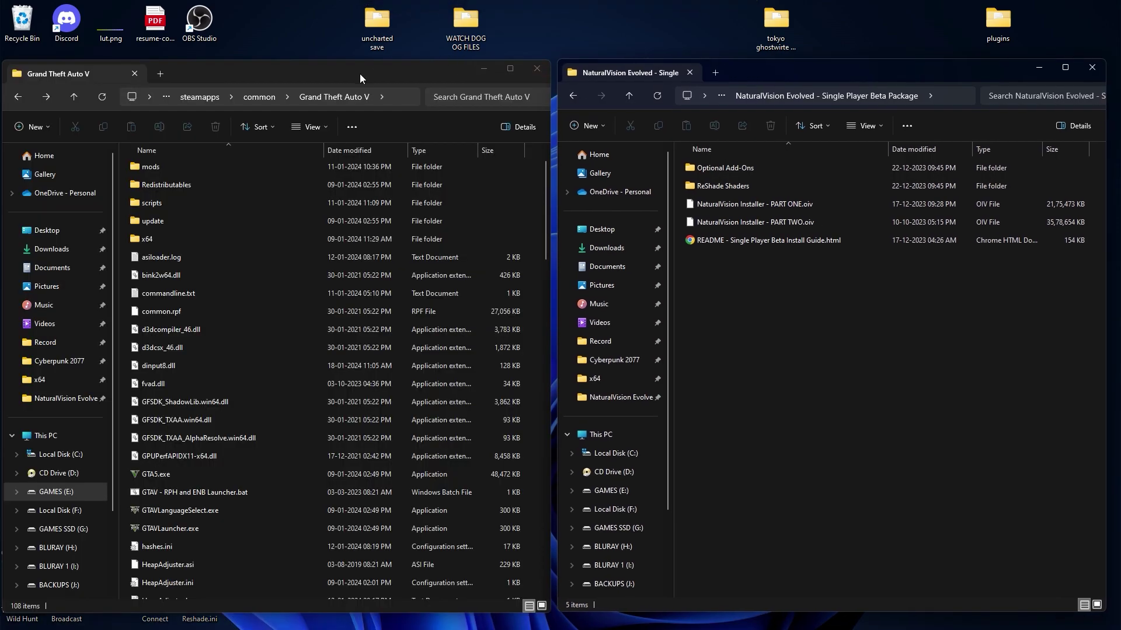
Step: Copy everything in the ReShade Shaders folder into the Grand Theft Auto V game folder
left_click_drag(360, 73, 378, 72)
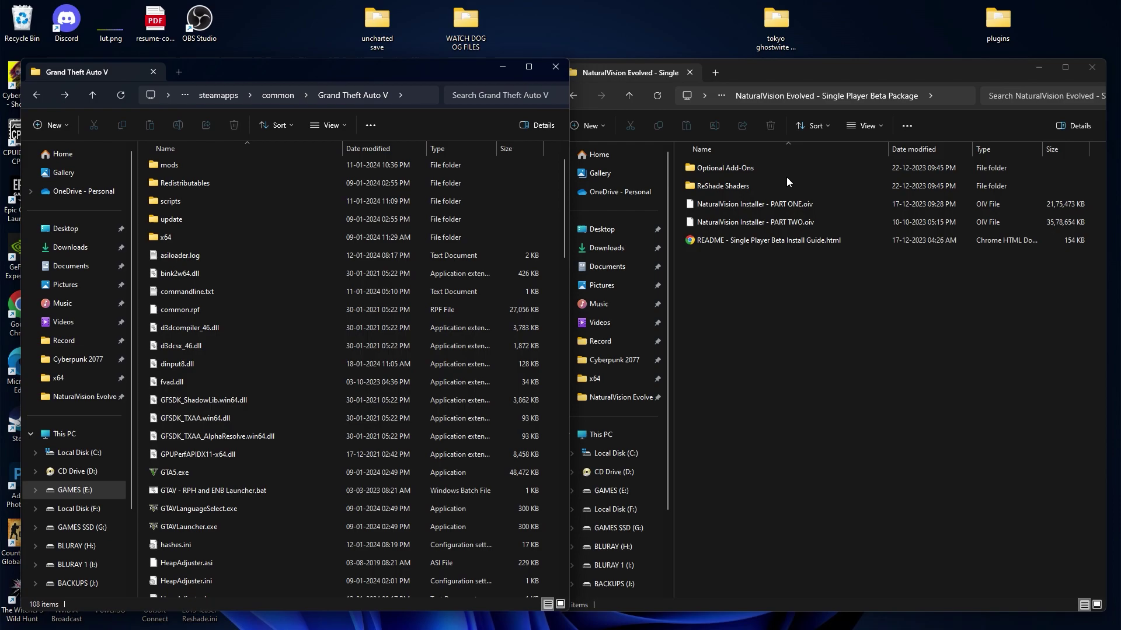
left_click(737, 187)
double_click(737, 188)
left_click_drag(782, 77, 793, 85)
left_click_drag(835, 301, 421, 338)
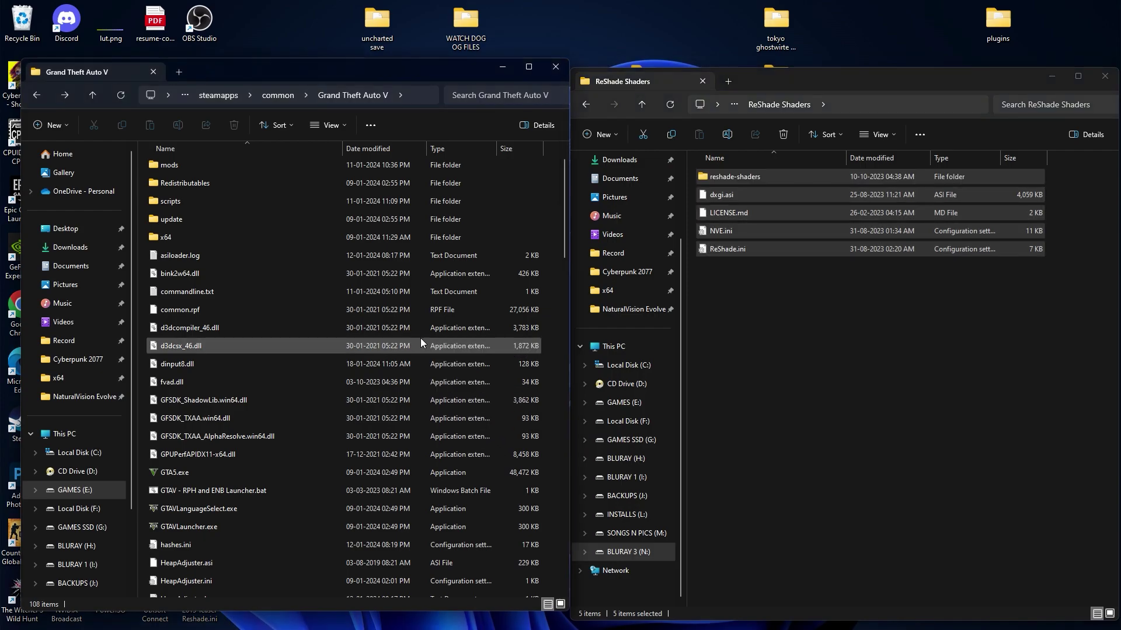
left_click(631, 228)
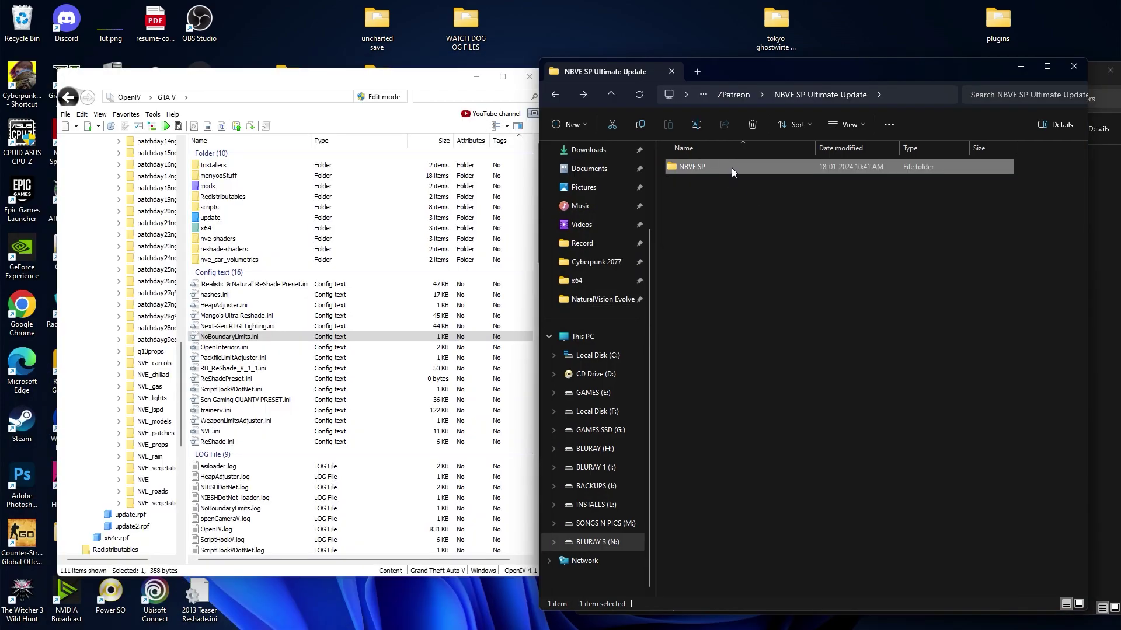
Step: Extract NBVE Installer.oiv and NBVE Veg procedural Installer.oiv from the NBVE SP folder into their own subfolders with 7-Zip
double_click(731, 167)
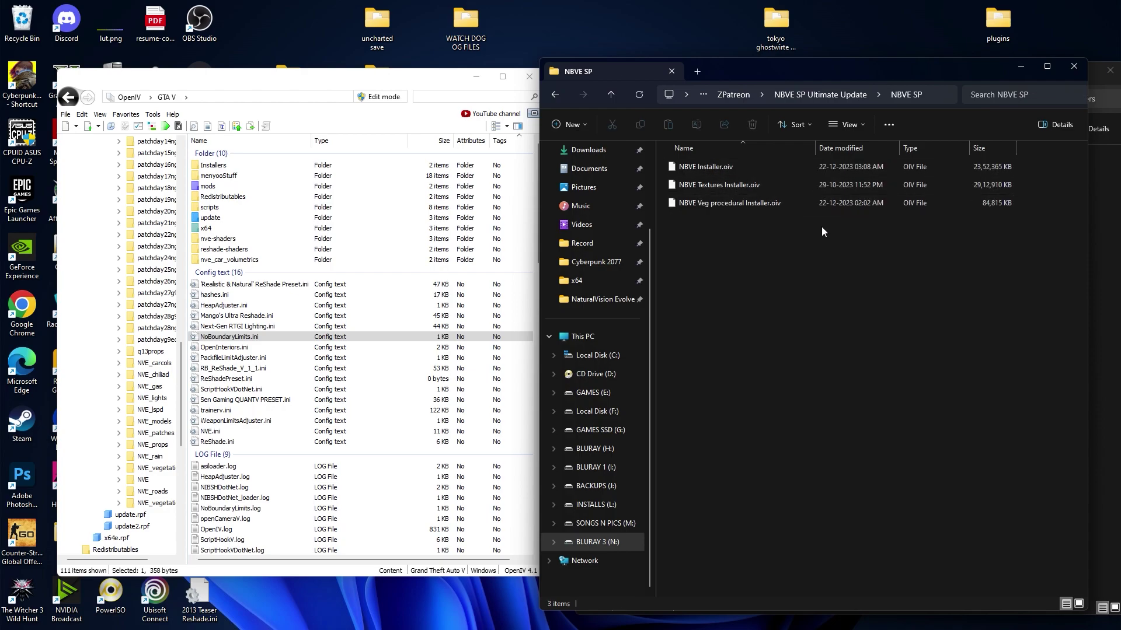
left_click_drag(897, 243, 727, 163)
left_click_drag(818, 75, 788, 86)
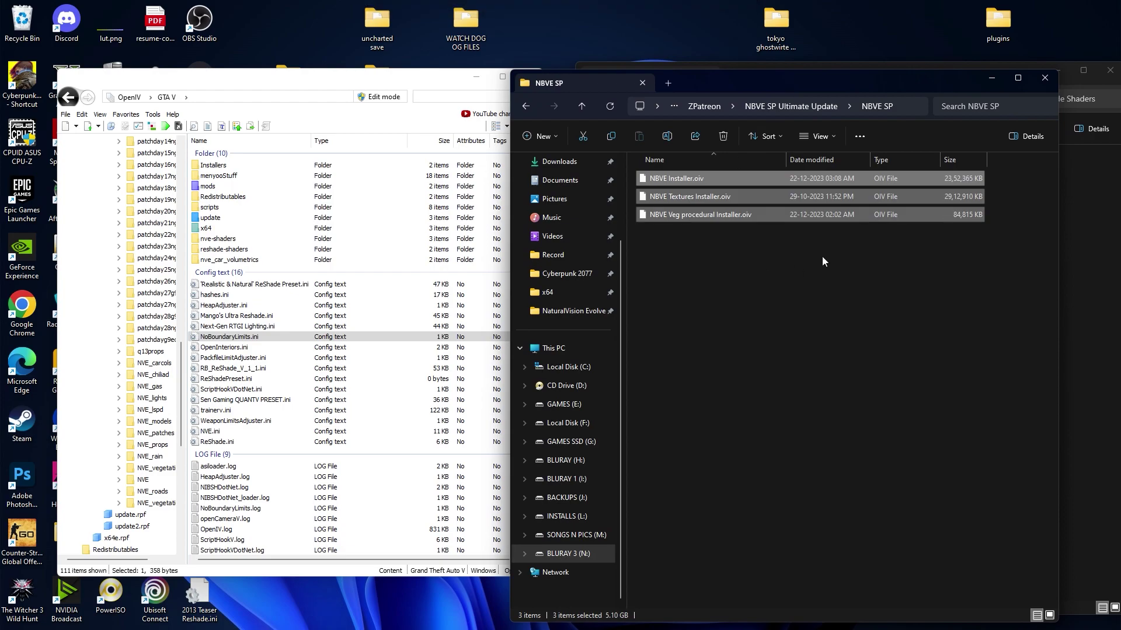
left_click(701, 180)
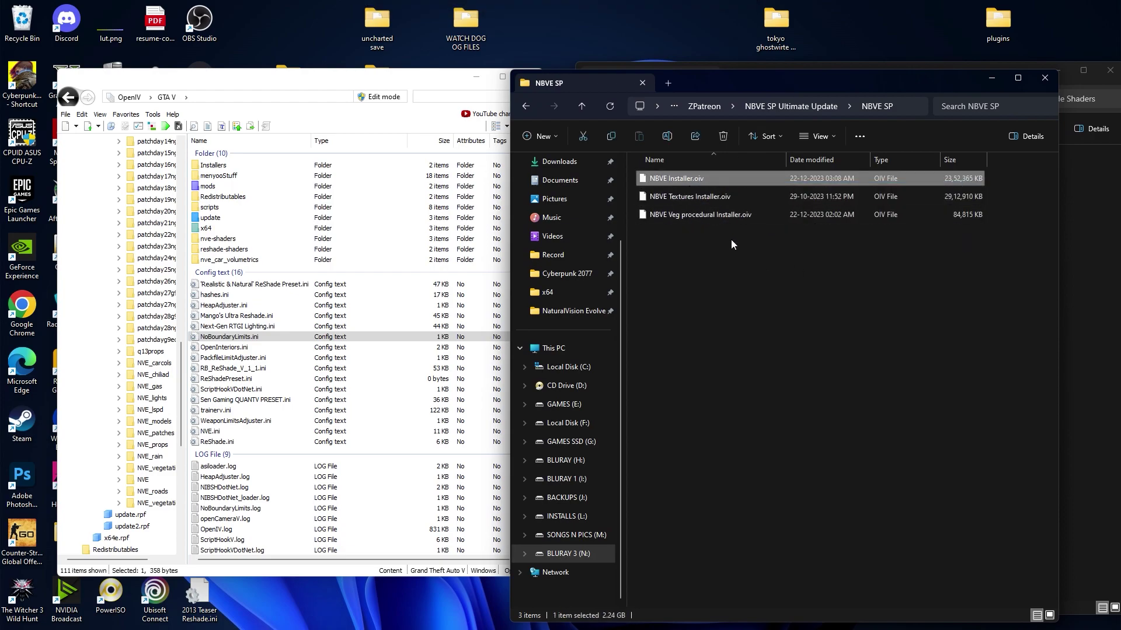
left_click(724, 216, "ctrl")
right_click(734, 216)
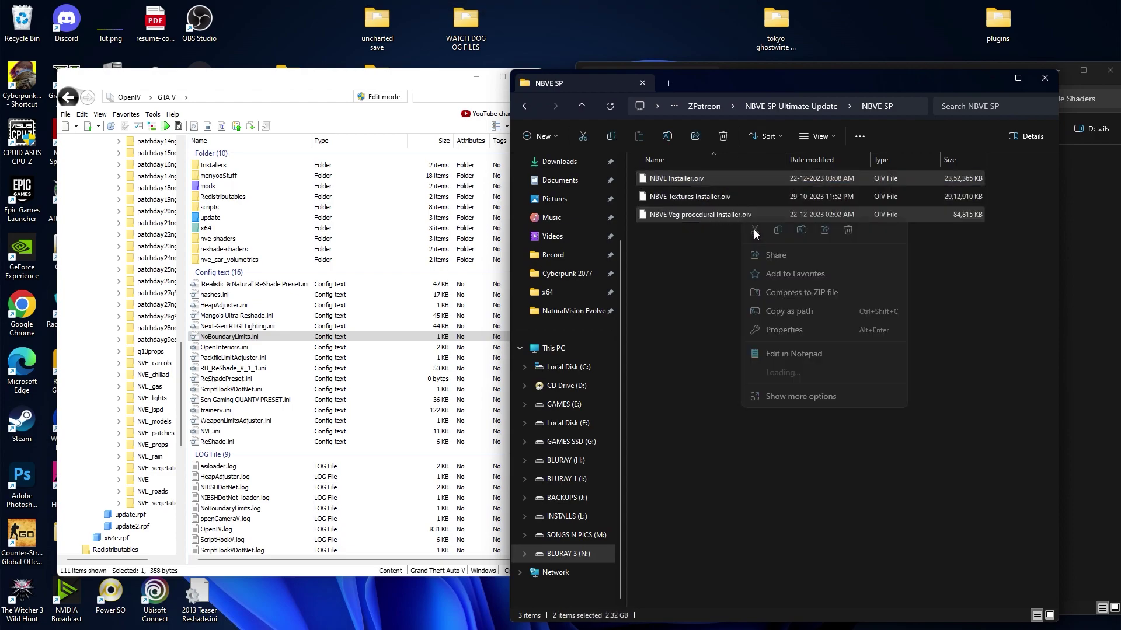
left_click(785, 376)
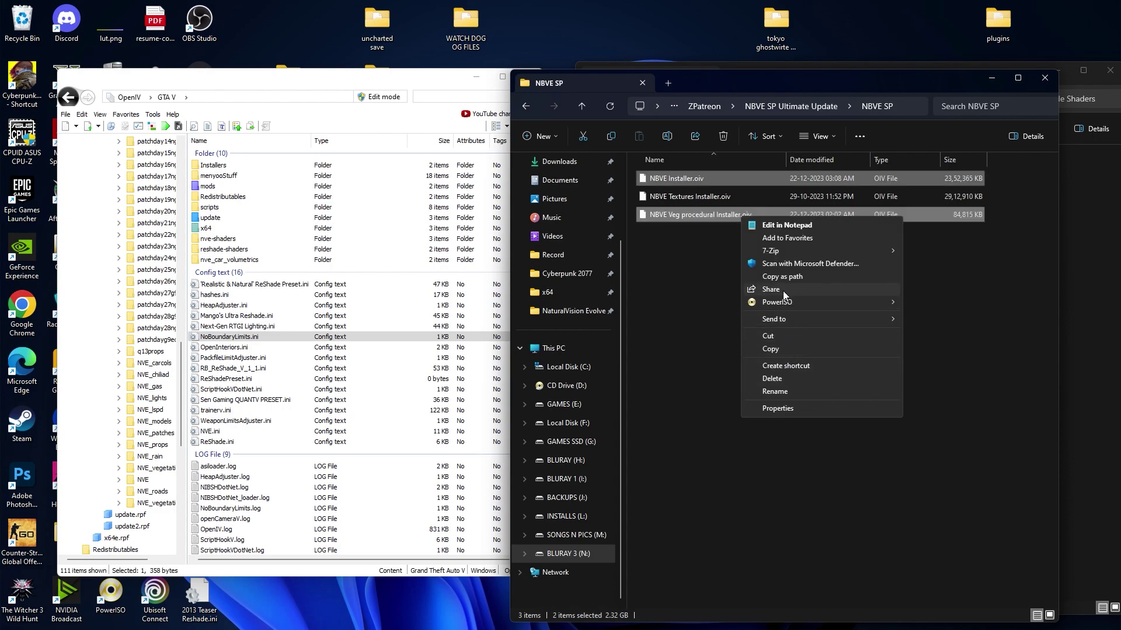
mouse_move(785, 252)
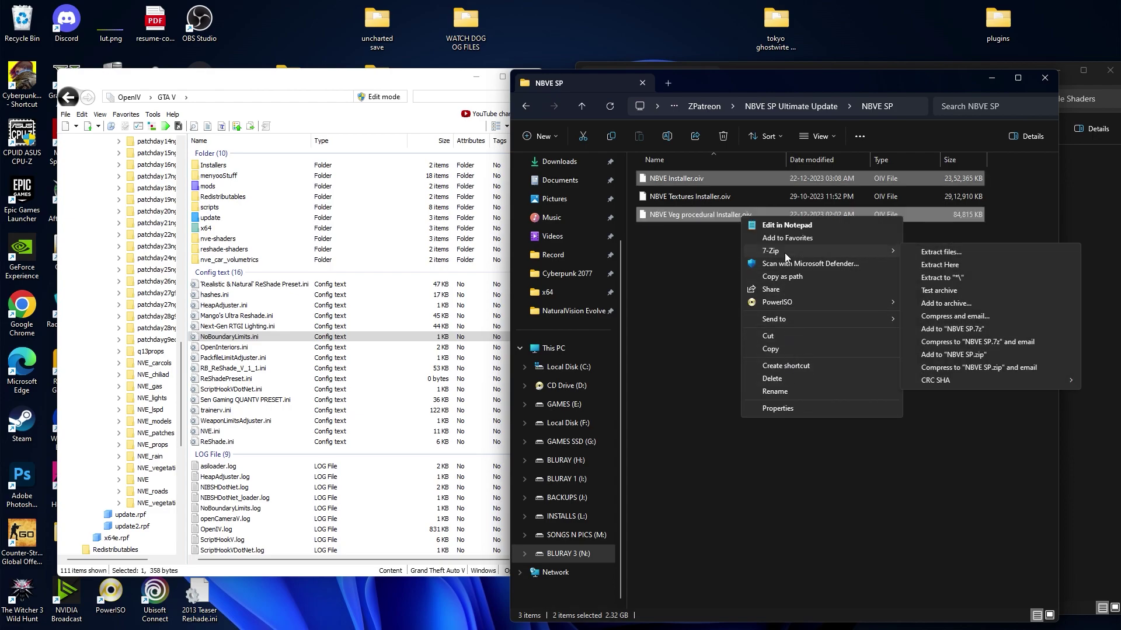
left_click(951, 277)
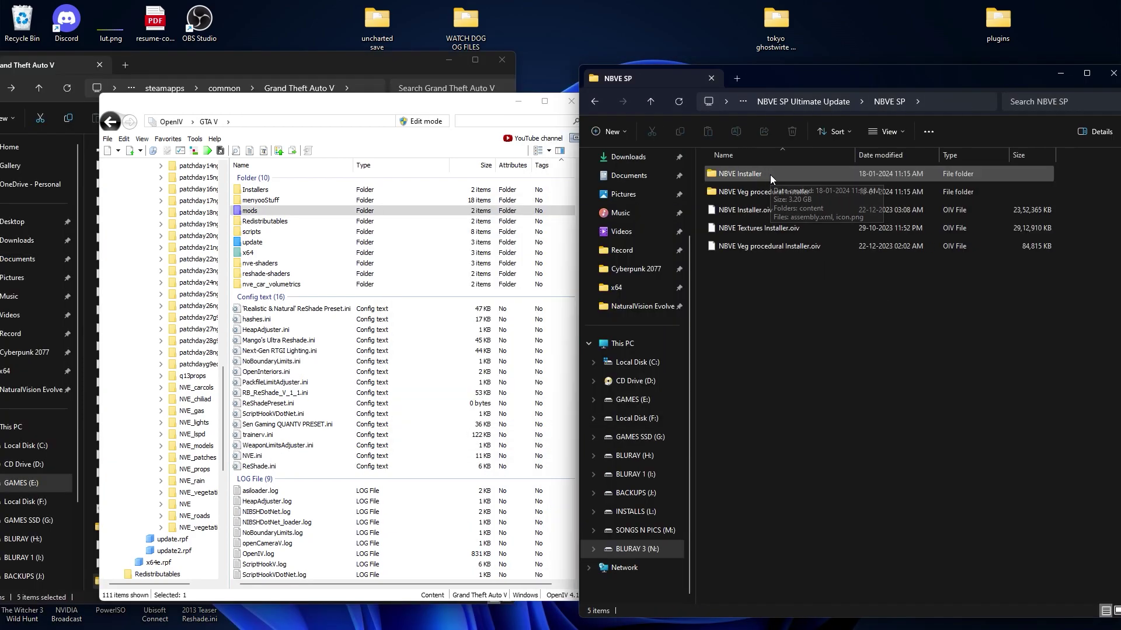
Step: Open assembly.xml from the extracted NBVE Installer folder and examine its dlcpacks and common.rpf entries
double_click(769, 174)
left_click_drag(872, 82, 816, 86)
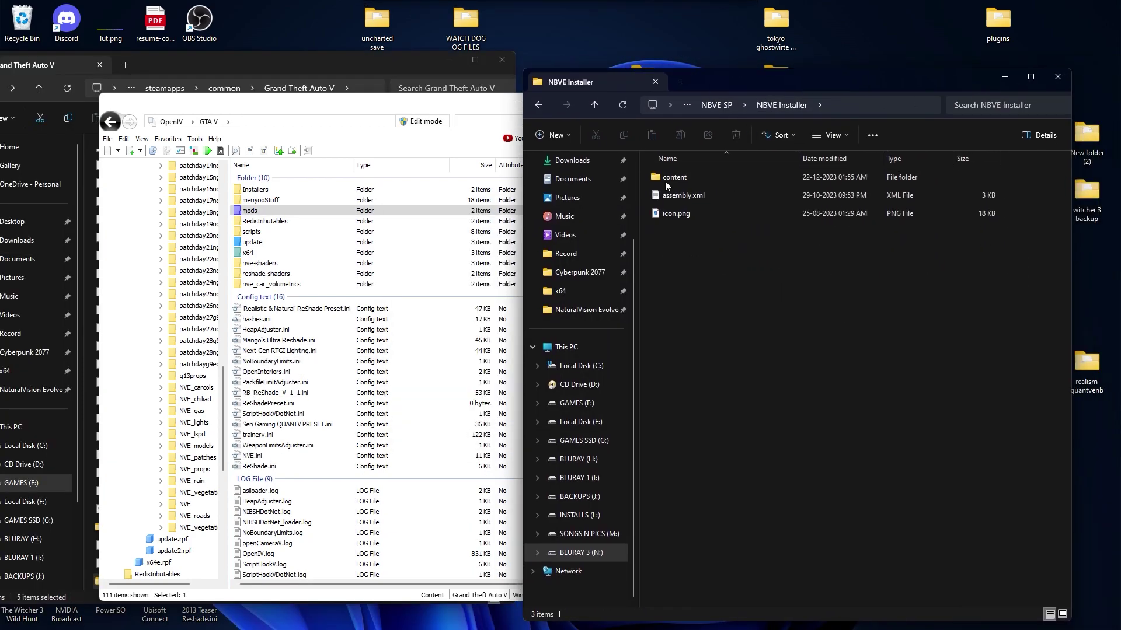
double_click(719, 196)
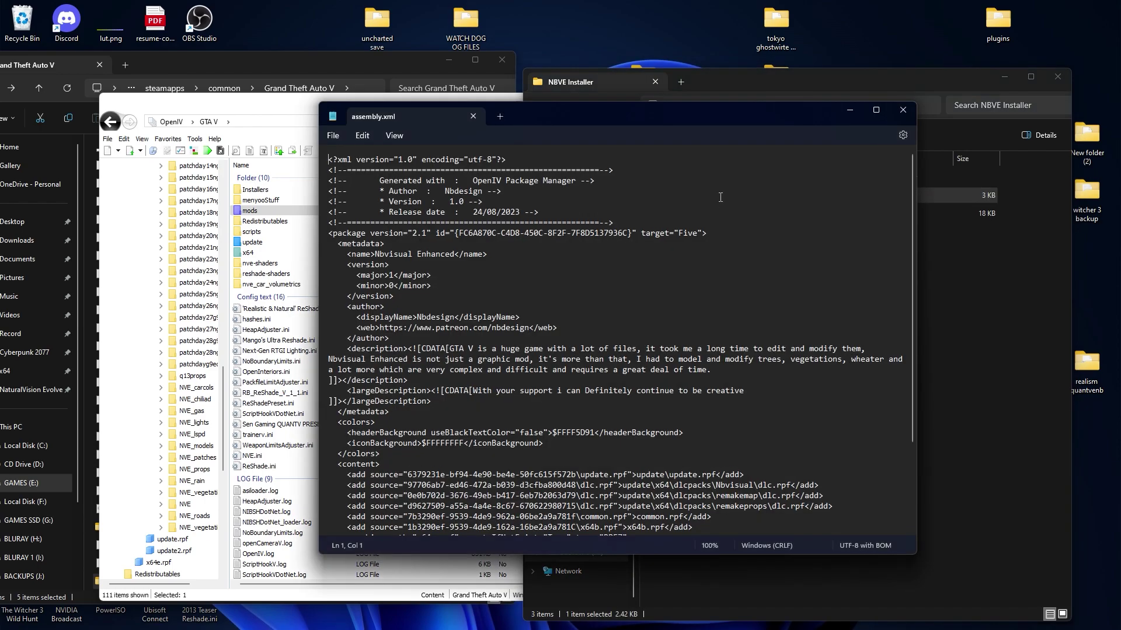
left_click_drag(736, 123, 672, 113)
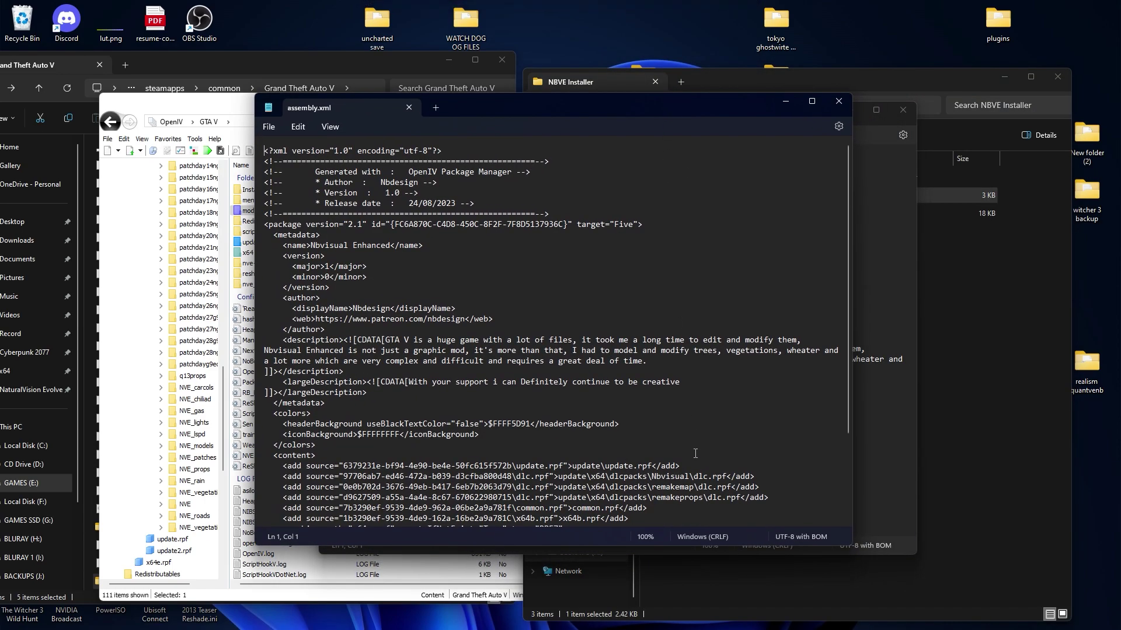
left_click_drag(706, 507, 650, 478)
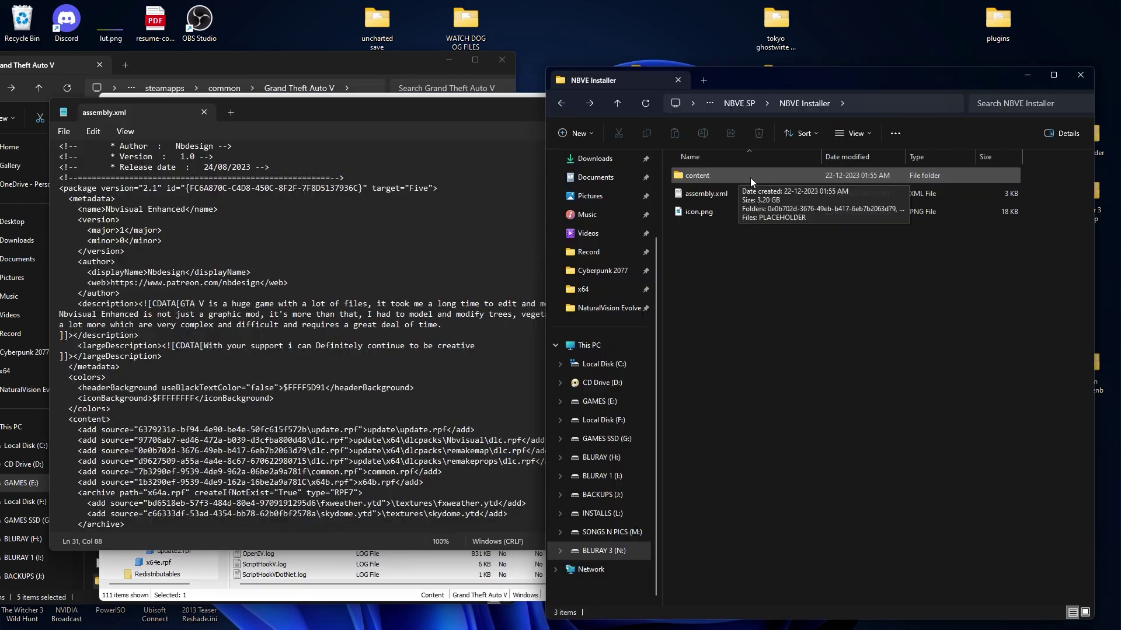
Step: Open the NBVE Installer content folder and match the coded folder containing the Nbvisual dlc.rpf against its assembly.xml entry
double_click(751, 177)
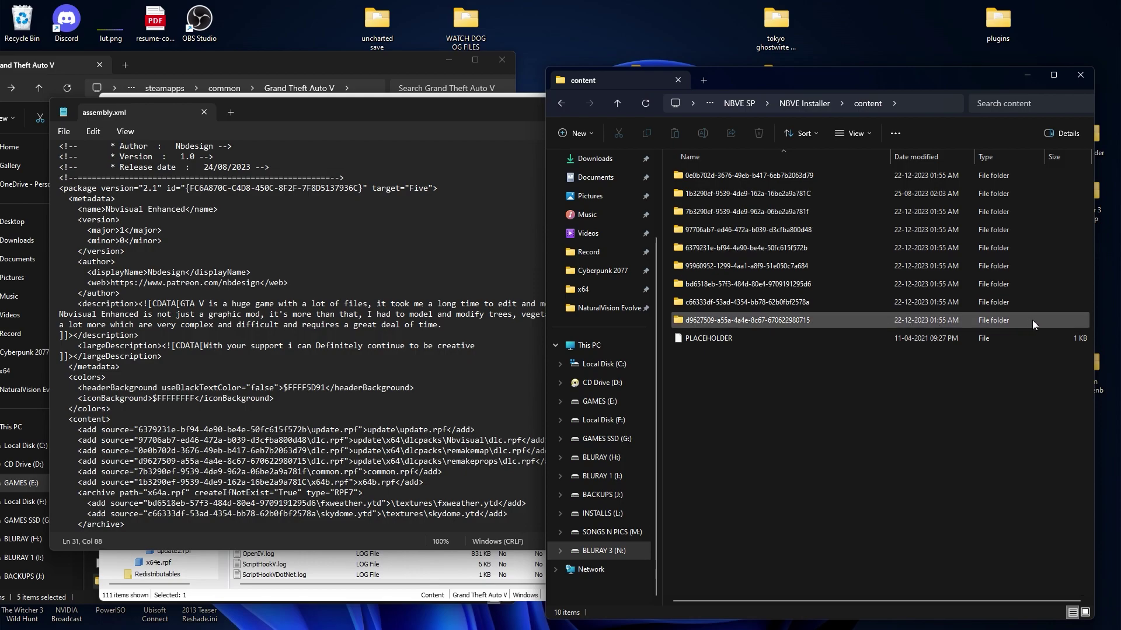
left_click(485, 468)
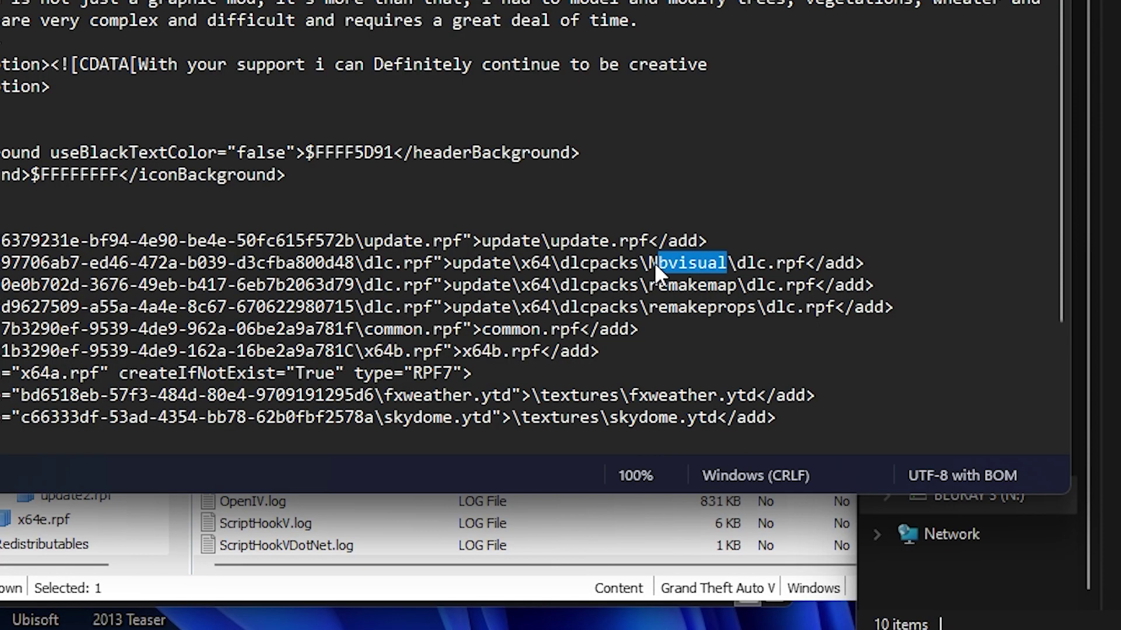
left_click_drag(484, 440, 296, 442)
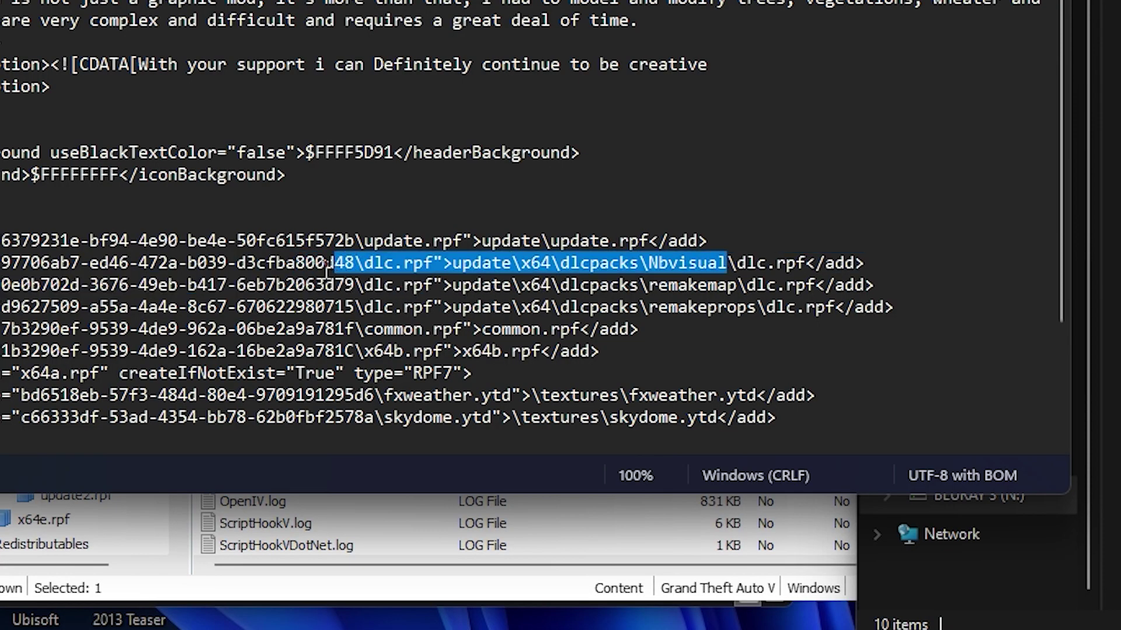
left_click_drag(325, 264, 335, 266)
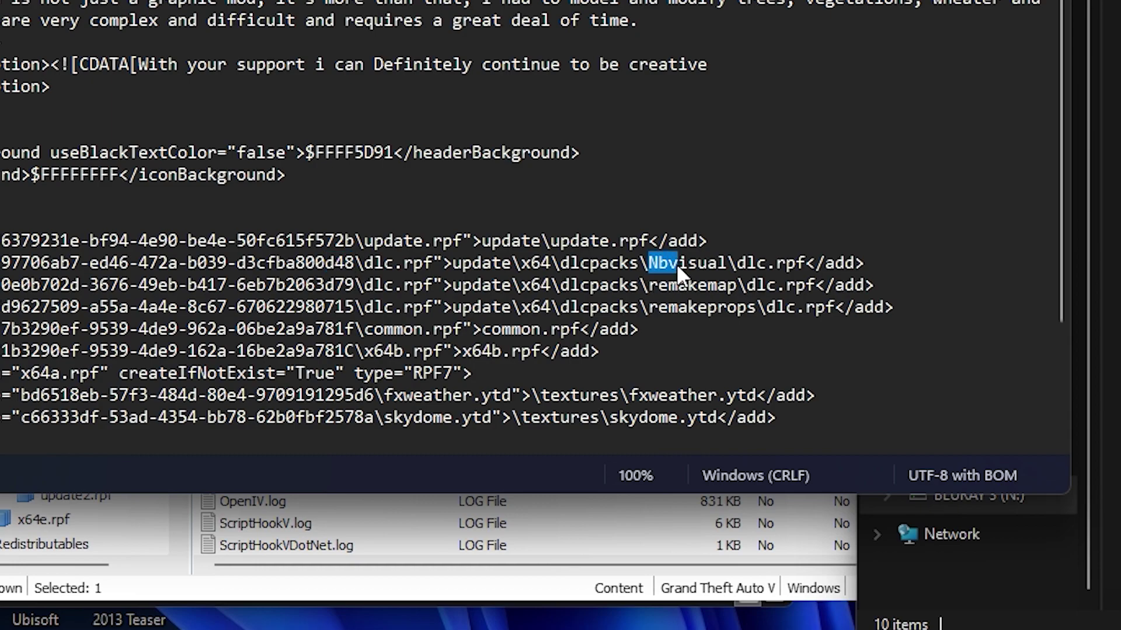
left_click_drag(677, 264, 726, 264)
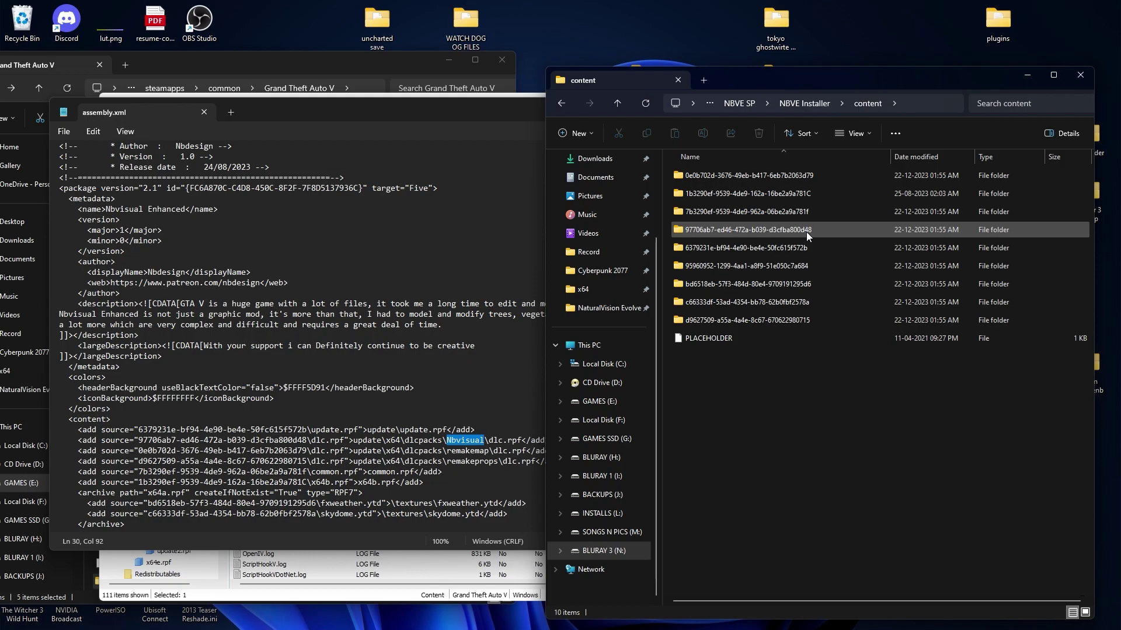
left_click(827, 230)
double_click(826, 231)
key("alt+Left")
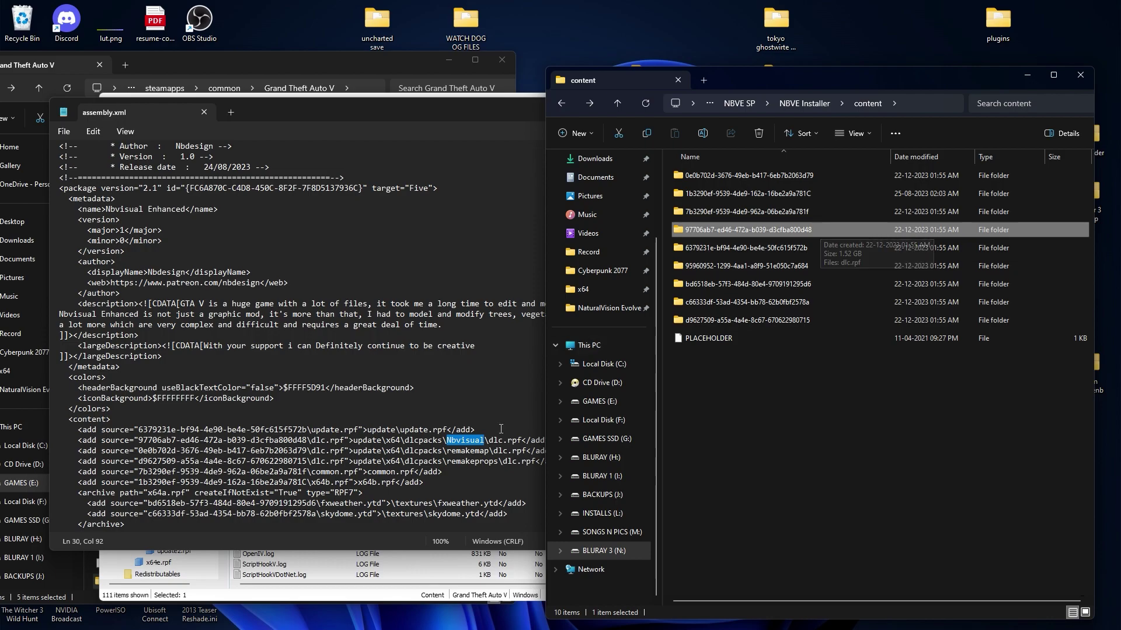
Step: Rename the content folder 97706ab7-ed46-472a-b039-d3cfba800d48 to Nbvisual, copying the name from assembly.xml
left_click(471, 440)
key("ctrl+c")
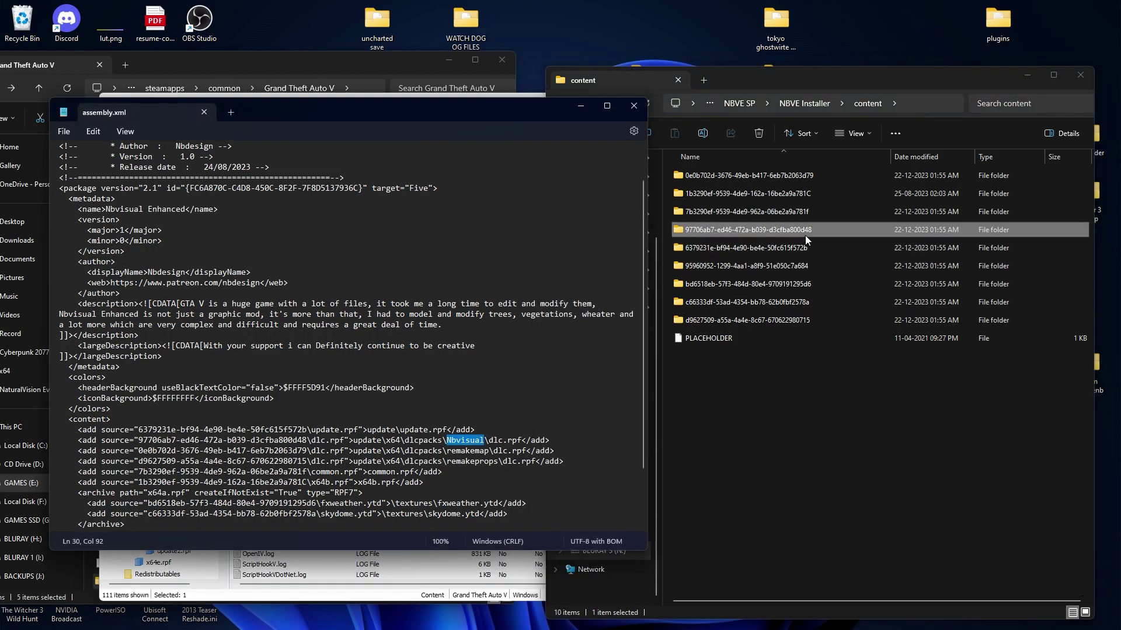
left_click(802, 230)
key("F2")
key("ctrl+v")
left_click(761, 394)
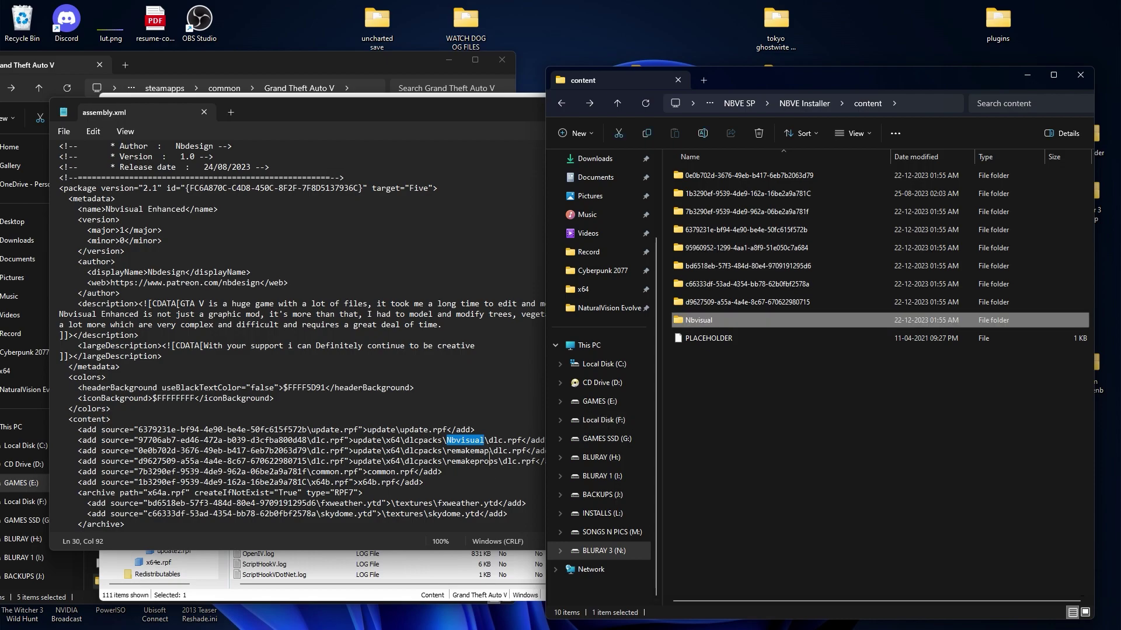
Step: Rename the content folder 0e0b702d-3676-49eb-b417-6eb7b2063d79 to remakemap, copying the name from assembly.xml
left_click_drag(489, 452, 465, 453)
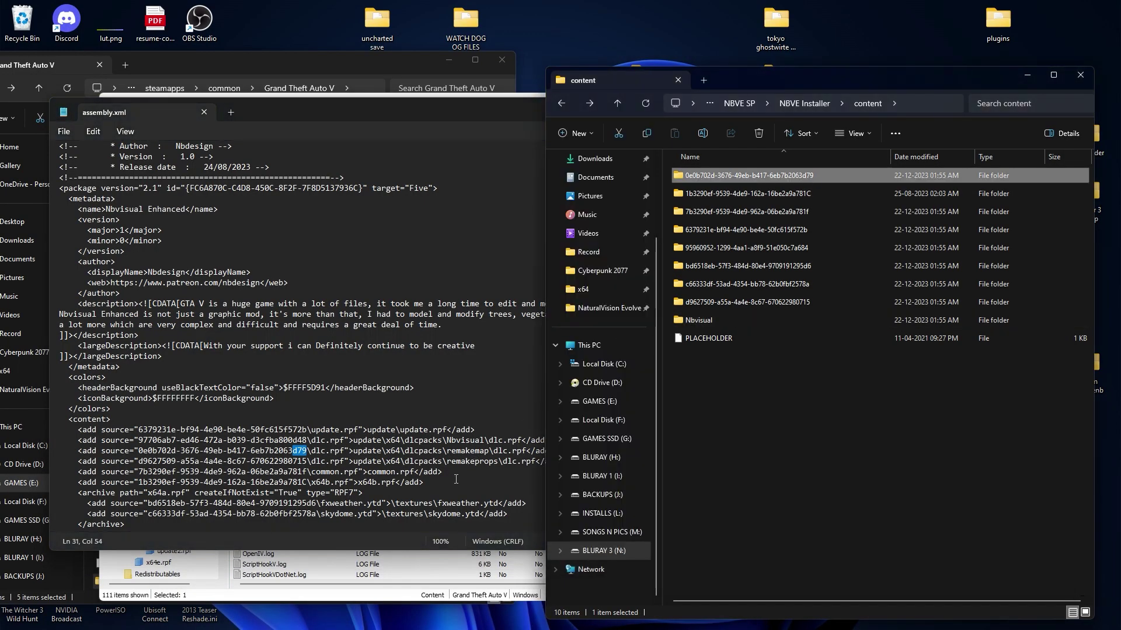
double_click(473, 452)
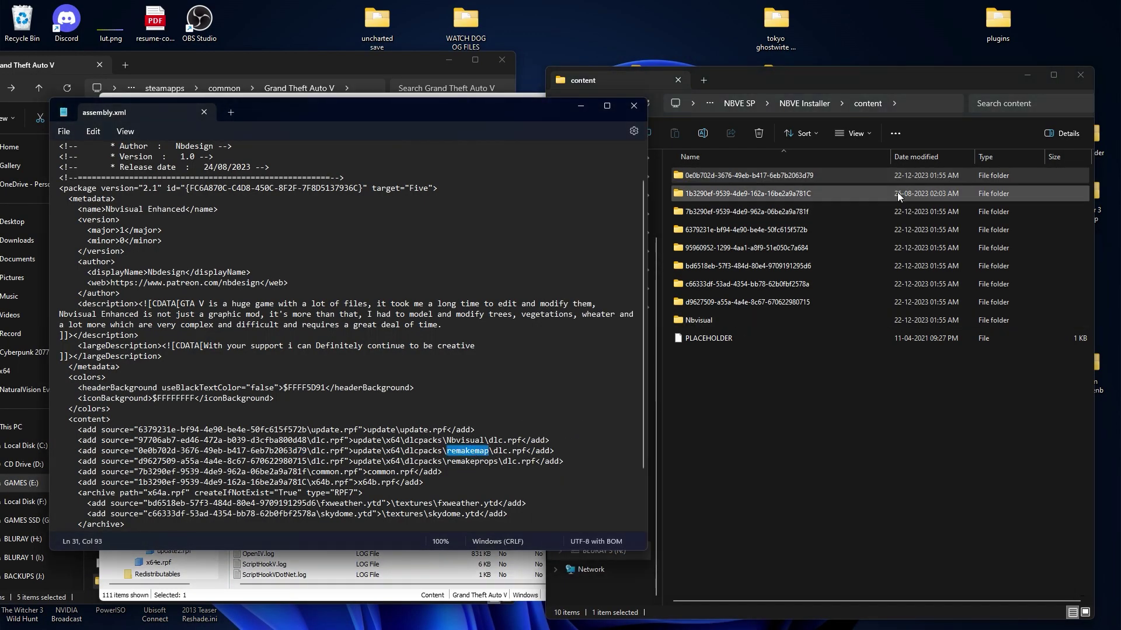
left_click(806, 177)
key("F2")
key("ctrl+v")
left_click(759, 245)
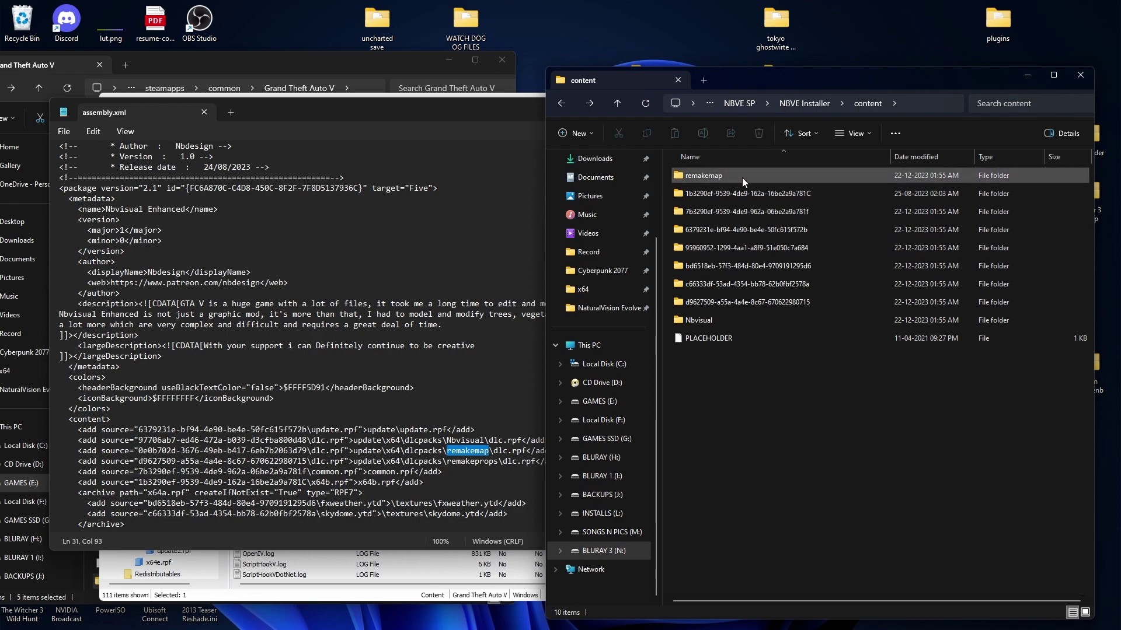
left_click_drag(498, 462, 460, 465)
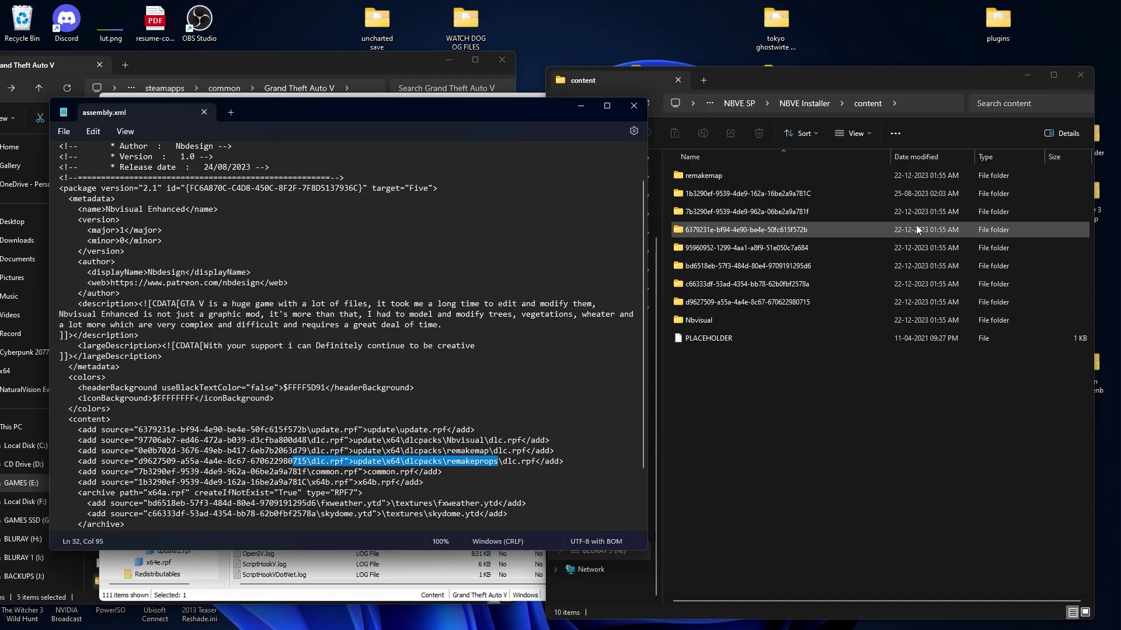
left_click(812, 305)
key("F2")
type("remakeprops")
key("Return")
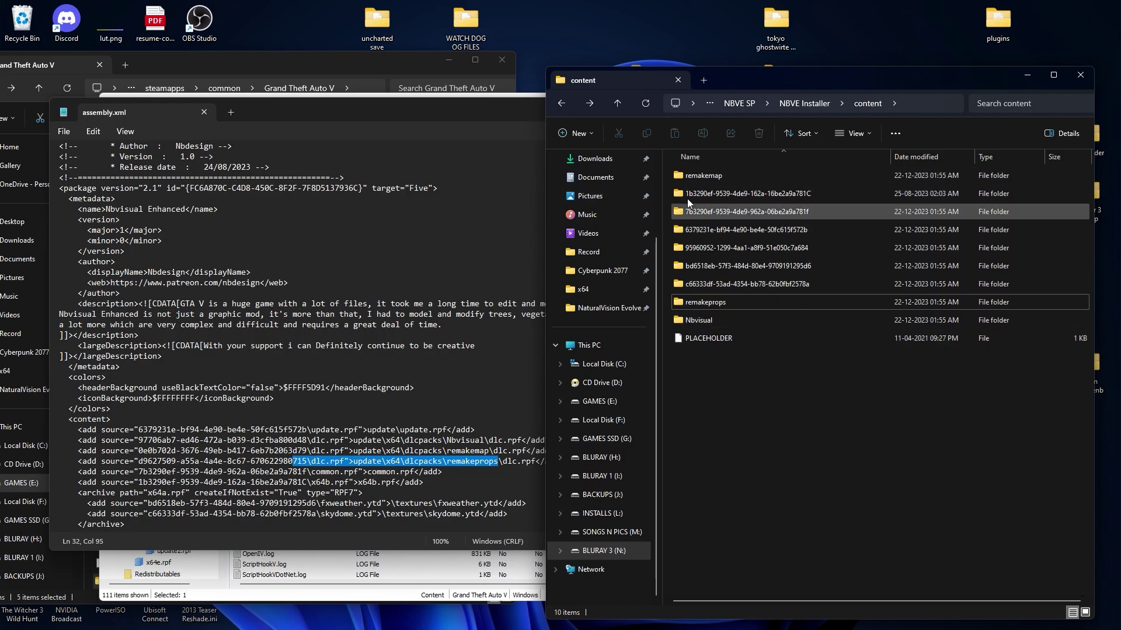
Step: Copy the remakemap and remakeprops folders into the game's mods\update\x64\dlcpacks folder
left_click(342, 65)
scroll(295, 261, "up", 10)
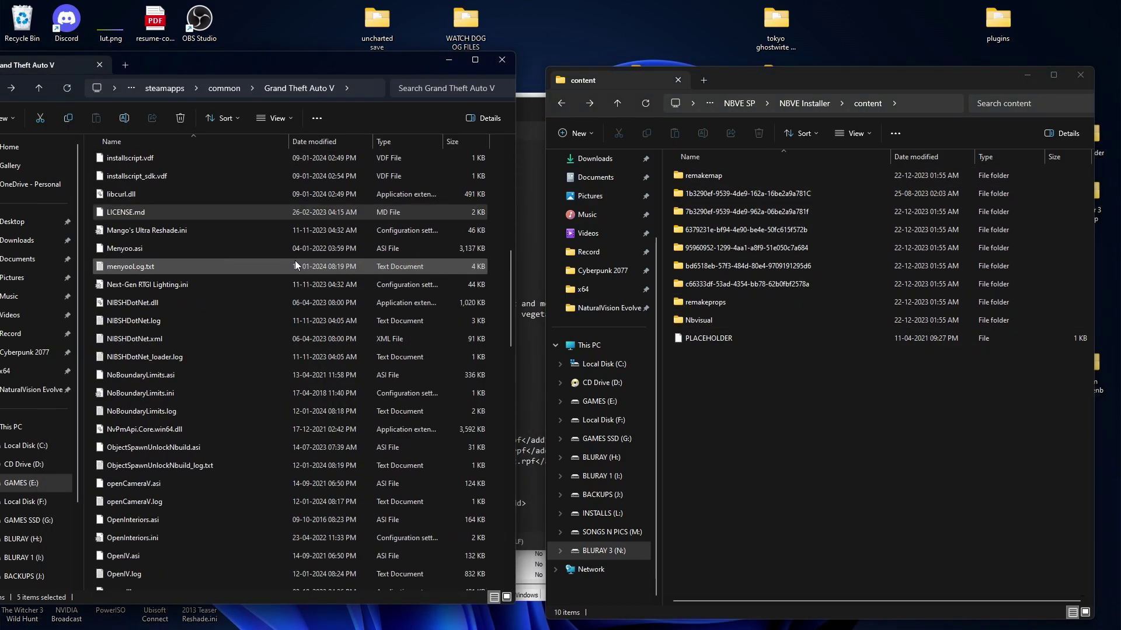
double_click(135, 195)
double_click(155, 163)
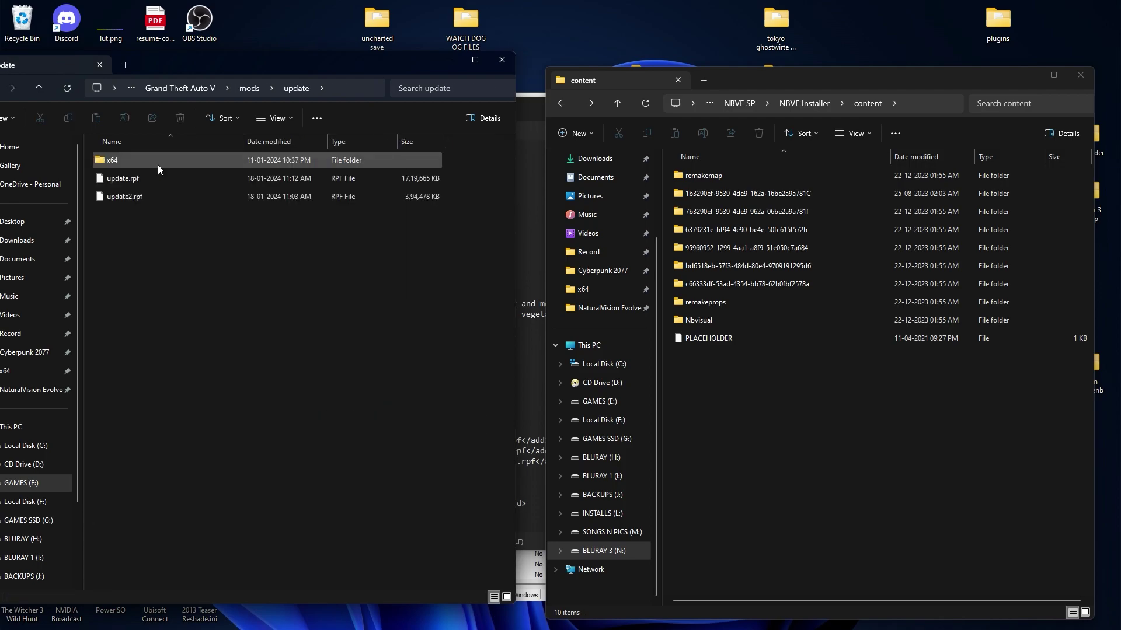
double_click(158, 164)
double_click(129, 179)
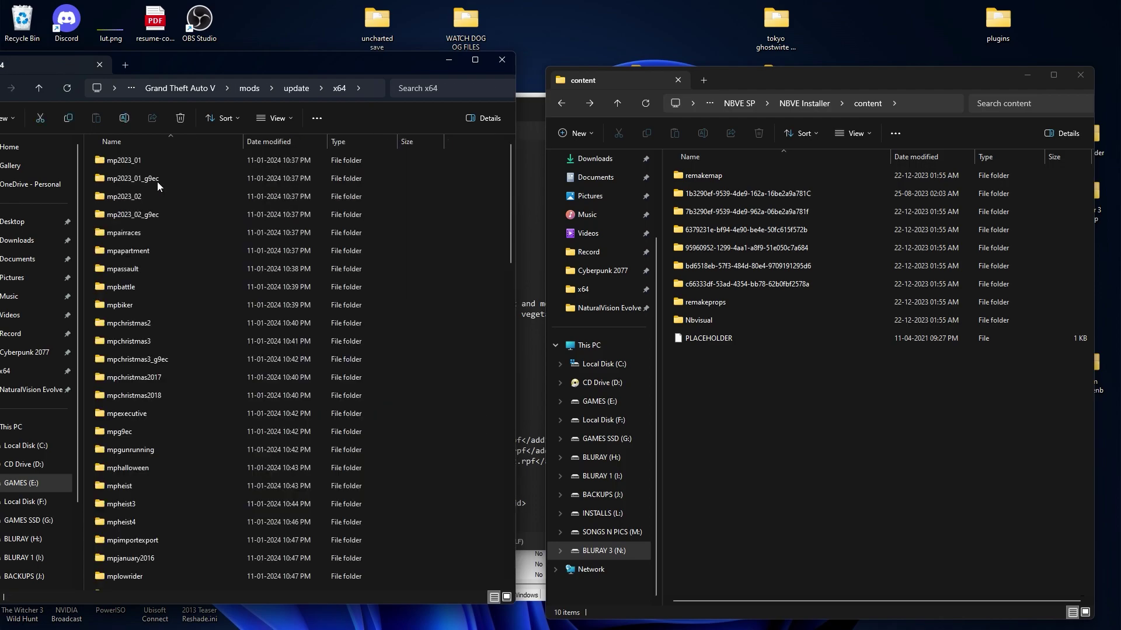
left_click(727, 177)
left_click_drag(749, 303, 492, 384)
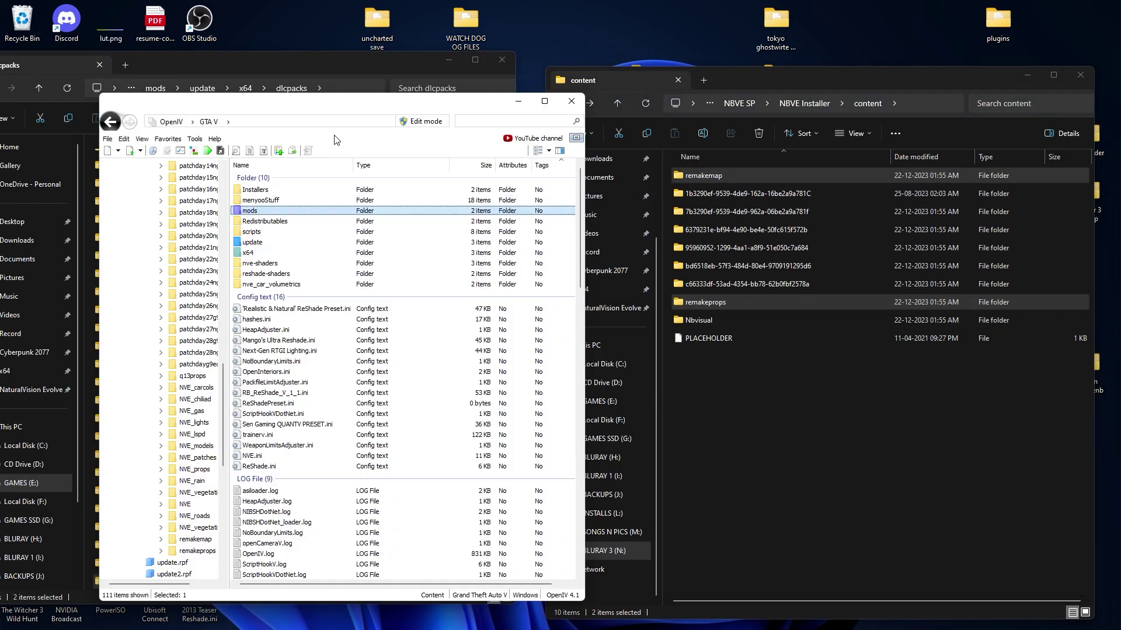
Step: Open dlclist.xml from mods\update\update.rpf\common\data for editing, with edit mode enabled
double_click(275, 210)
double_click(275, 189)
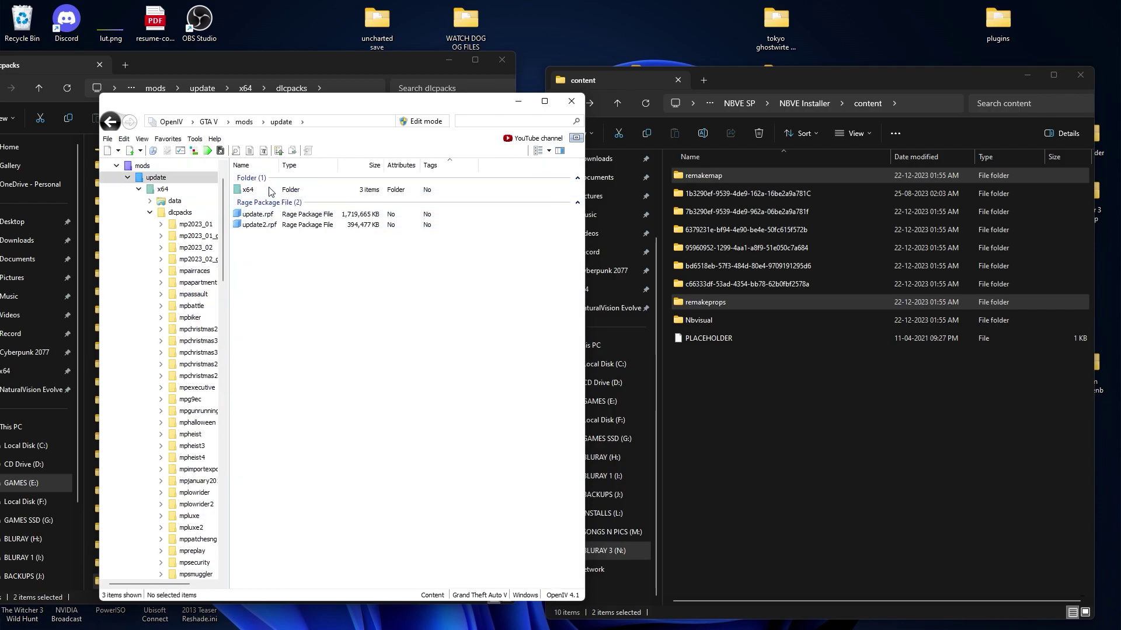
double_click(258, 214)
double_click(251, 190)
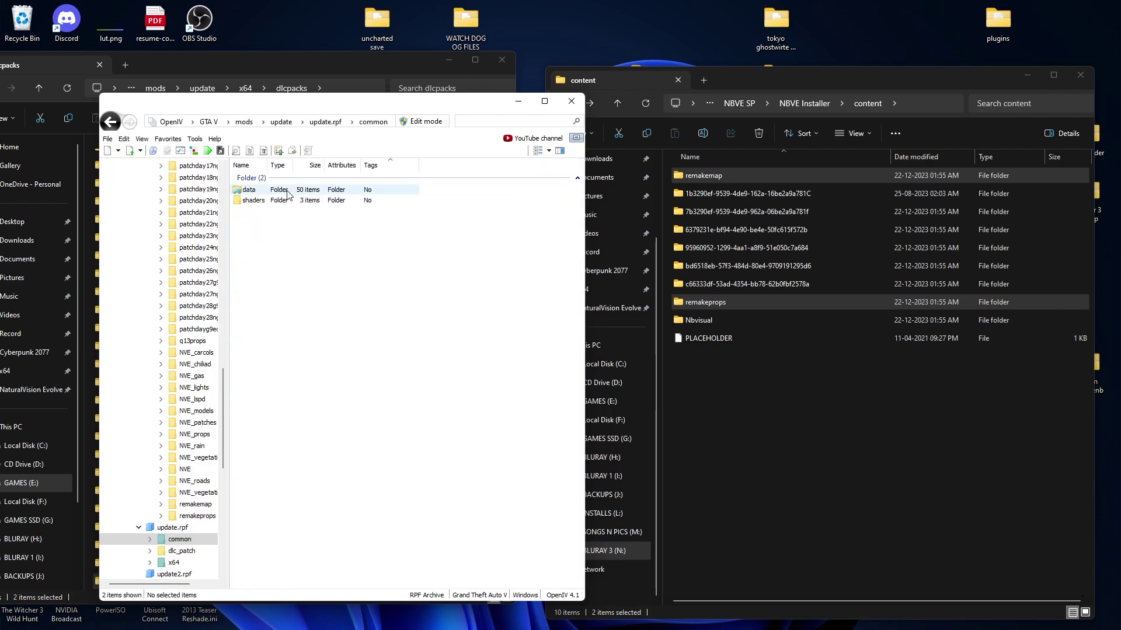
left_click(421, 121)
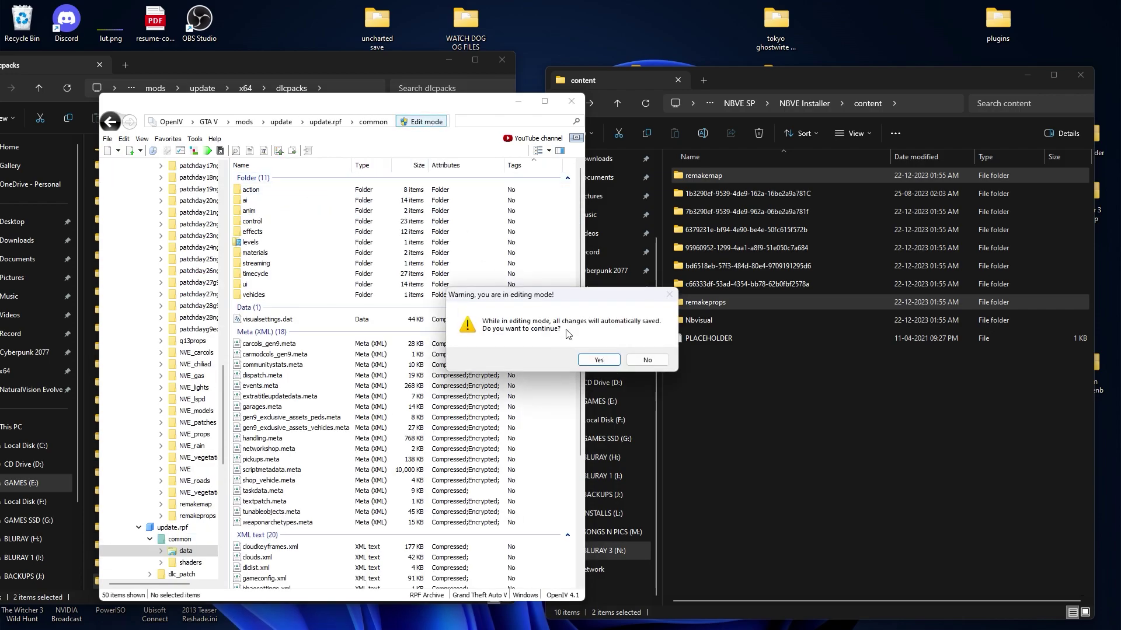
left_click(599, 360)
scroll(303, 443, "down", 4)
right_click(272, 449)
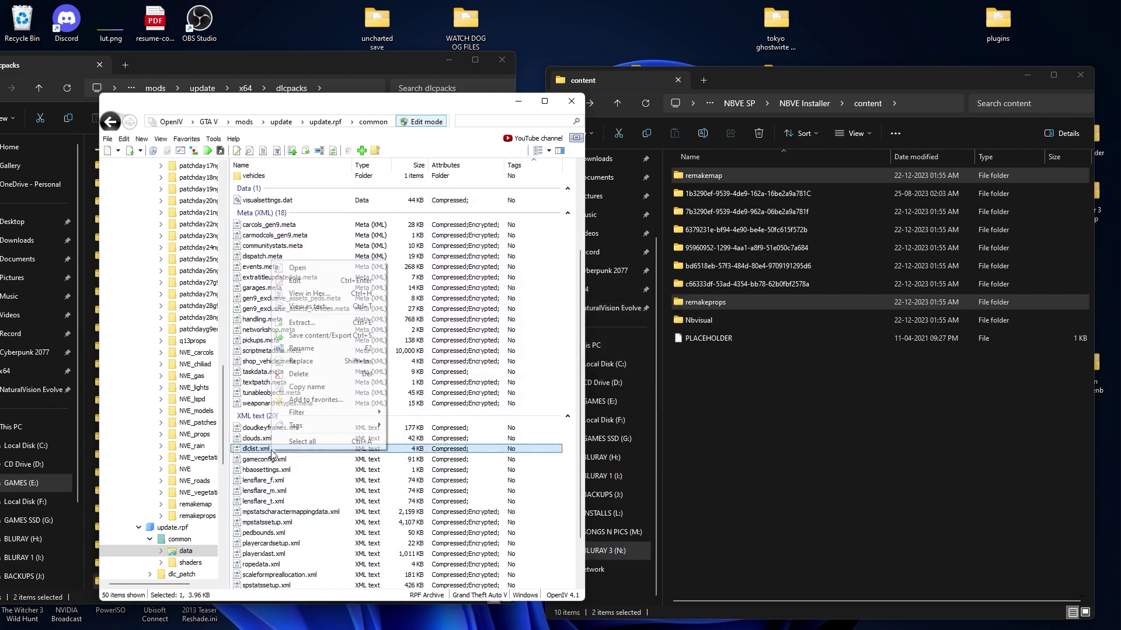
left_click(334, 281)
left_click_drag(592, 259, 596, 452)
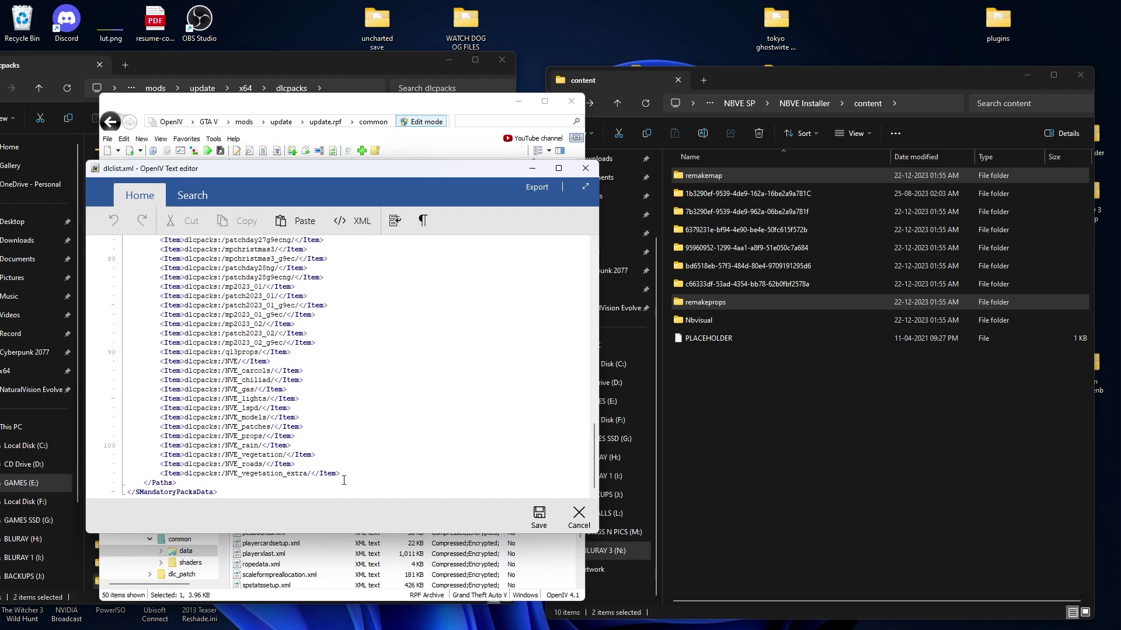
Step: Duplicate the NVE_vegetation_extra item line twice directly below itself in dlclist.xml
left_click_drag(347, 475, 171, 477)
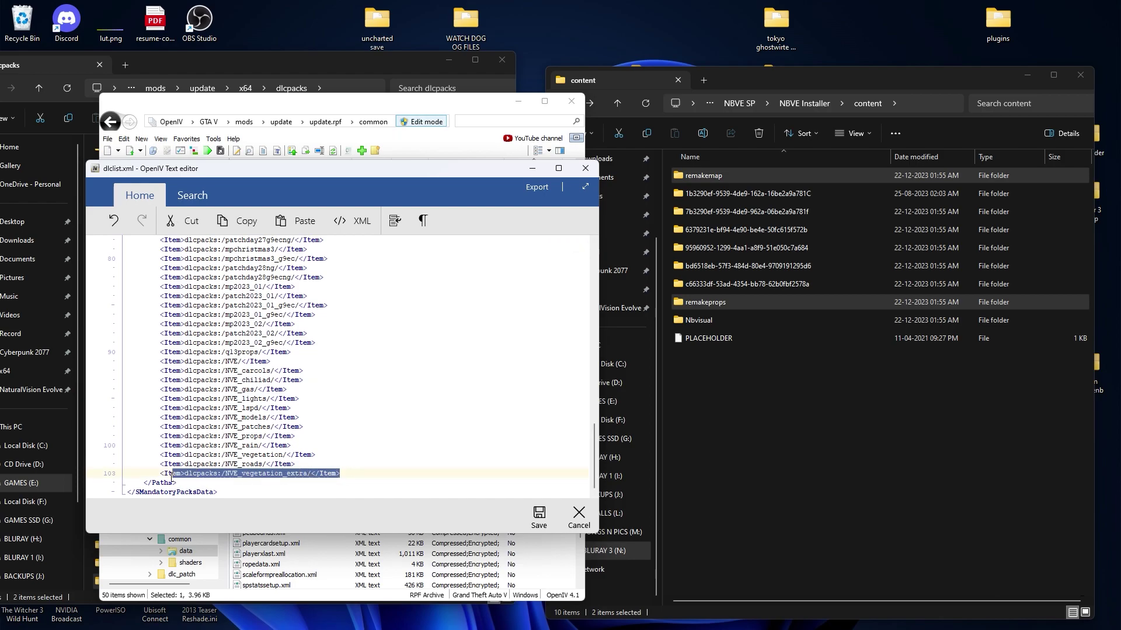
key("ctrl+c")
left_click(359, 475)
key("Return")
key("ctrl+v")
key("Return")
key("ctrl+v")
Step: Change the pack name in the first duplicated dlclist.xml line to remakemap, copying it from the content folder
left_click_drag(733, 86, 760, 94)
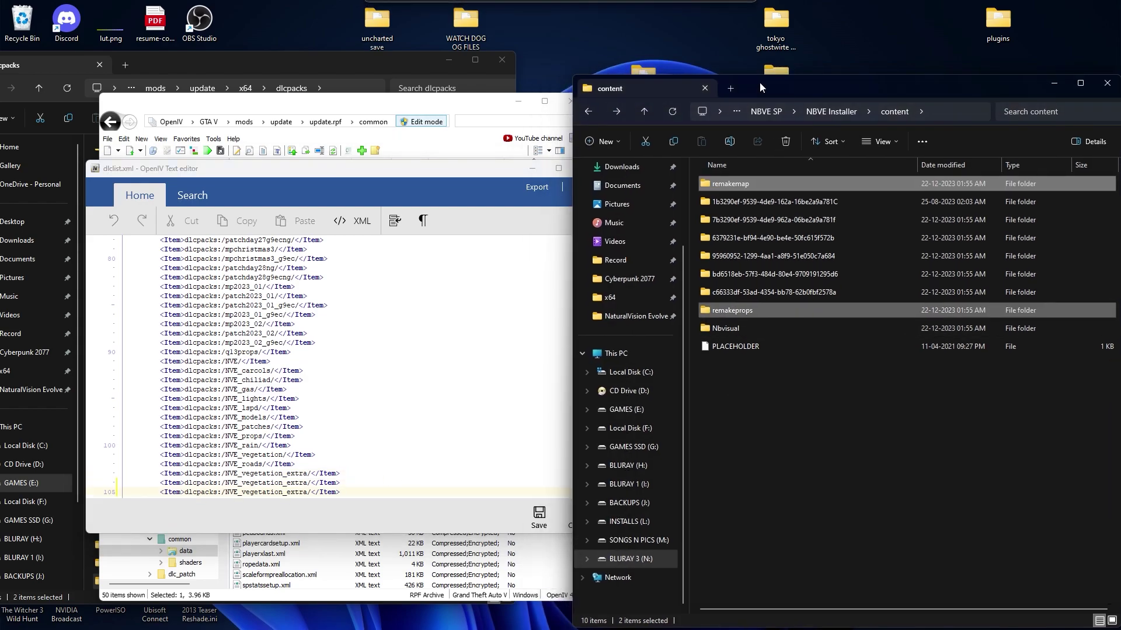
left_click(741, 184)
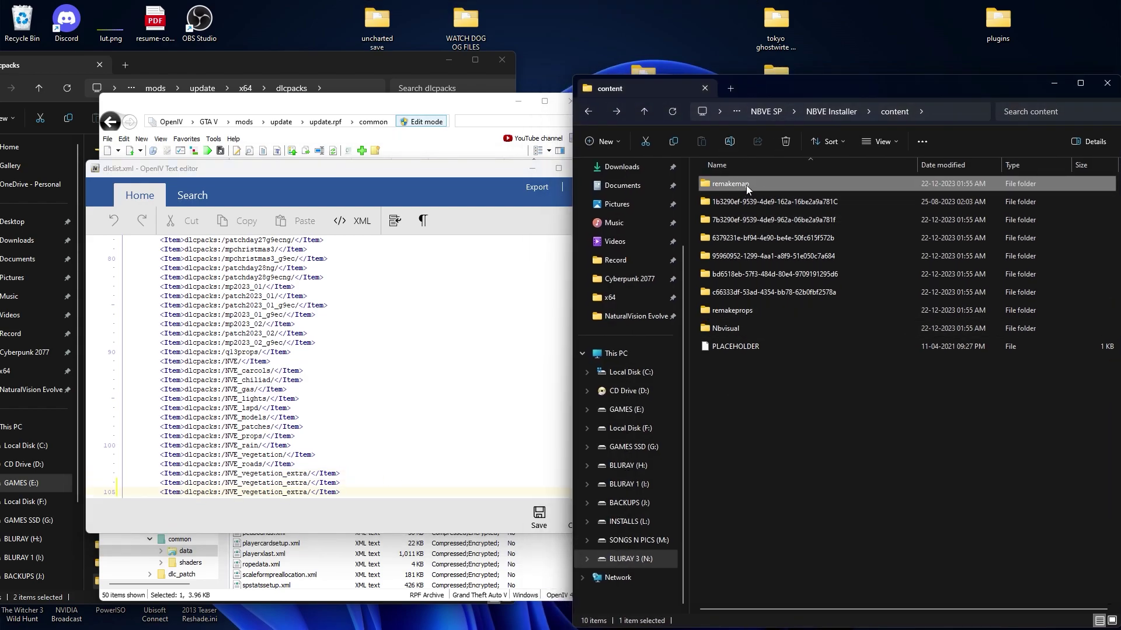
left_click(746, 185)
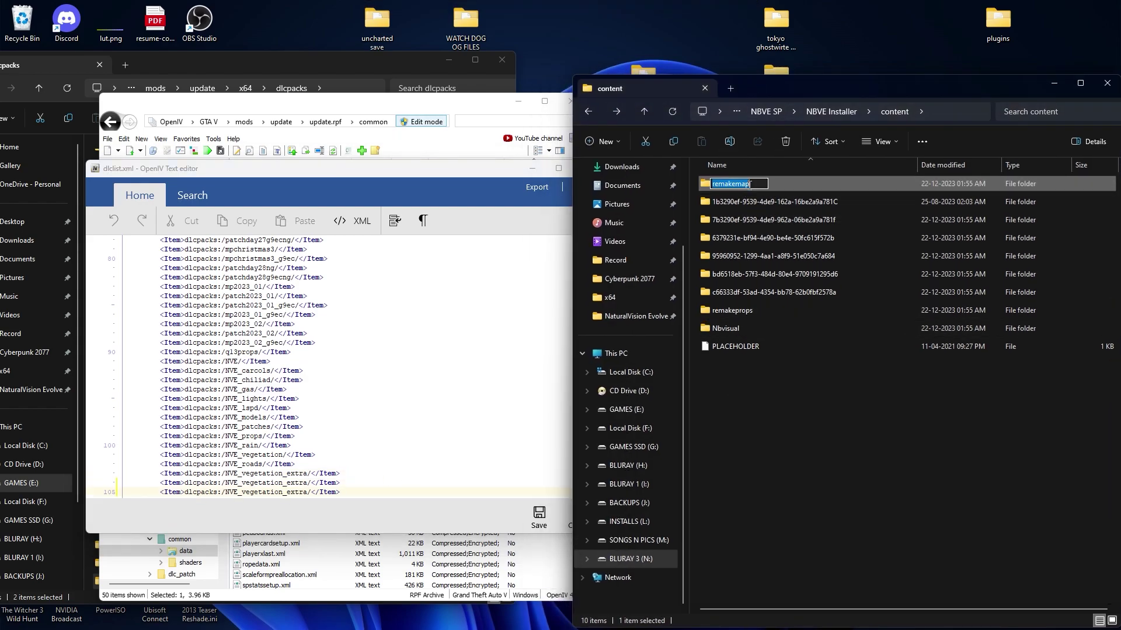
double_click(302, 484)
key("ctrl+v")
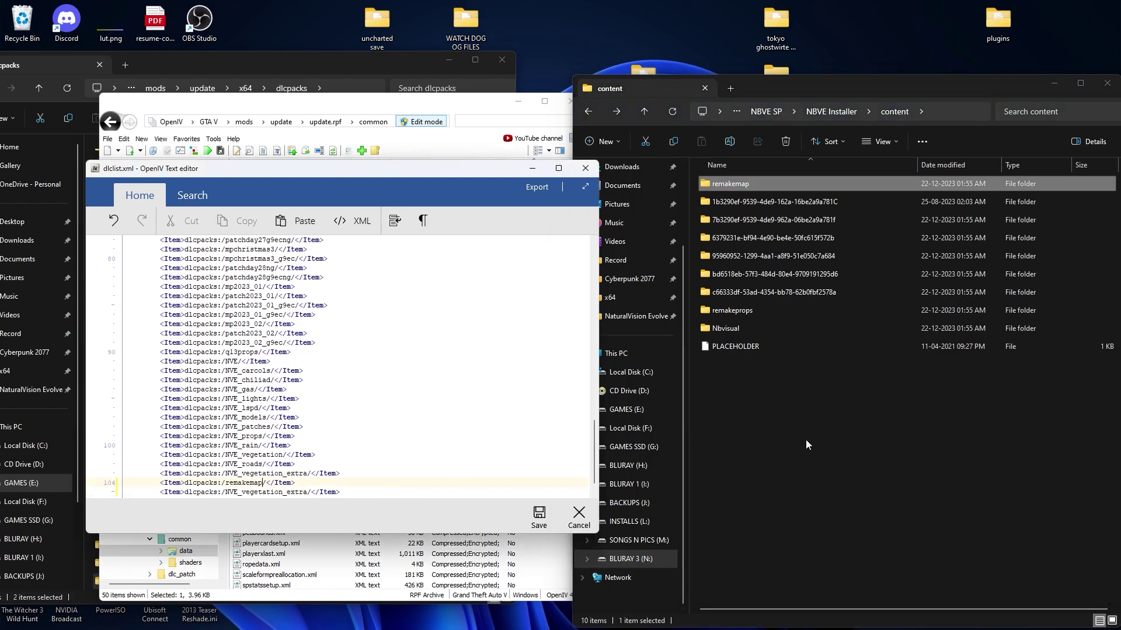
Step: Change the second duplicated line's pack name to remakeprops, copied from the content folder, and save dlclist.xml
left_click(799, 447)
left_click(740, 311)
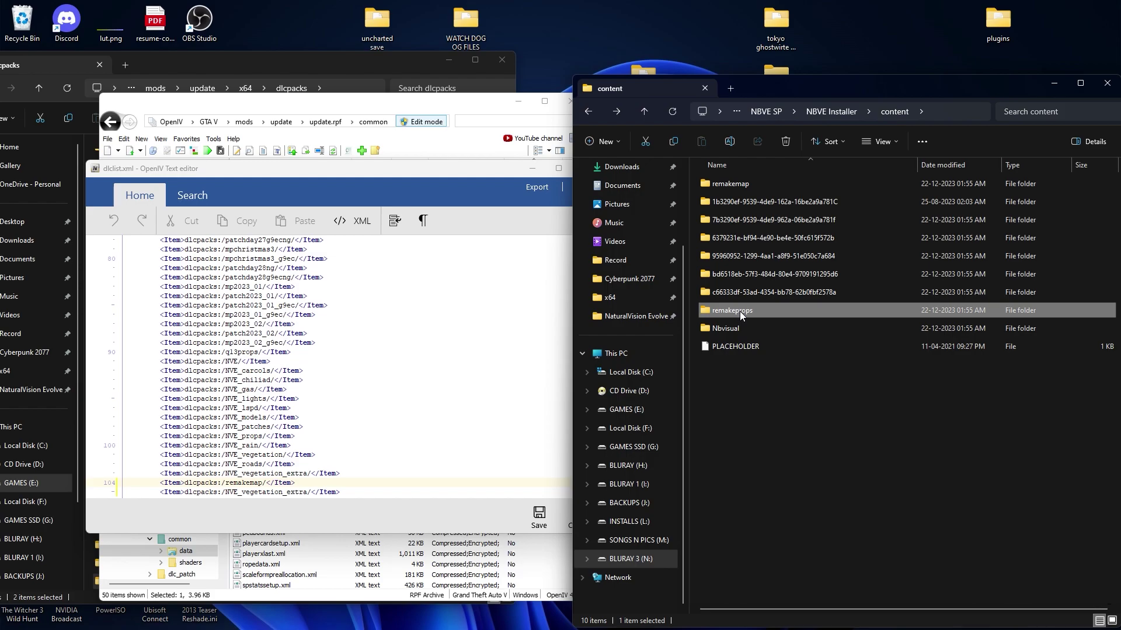
left_click(751, 314)
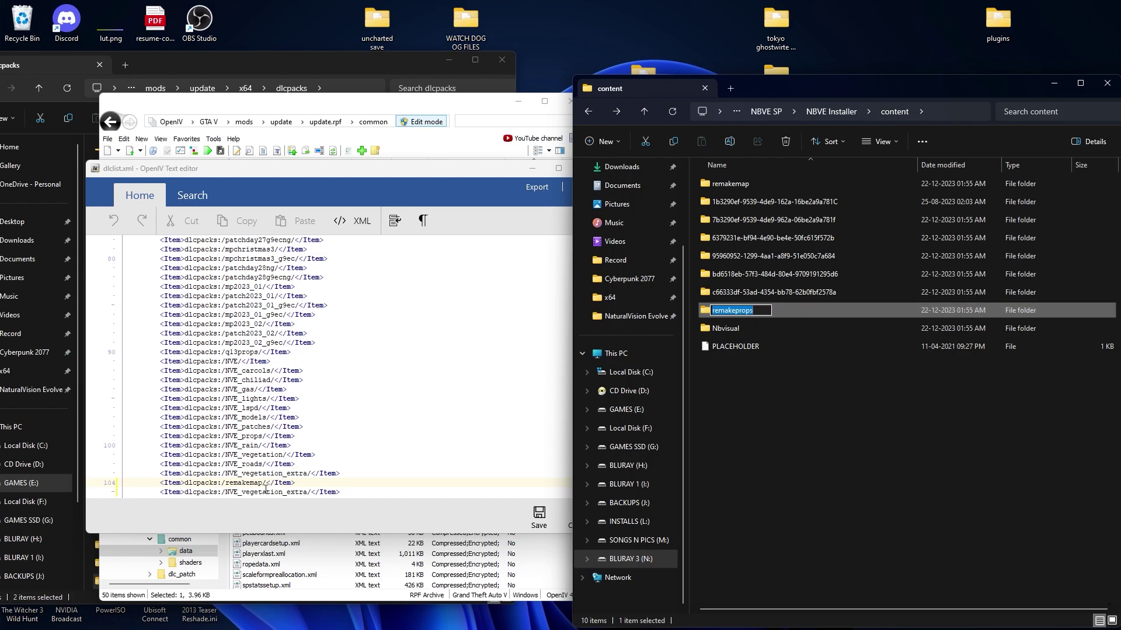
double_click(267, 492)
key("ctrl+v")
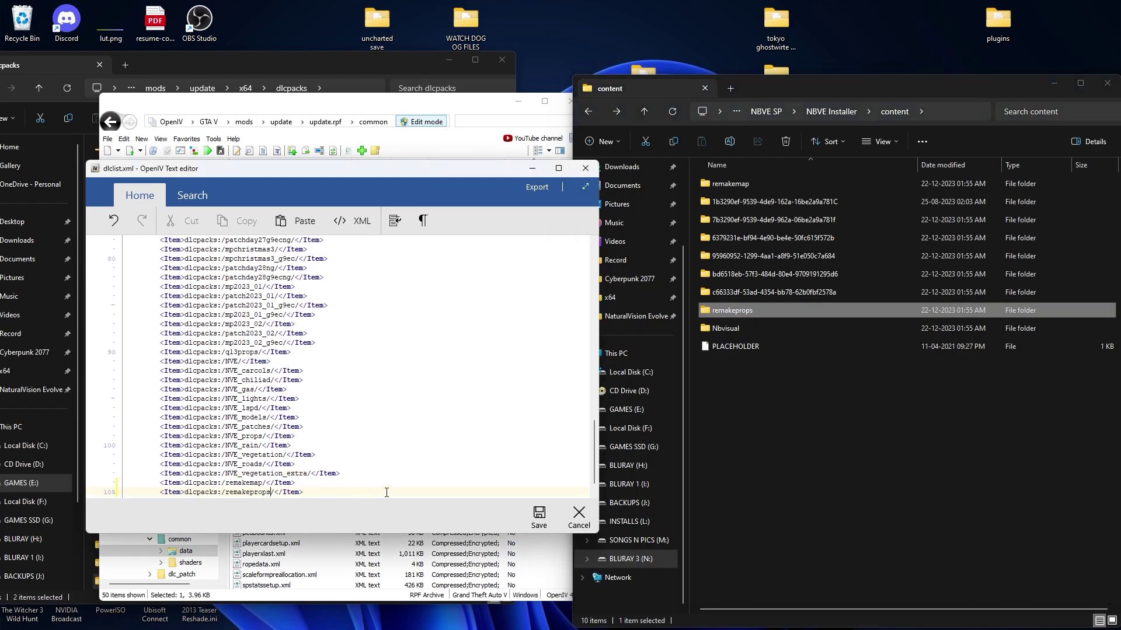
left_click(539, 516)
Step: Open the Nbvisual content folder in File Explorer, select its dlc.rpf and place the window beside OpenIV
left_click_drag(322, 72, 355, 71)
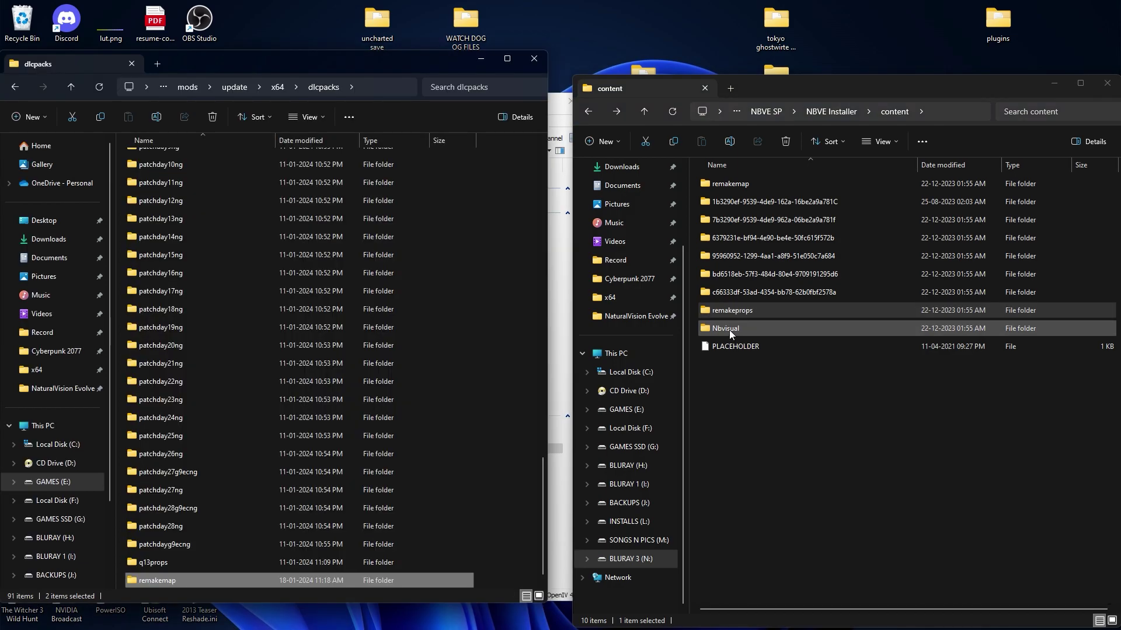
double_click(739, 330)
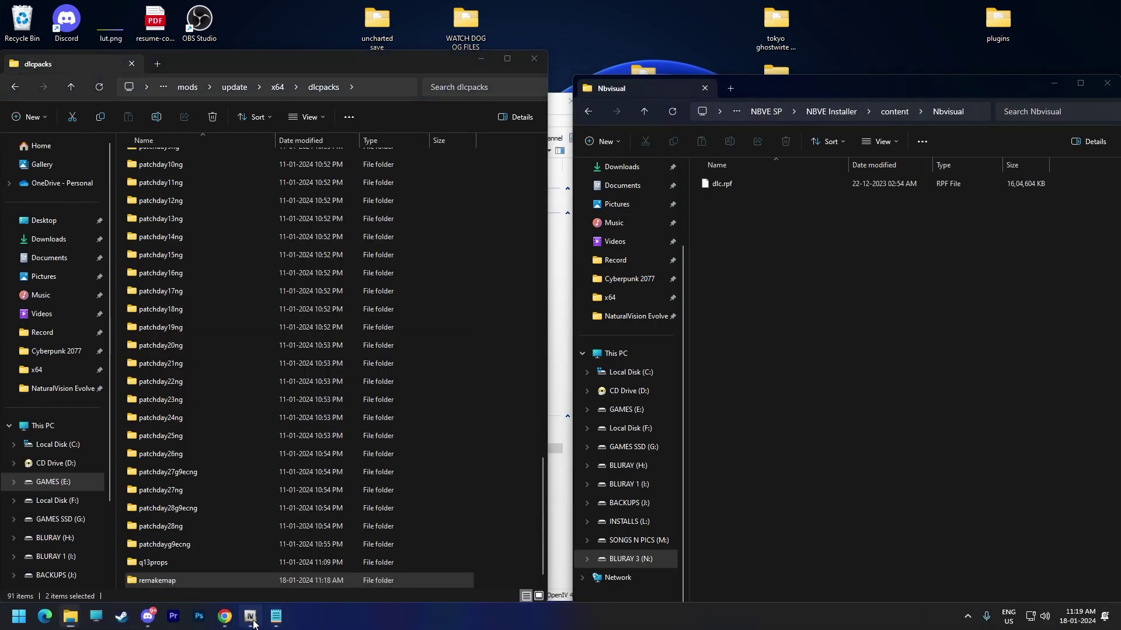
left_click(252, 618)
left_click_drag(880, 77, 864, 73)
left_click_drag(852, 237, 716, 179)
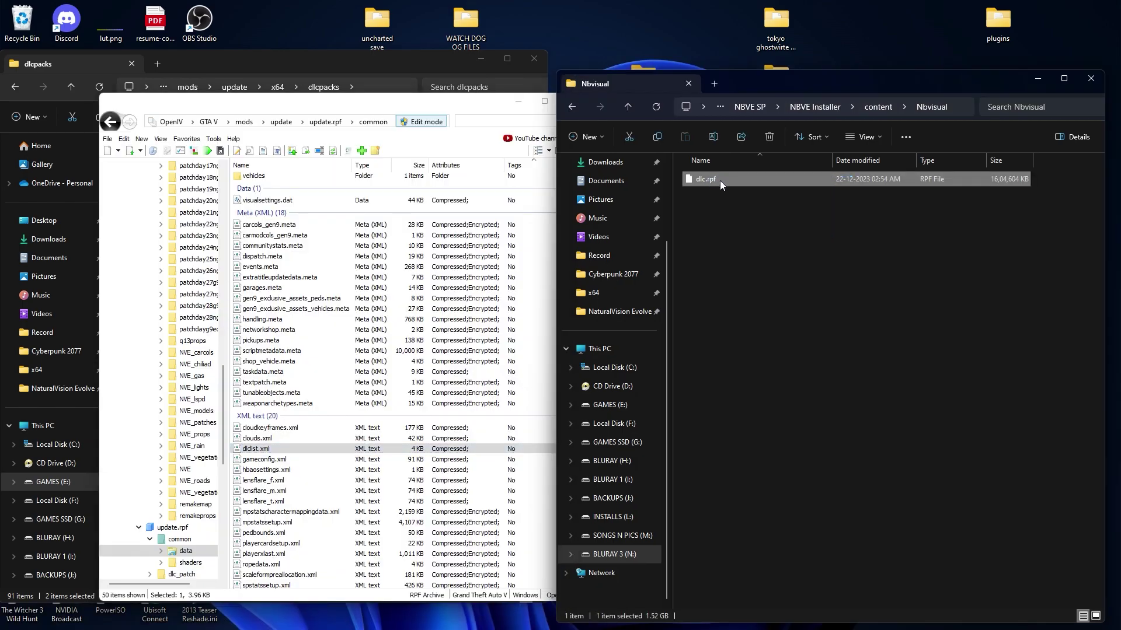
Step: Open Nbvisual's dlc.rpf as an archive in OpenIV using the folder's copied path, and enter its x64 folder
left_click_drag(333, 111, 324, 106)
left_click(98, 139)
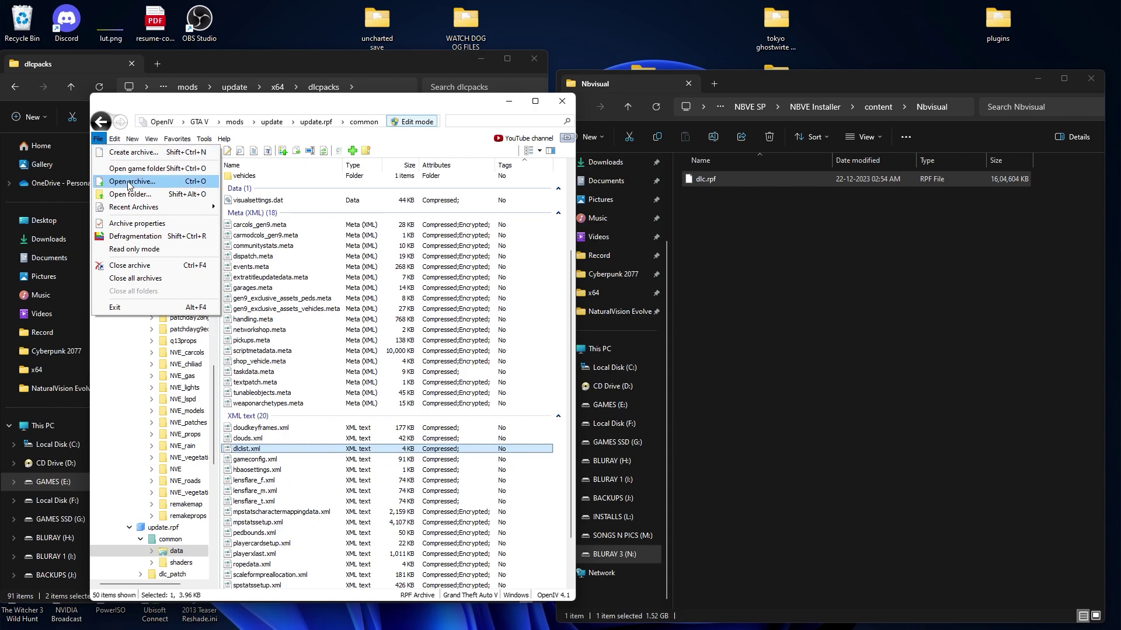
left_click(129, 182)
left_click(993, 211)
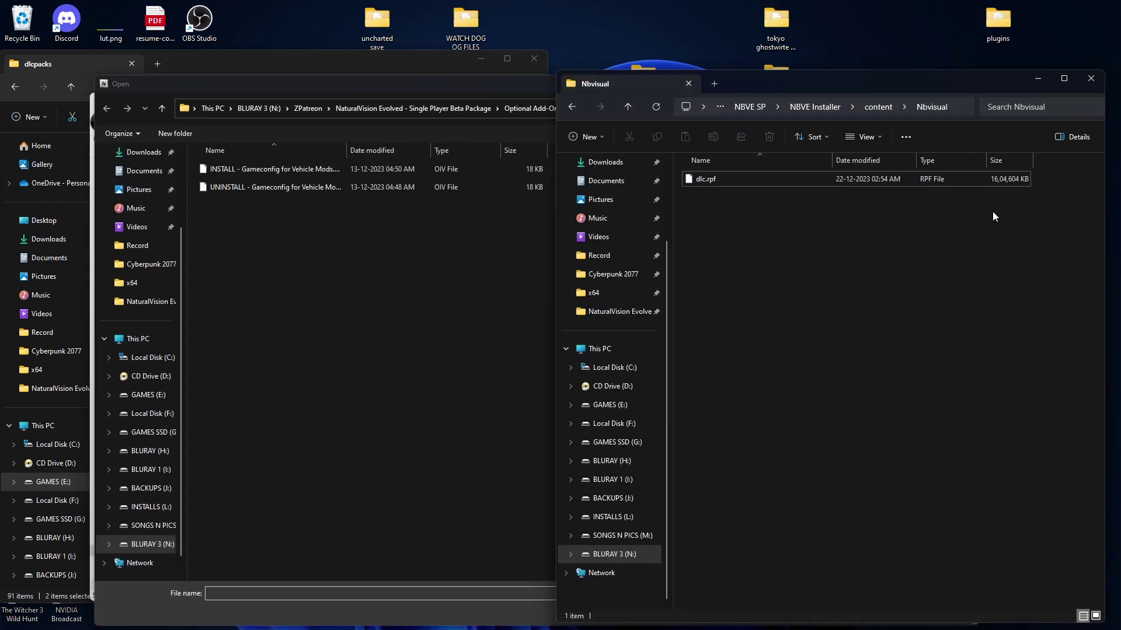
left_click(961, 107)
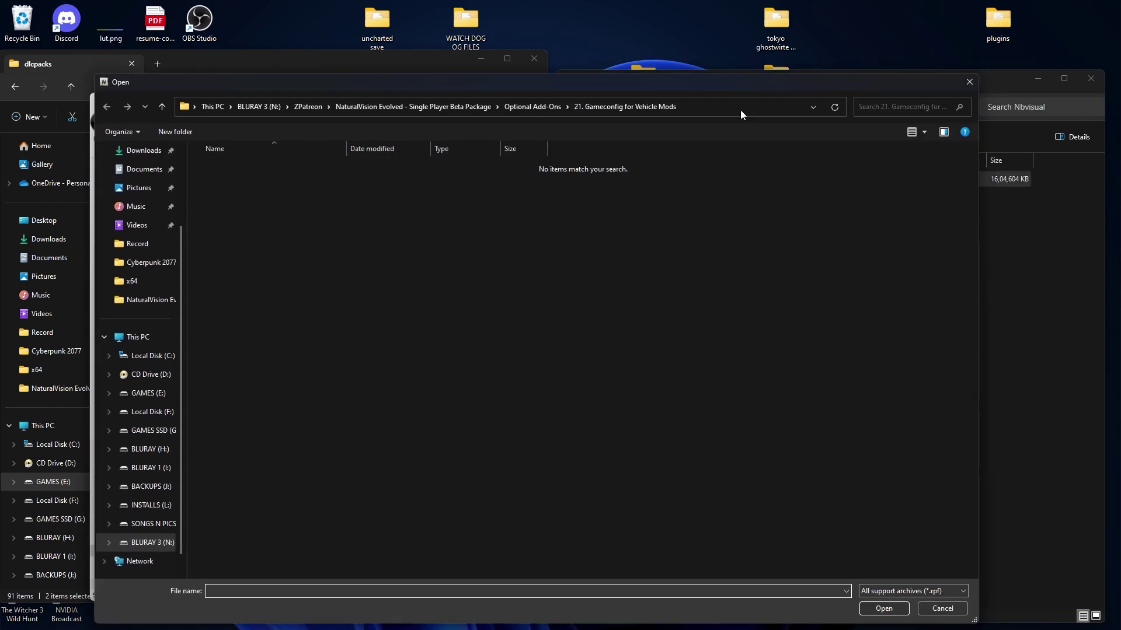
left_click(753, 110)
key("ctrl+v")
key("Return")
left_click(503, 169)
left_click(892, 608)
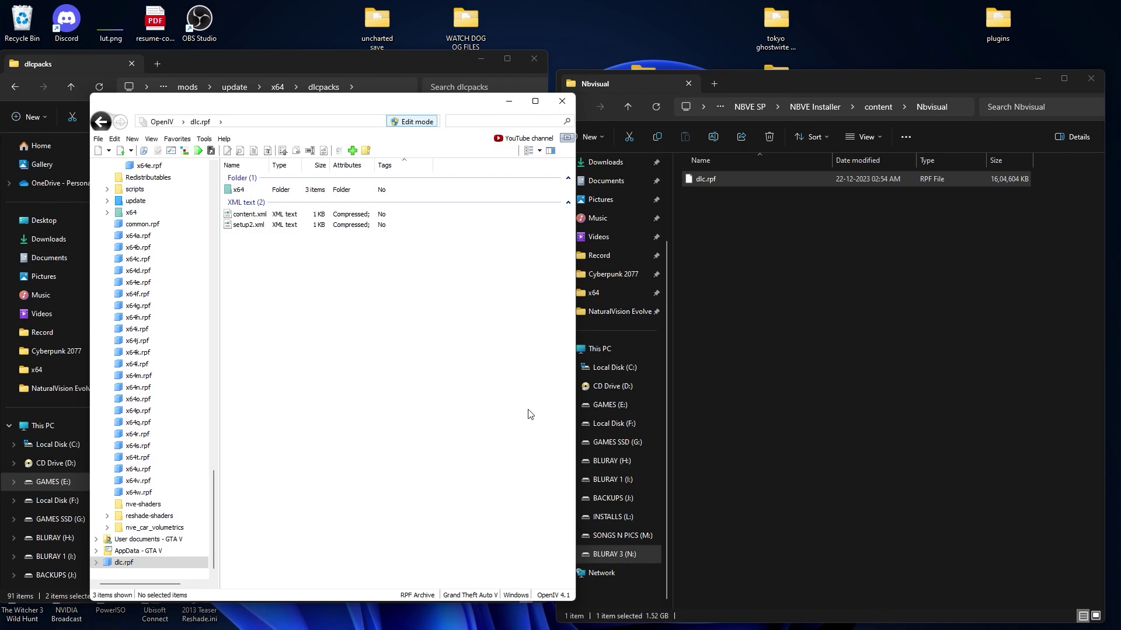
double_click(235, 191)
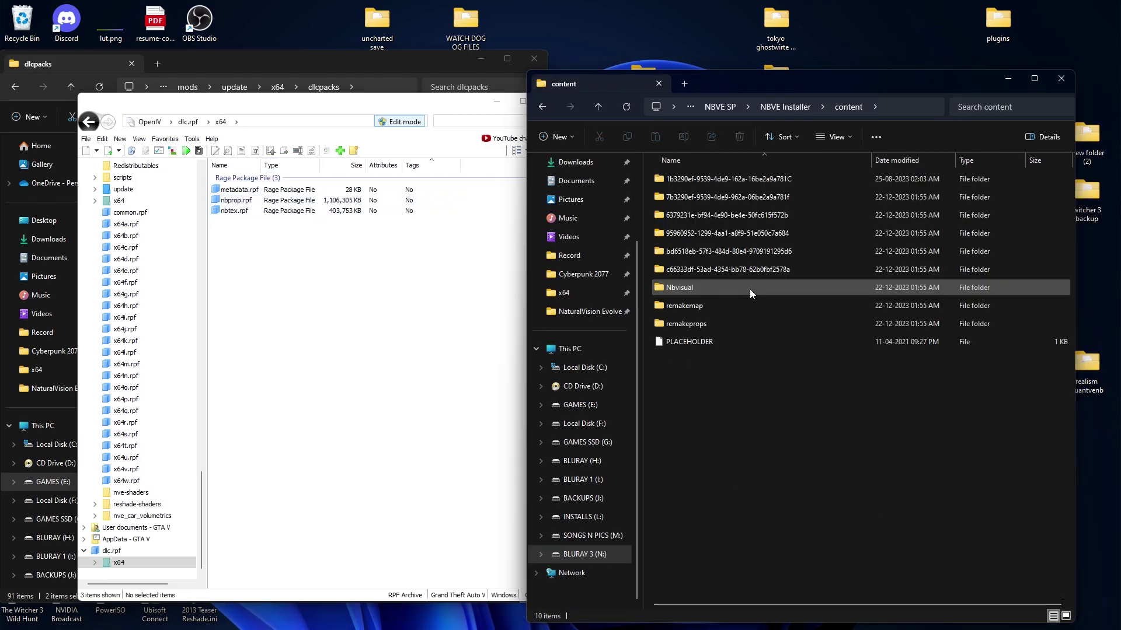
Step: Create a folder named hrthtrh inside the Nbvisual content folder and open it beside OpenIV
left_click(732, 288)
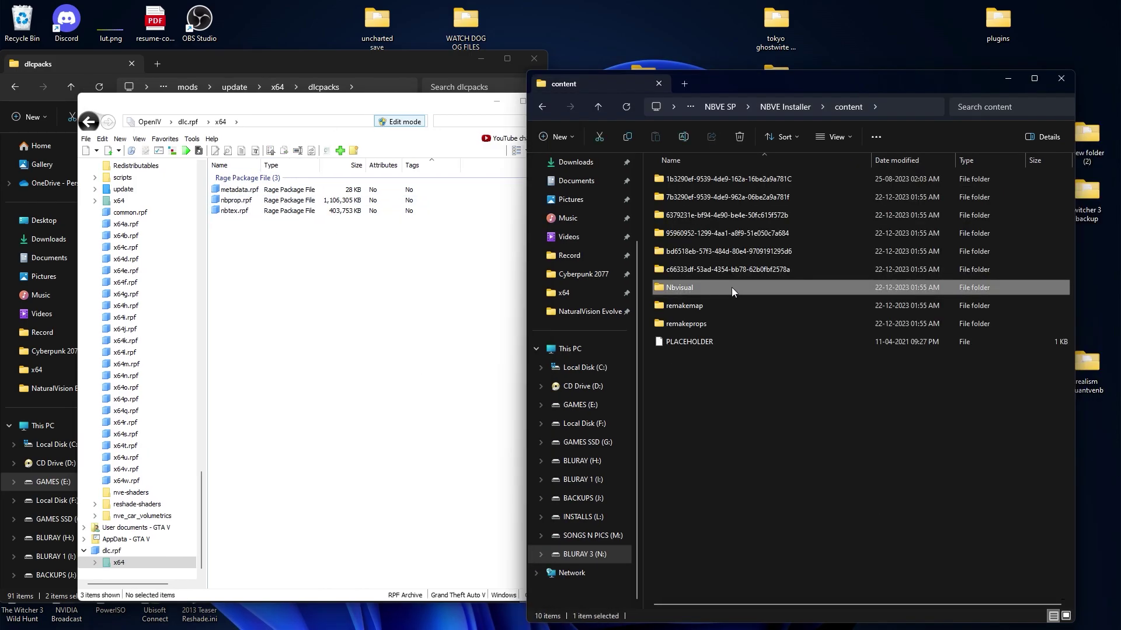
double_click(732, 289)
right_click(704, 208)
mouse_move(751, 303)
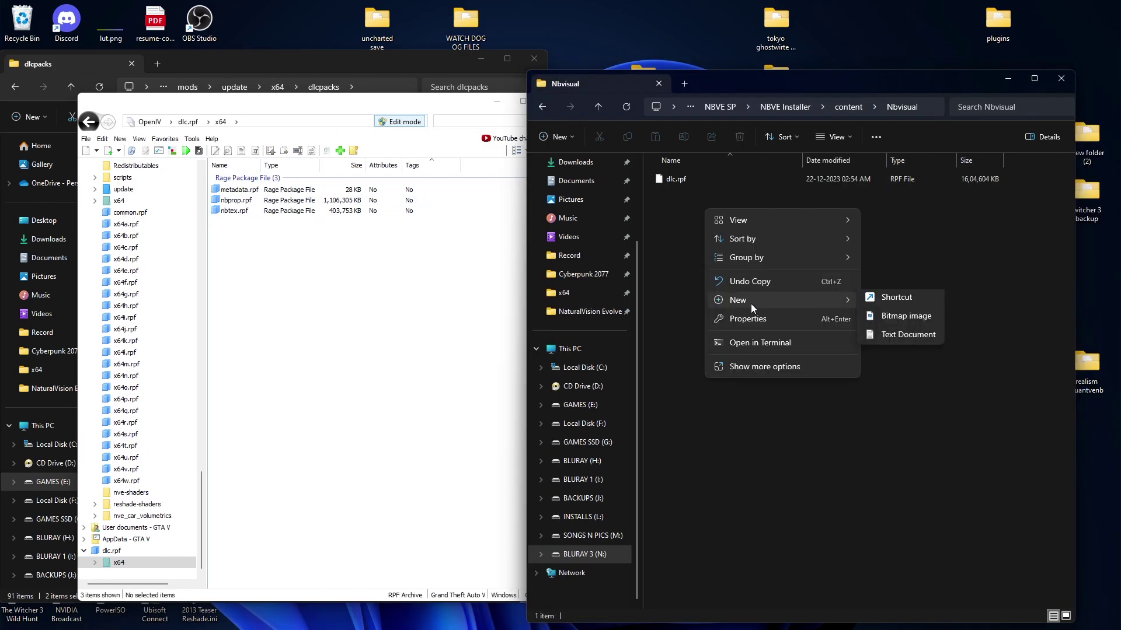
left_click(895, 302)
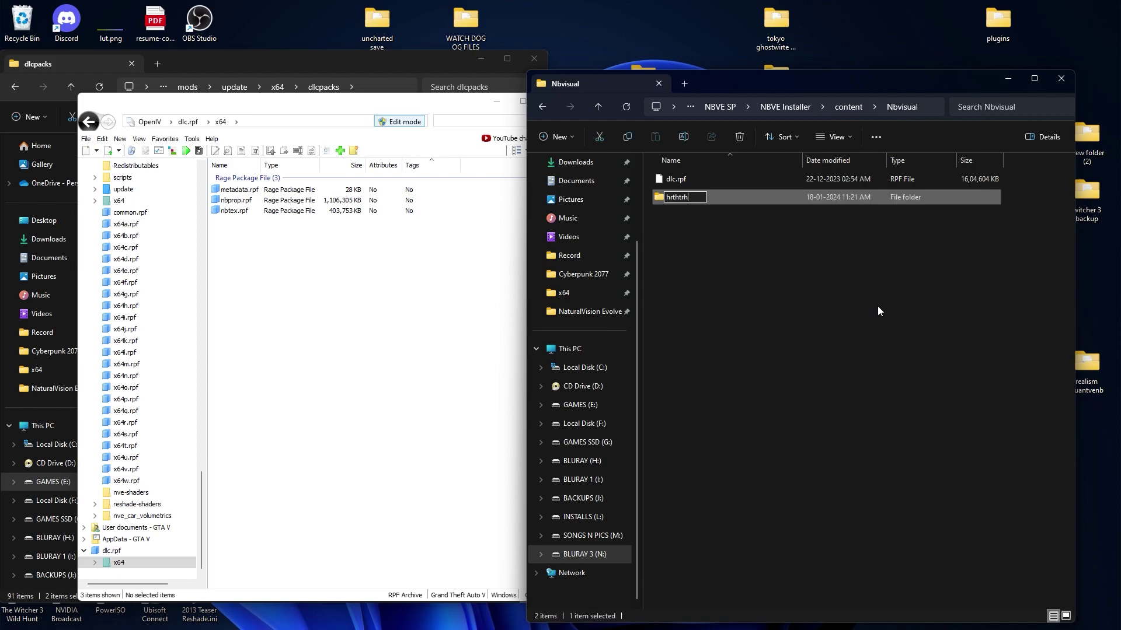
key("Return")
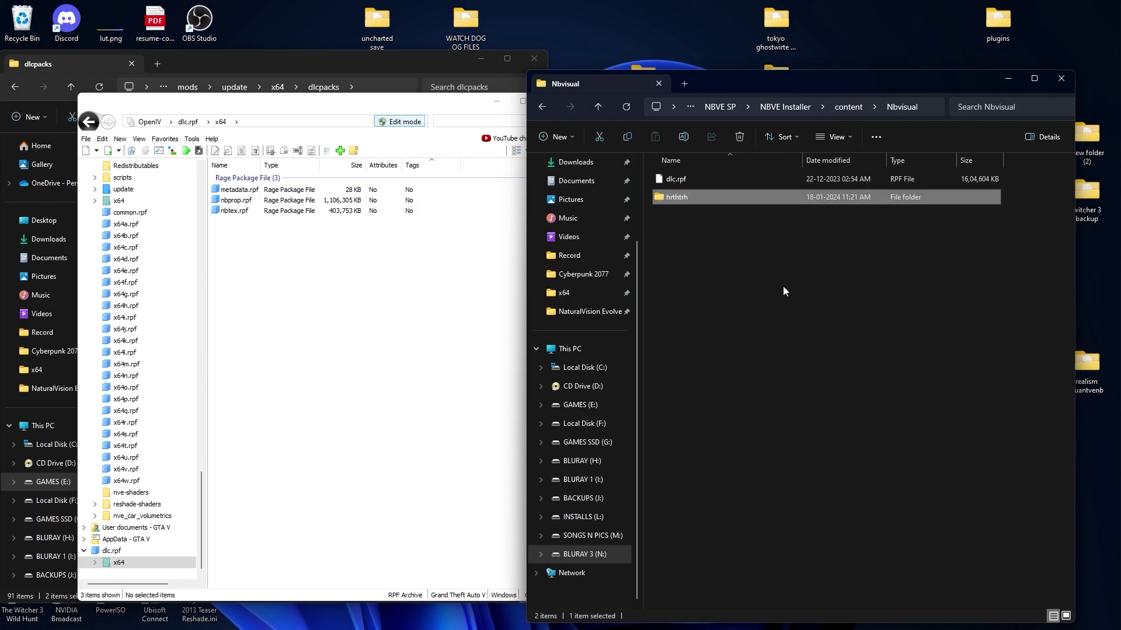
double_click(698, 196)
left_click_drag(795, 93, 817, 95)
Step: Extract all files from metadata.rpf into the hrthtrh folder
left_click(239, 190)
double_click(238, 189)
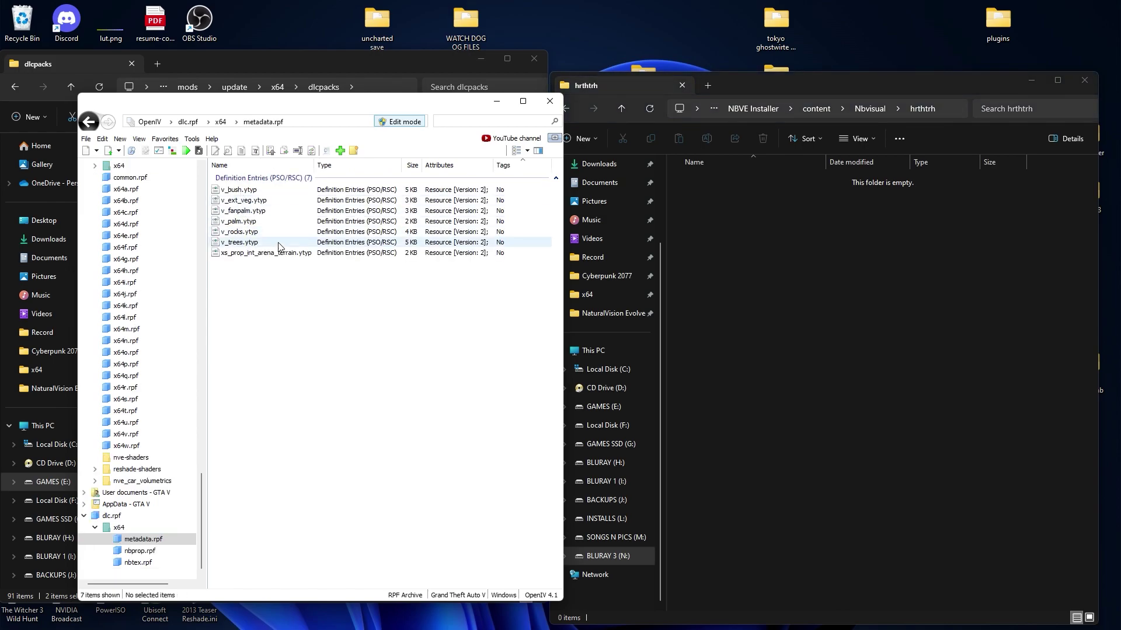
key("ctrl+a")
left_click_drag(721, 270, 758, 247)
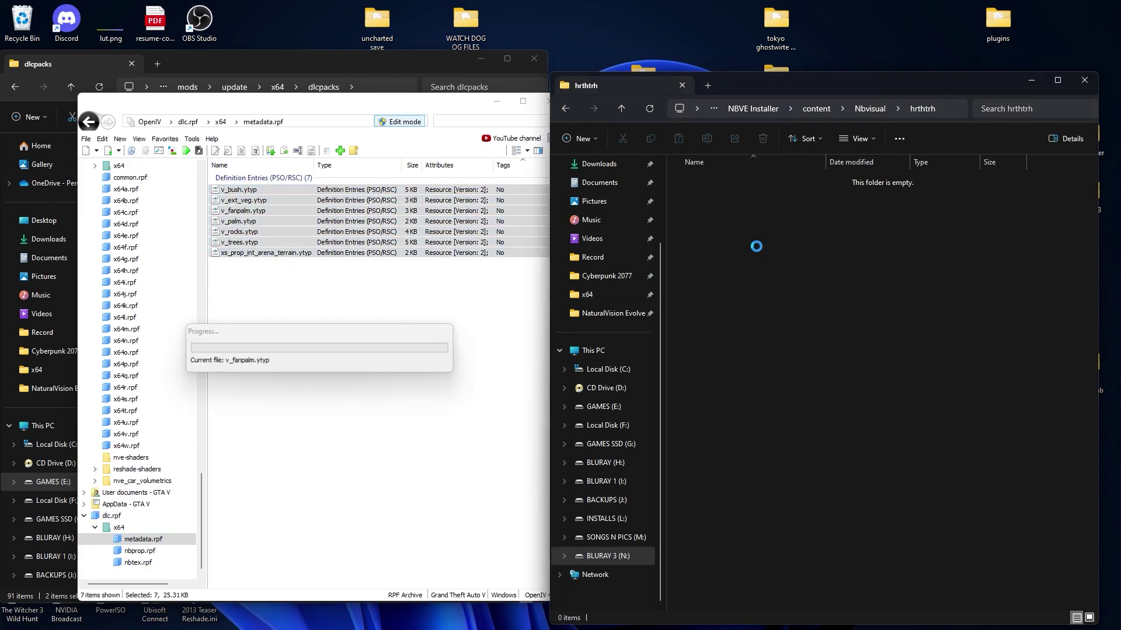
Step: Extract all files from nbprop.rpf into the hrthtrh folder, replacing the existing v_trees.ytyp
key("BackSpace")
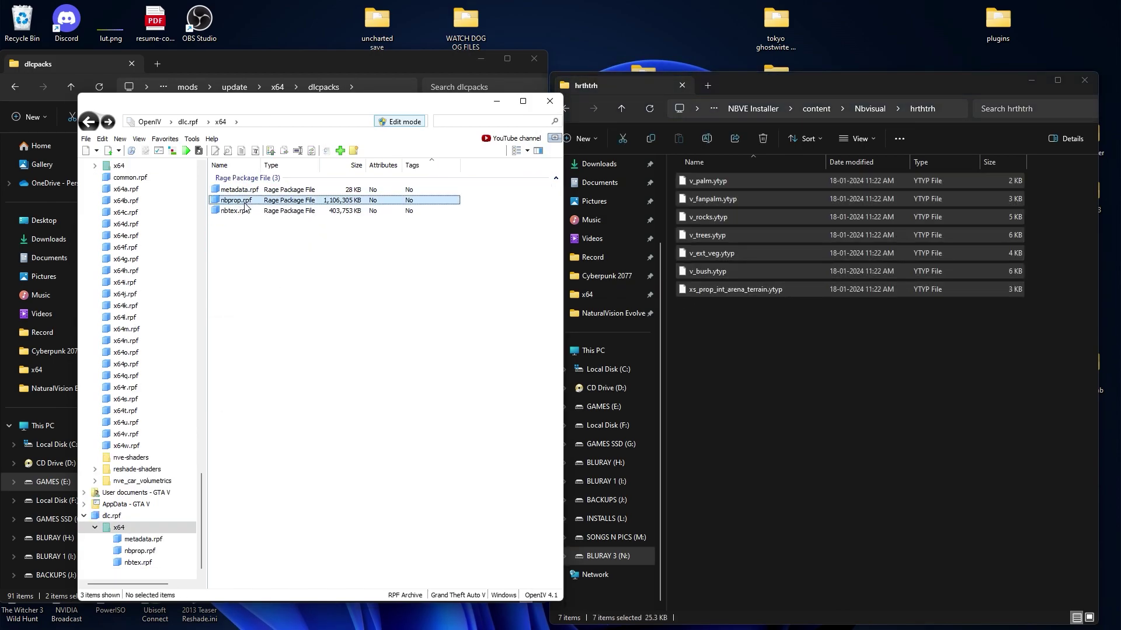
double_click(236, 200)
left_click(244, 191)
key("ctrl+a")
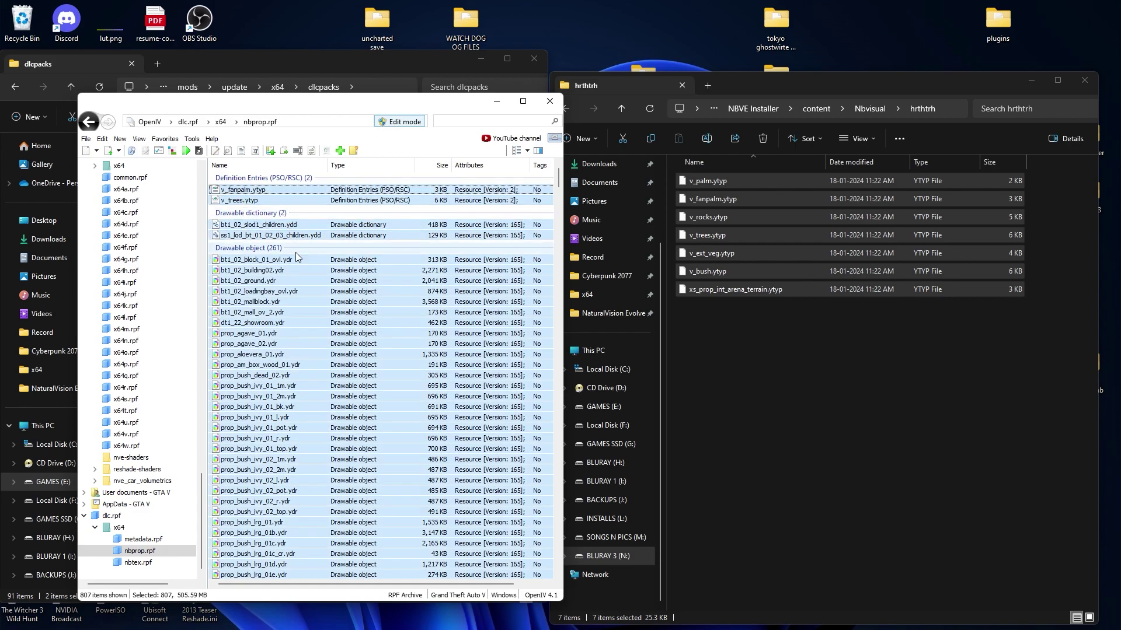
left_click_drag(806, 353, 819, 341)
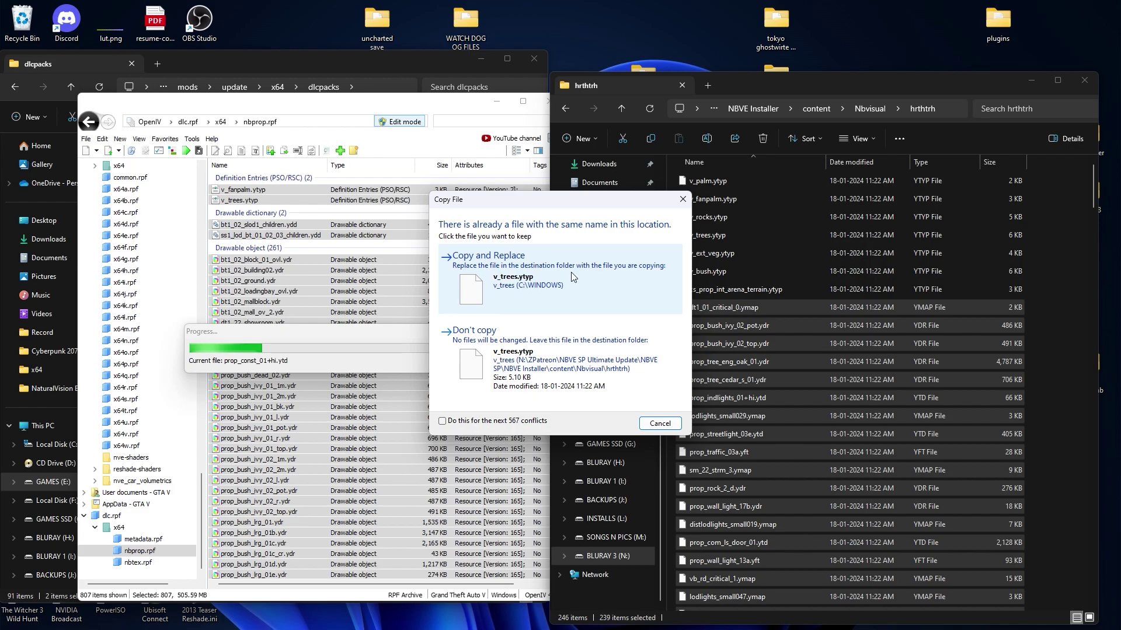
left_click(571, 272)
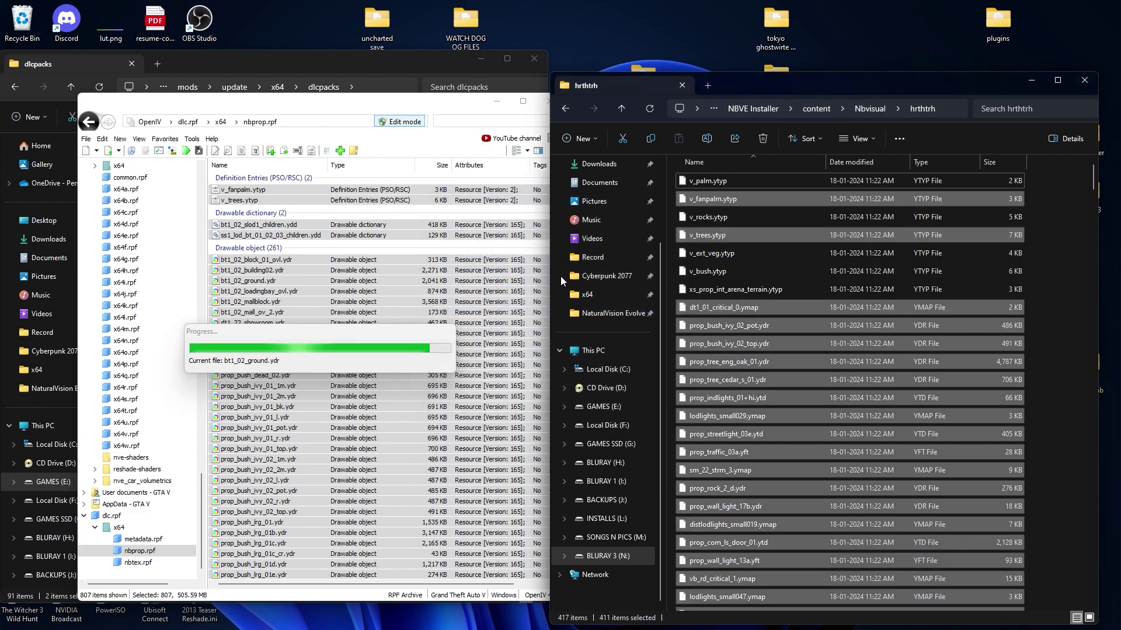
Step: Extract all texture dictionaries from nbtex.rpf into the hrthtrh folder
key("BackSpace")
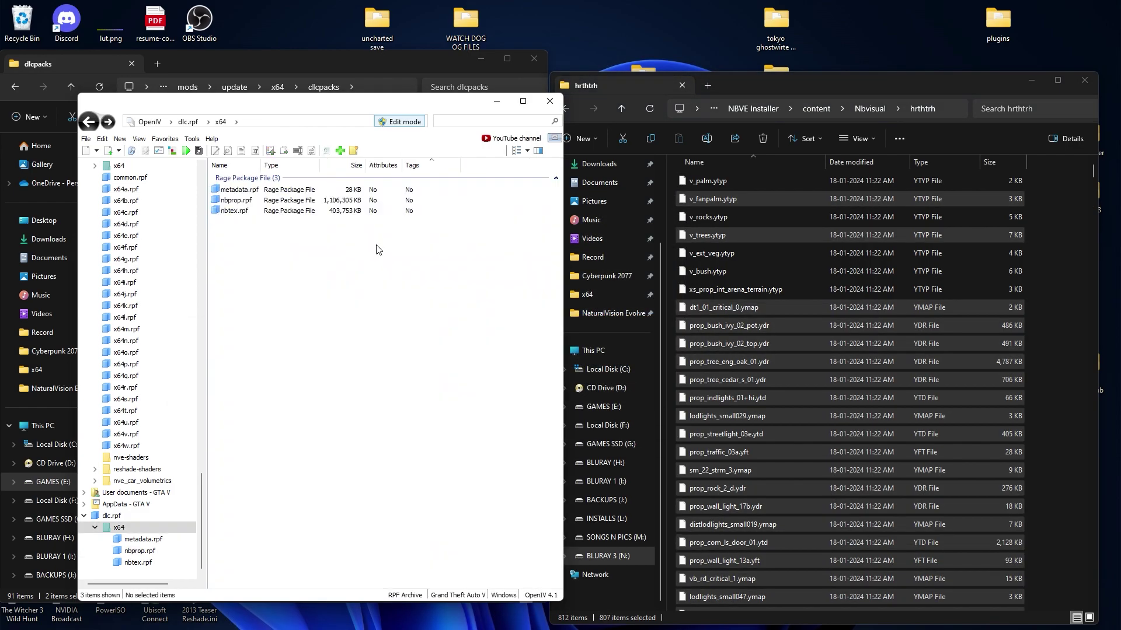
double_click(246, 211)
left_click(265, 190)
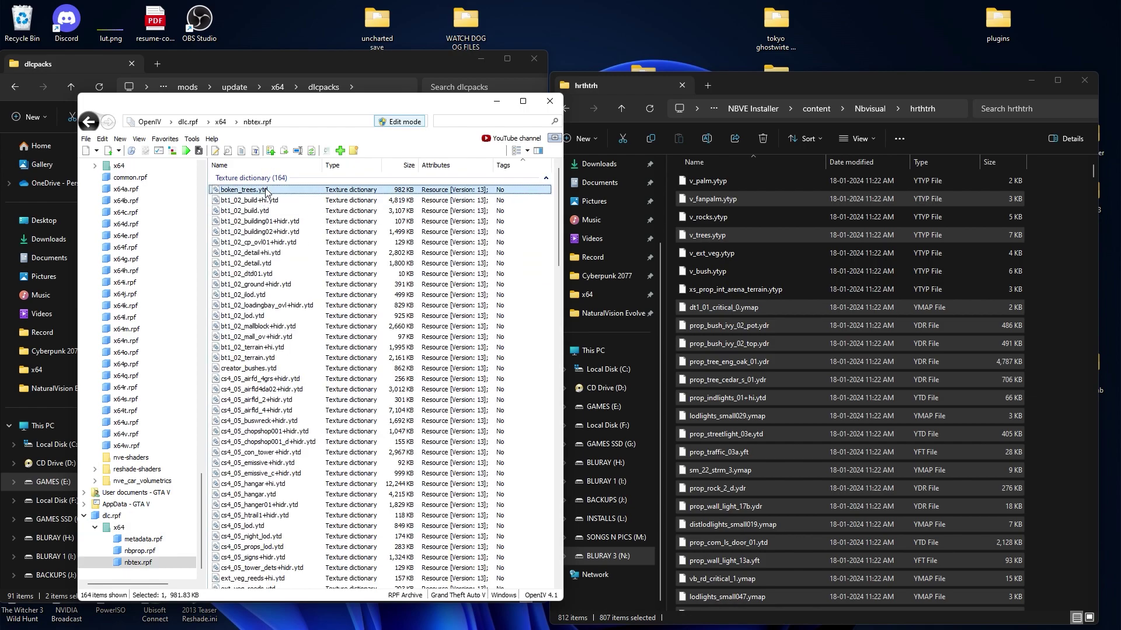
key("ctrl+a")
left_click_drag(836, 328, 837, 329)
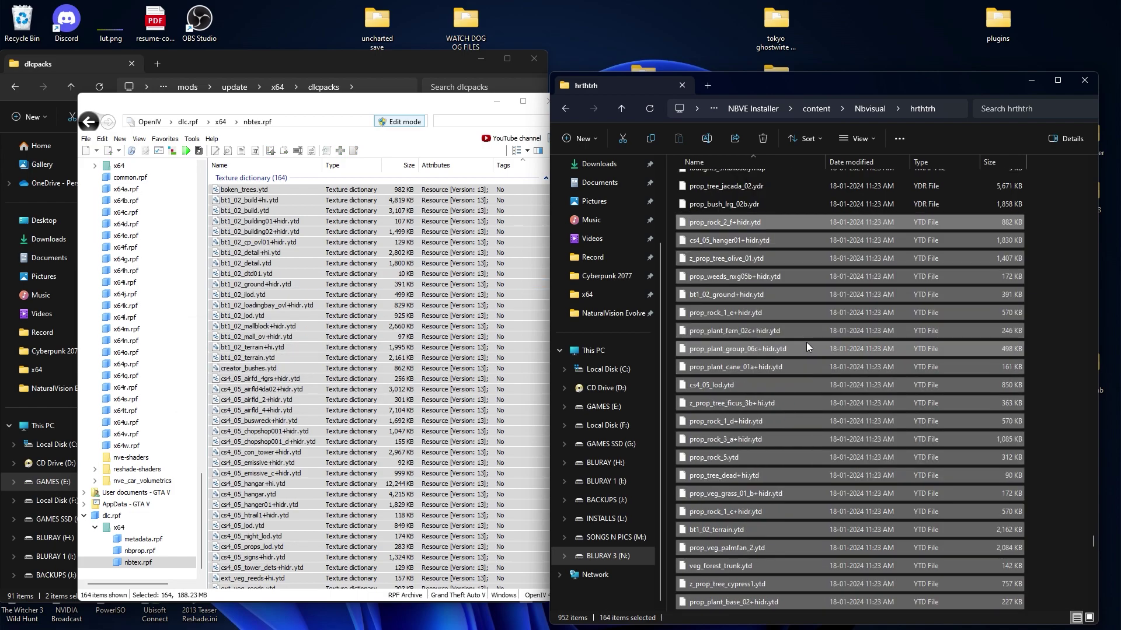
Step: Close all open archives in OpenIV and open the mods\update\x64\dlcpacks folder
left_click(213, 103)
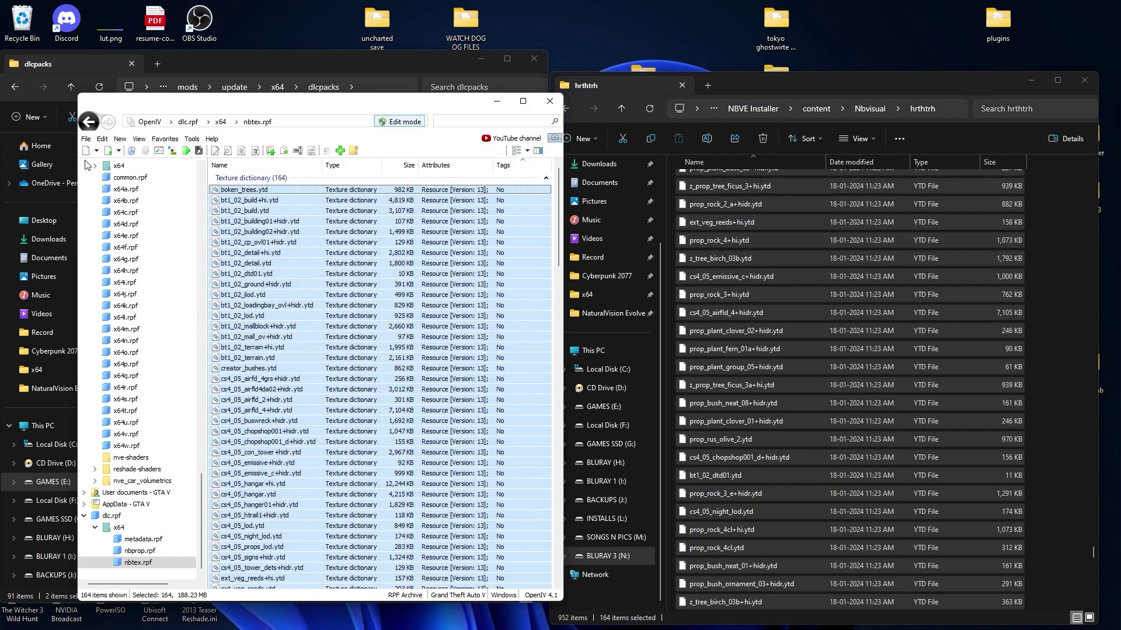
left_click(86, 138)
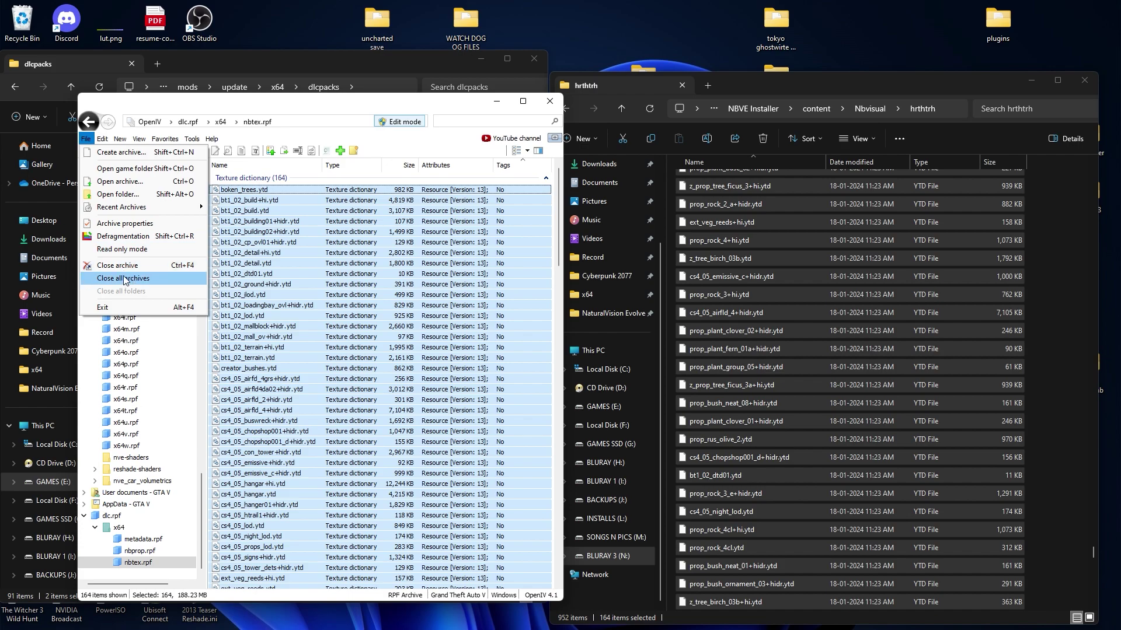
left_click(124, 279)
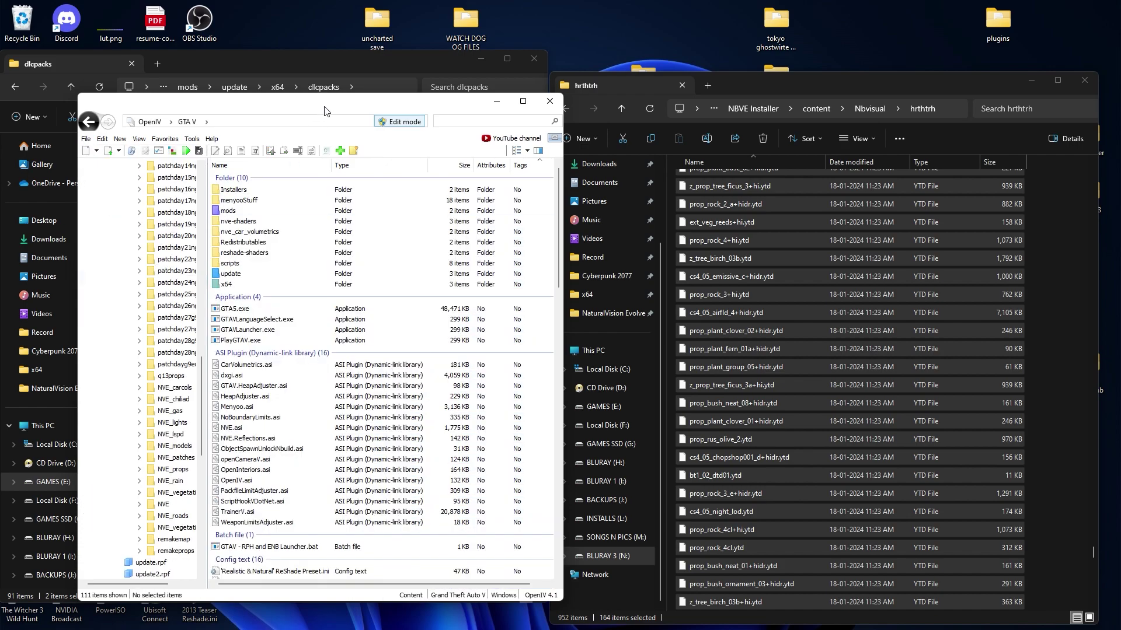
left_click_drag(304, 102, 265, 104)
double_click(198, 212)
double_click(214, 192)
left_click(213, 193)
double_click(213, 192)
double_click(213, 202)
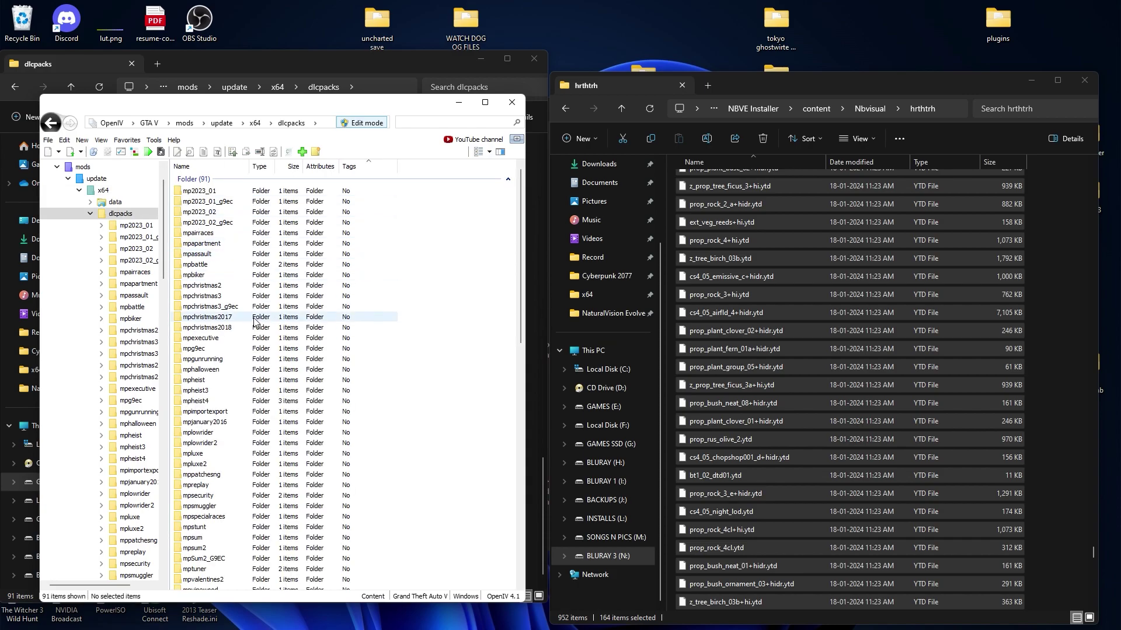
Step: Open NVE_vegetation's dlc.rpf in dlcpacks and enter the second archive inside its x64 folder
scroll(255, 328, "down", 8)
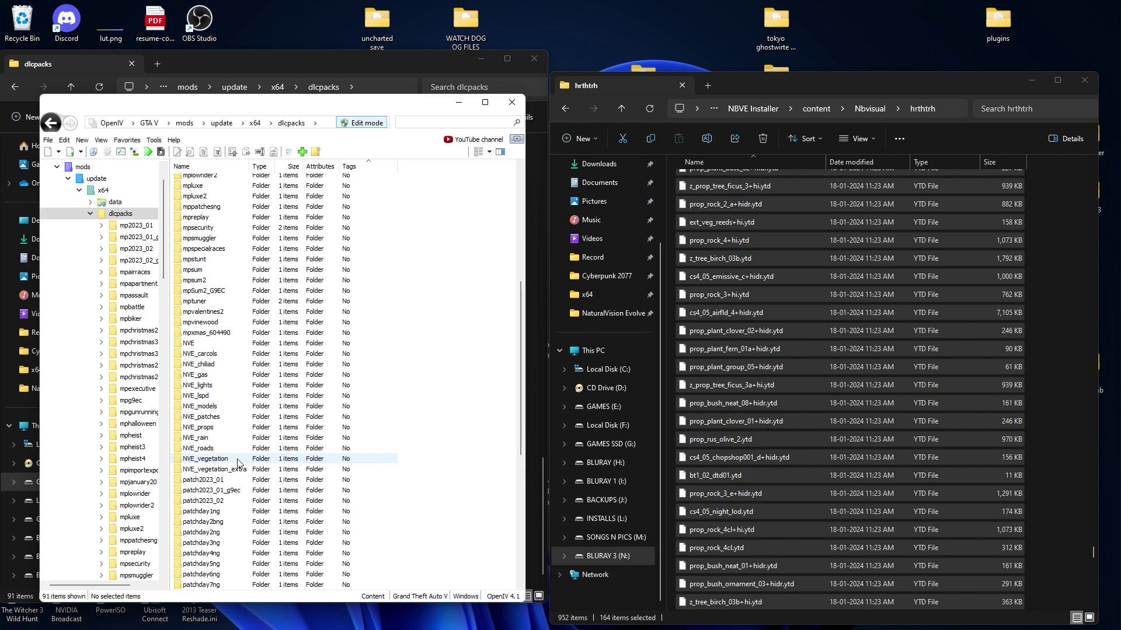
double_click(205, 458)
double_click(202, 192)
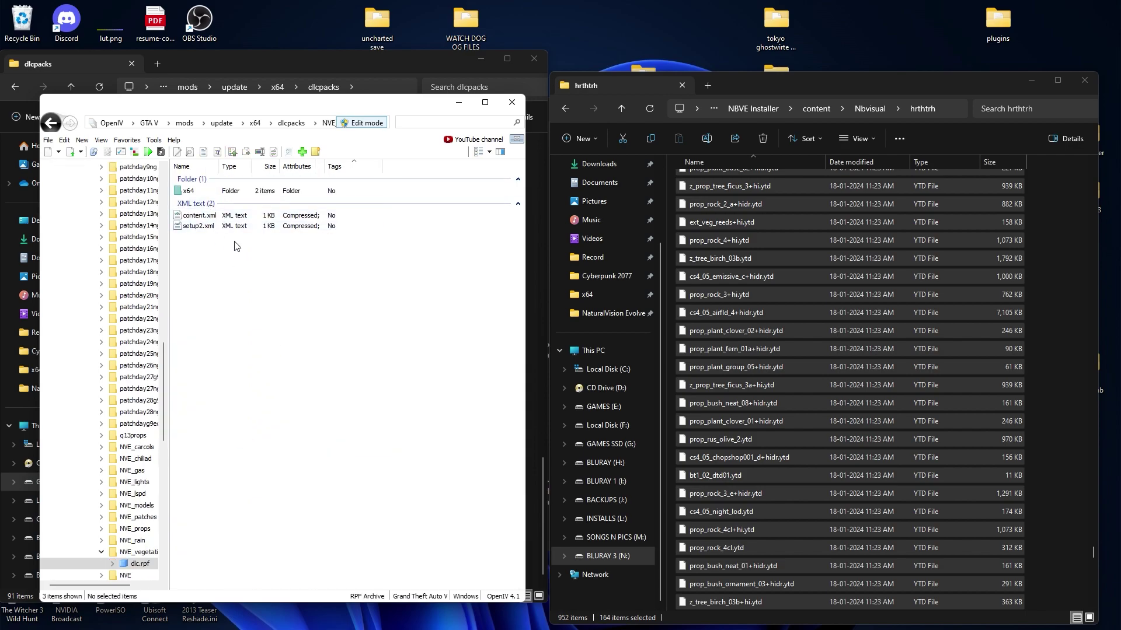
double_click(210, 193)
double_click(229, 202)
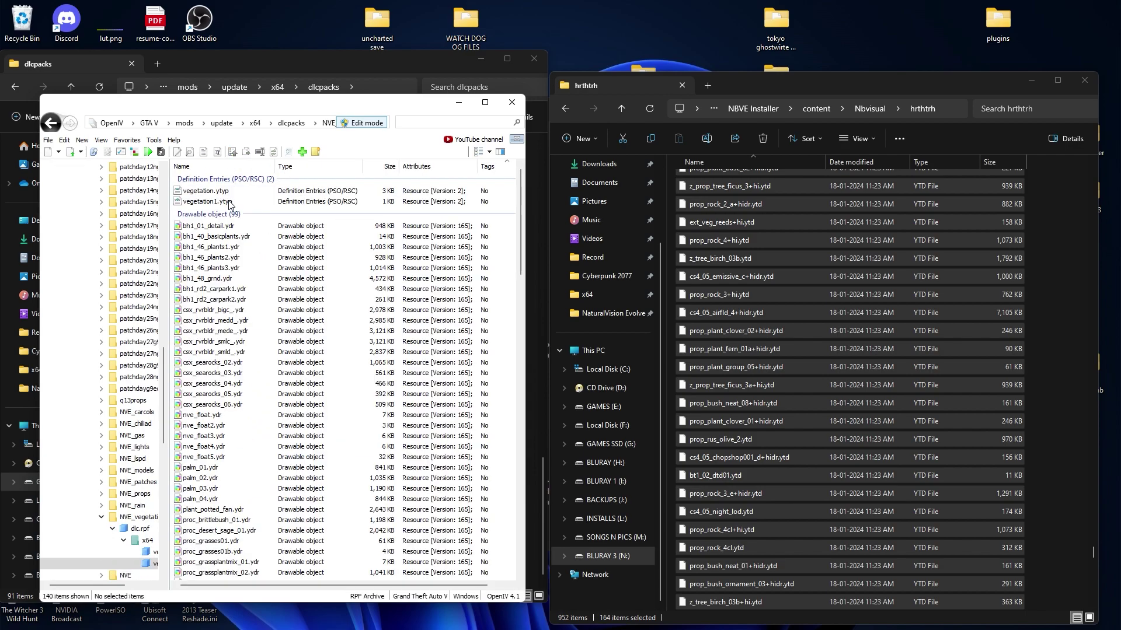
Step: Add all files from the hrthtrh folder to the open NVE_vegetation archive
scroll(846, 301, "up", 10)
left_click(846, 303)
key("ctrl+a")
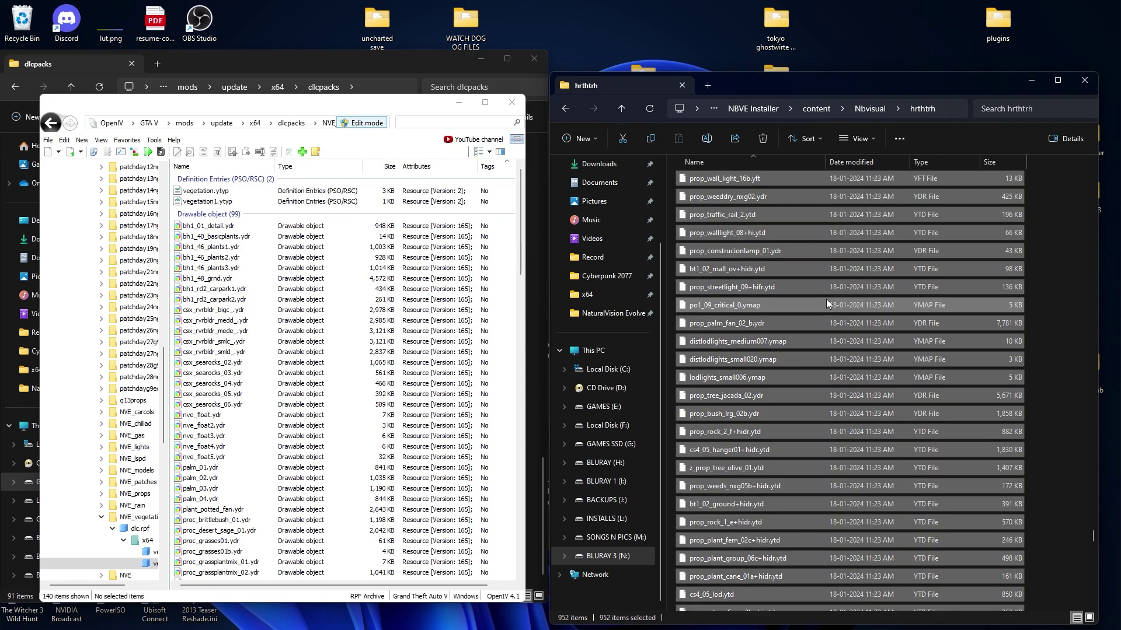
scroll(801, 257, "up", 8)
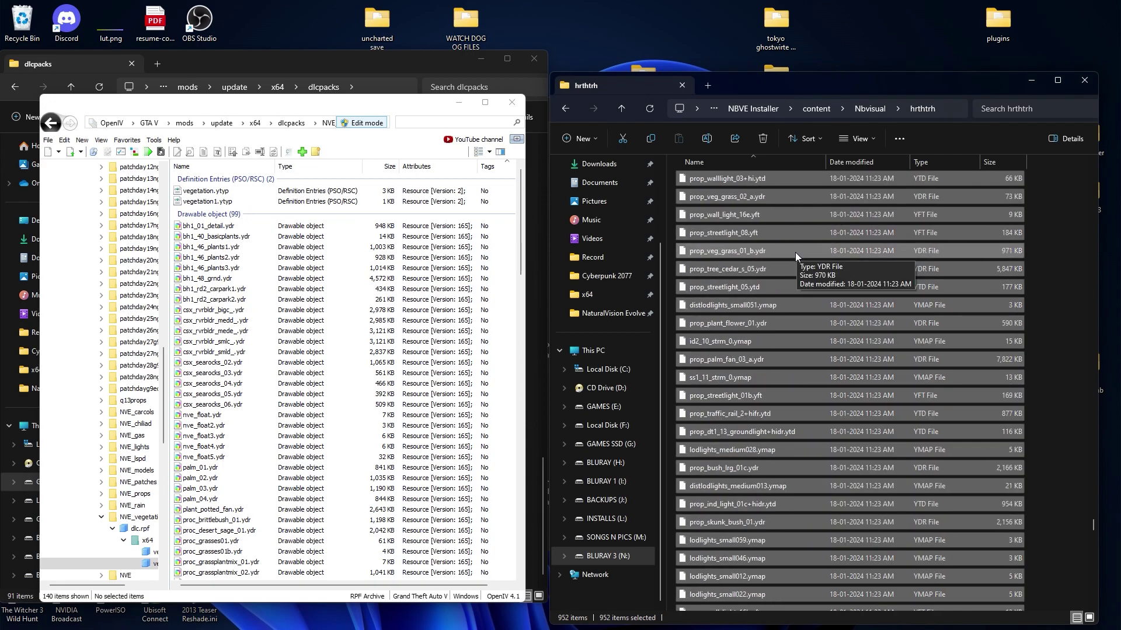
left_click_drag(683, 196, 368, 333)
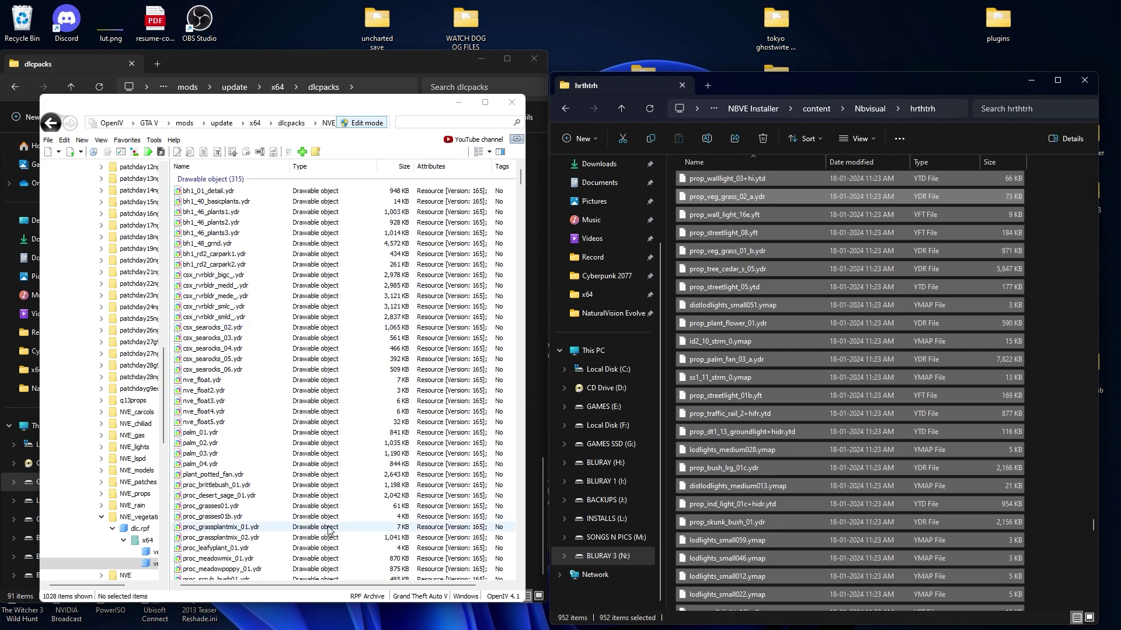
Step: Return to the NBVE SP folder and open assembly.xml from the NBVE Veg procedural Installer folder
key("alt+Left")
key("alt+Left")
key("alt+Left")
key("alt+Left")
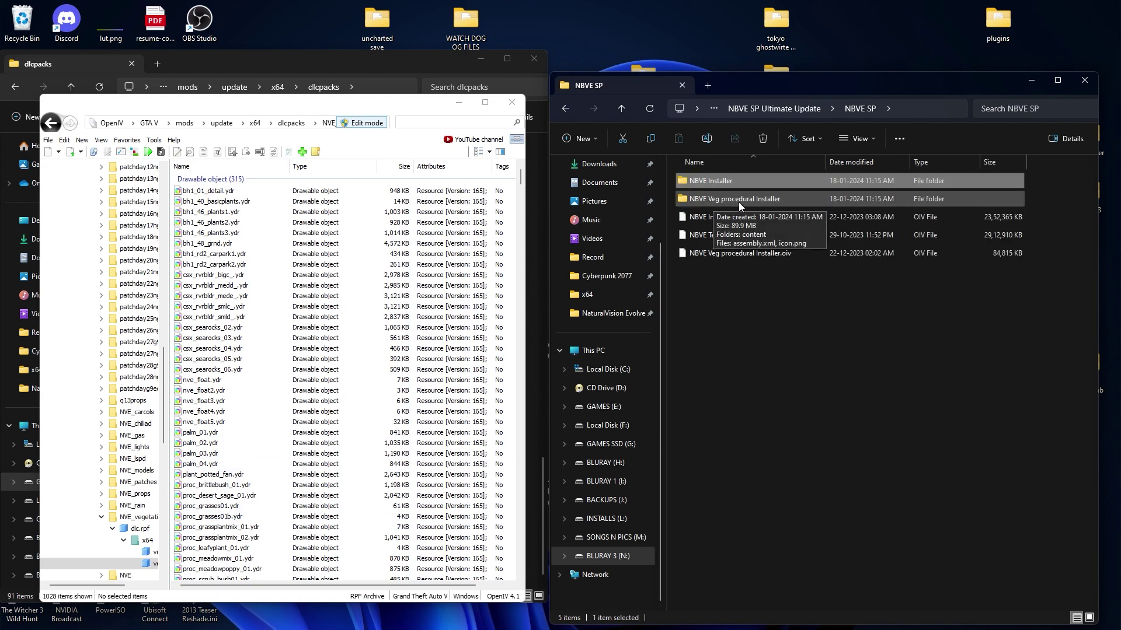
double_click(770, 198)
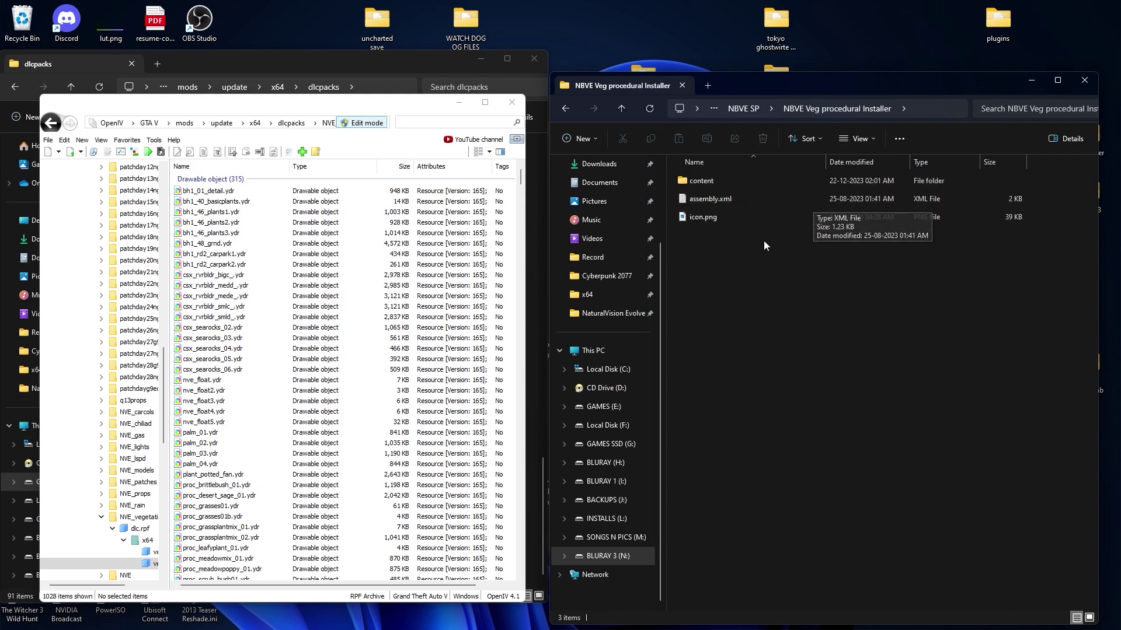
double_click(736, 199)
left_click_drag(519, 156, 770, 125)
left_click_drag(942, 447, 546, 439)
key("alt+Tab")
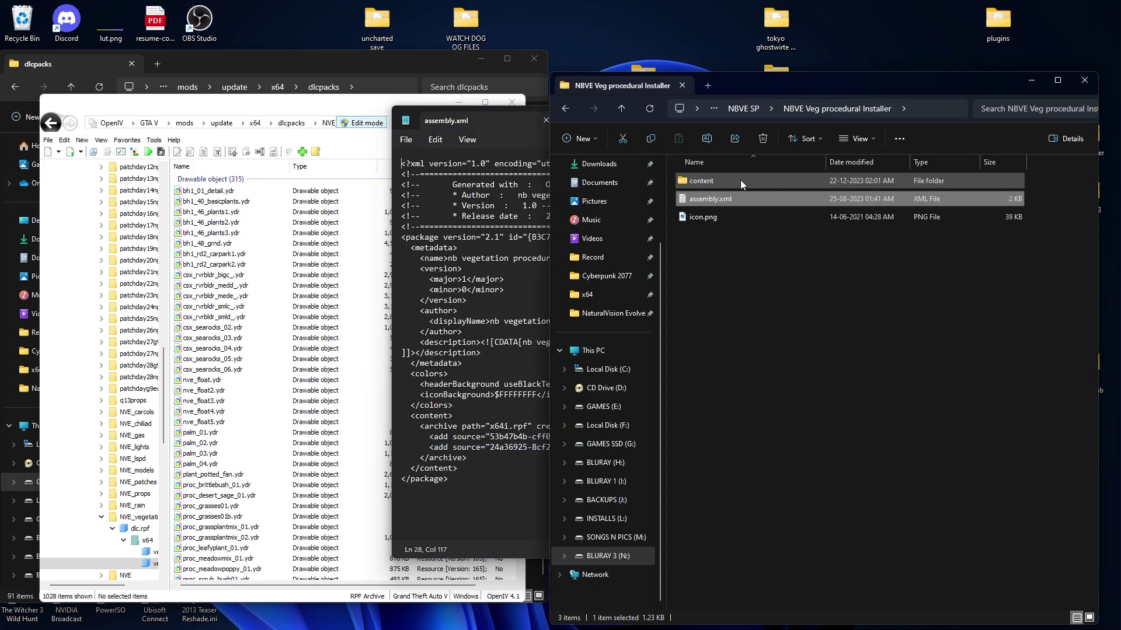
Step: Open the installer's content folder beside assembly.xml and locate the source entry for folder 53b47b4b-cff0-4153-a71e-500848b02031
double_click(740, 180)
mouse_move(828, 86)
left_mouse_down()
mouse_move(845, 90)
mouse_move(818, 100)
left_mouse_up()
key("alt+Tab")
left_click_drag(629, 130, 294, 129)
left_click_drag(530, 438, 540, 442)
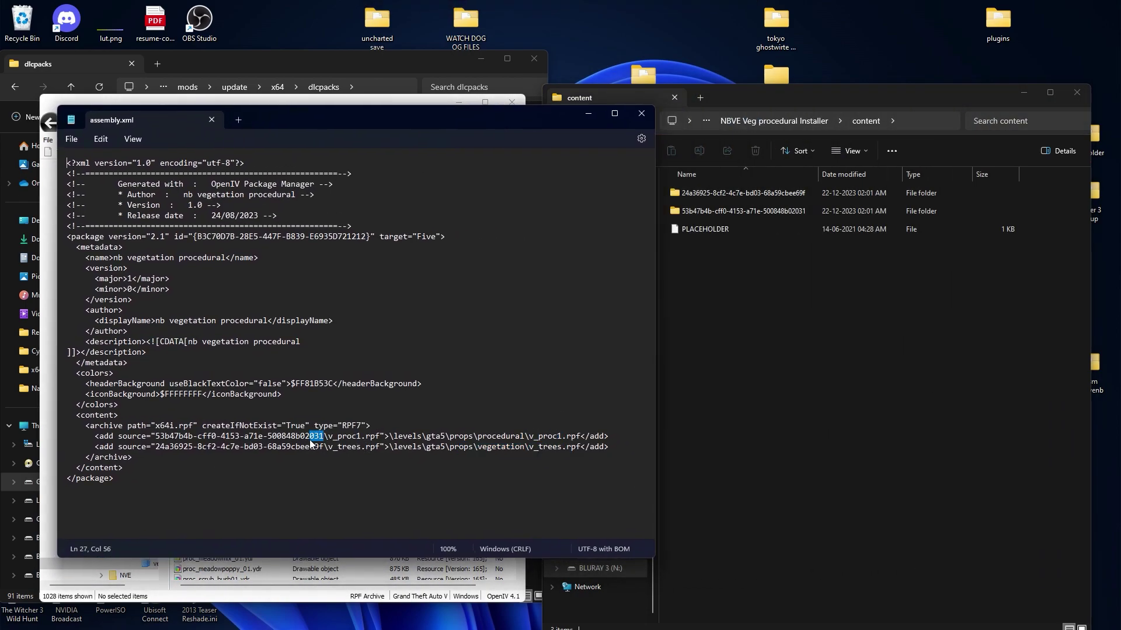
Step: Rename the 53b47b4b-cff0-4153-a71e-500848b02031 folder as v_proc1, using the archive name copied from assembly.xml
left_click(801, 214)
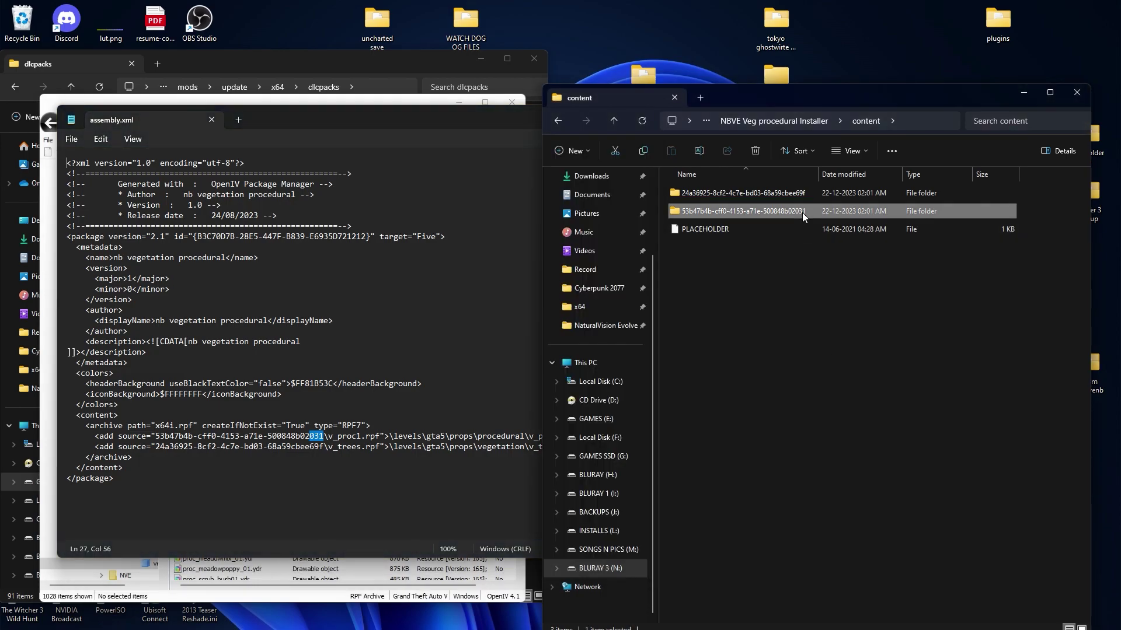
left_click(556, 437)
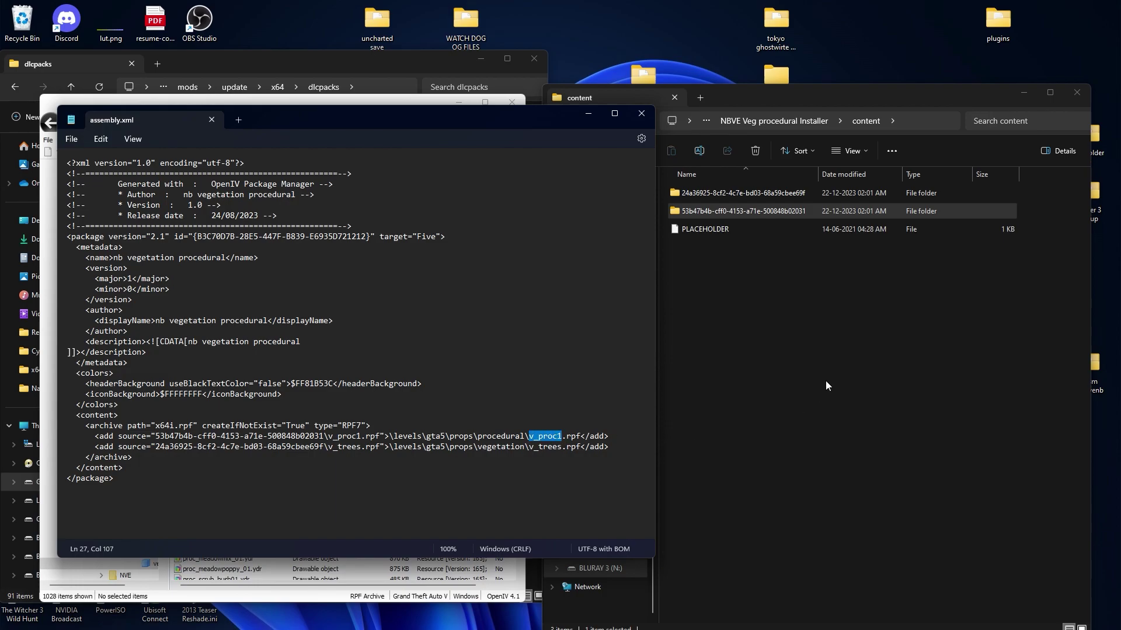
left_click(796, 213)
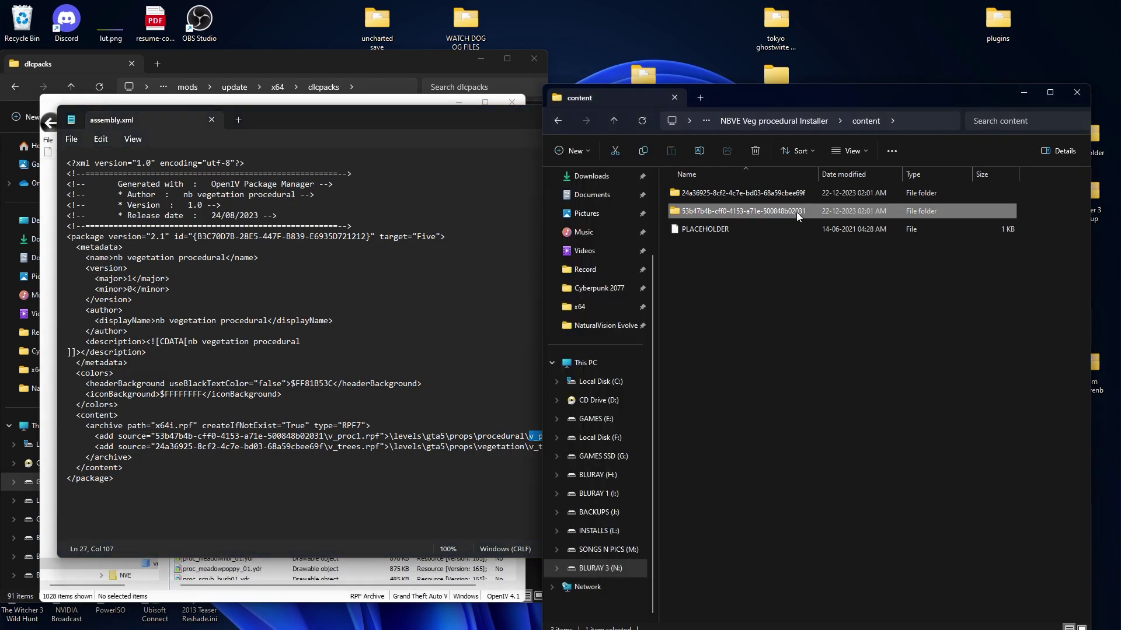
key("F2")
type("v_proc1")
key("Return")
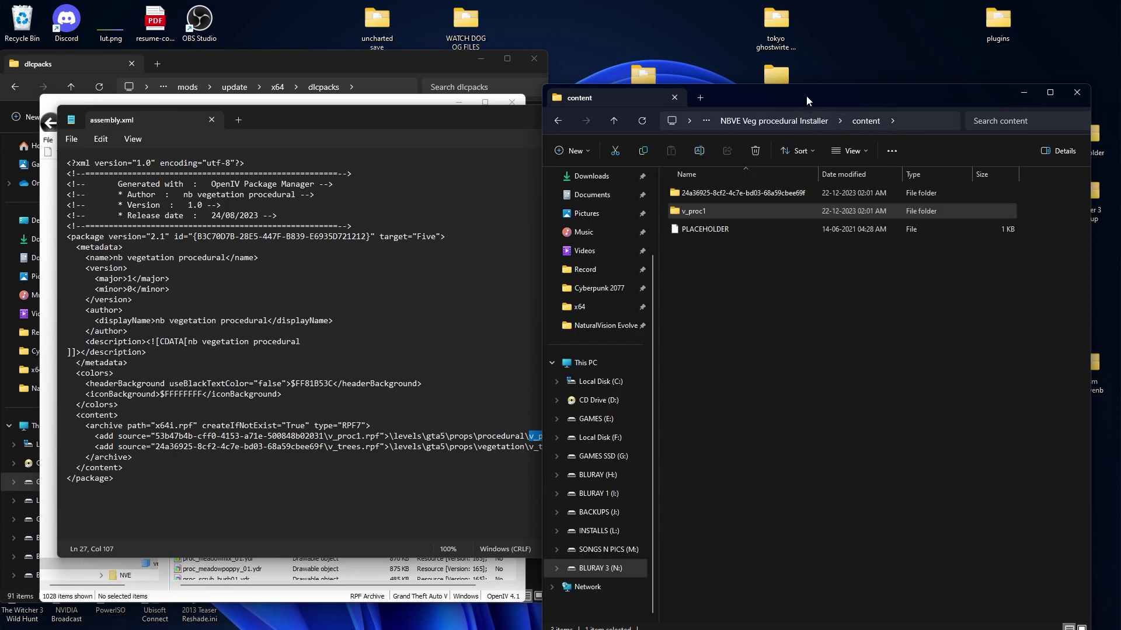
Step: Rename the 24a36925-8cf2-4c7e-bd03-68a59cbee69f folder as v_trees, using the archive name copied from assembly.xml
left_click_drag(806, 96, 837, 91)
left_click(788, 258)
left_click(529, 453)
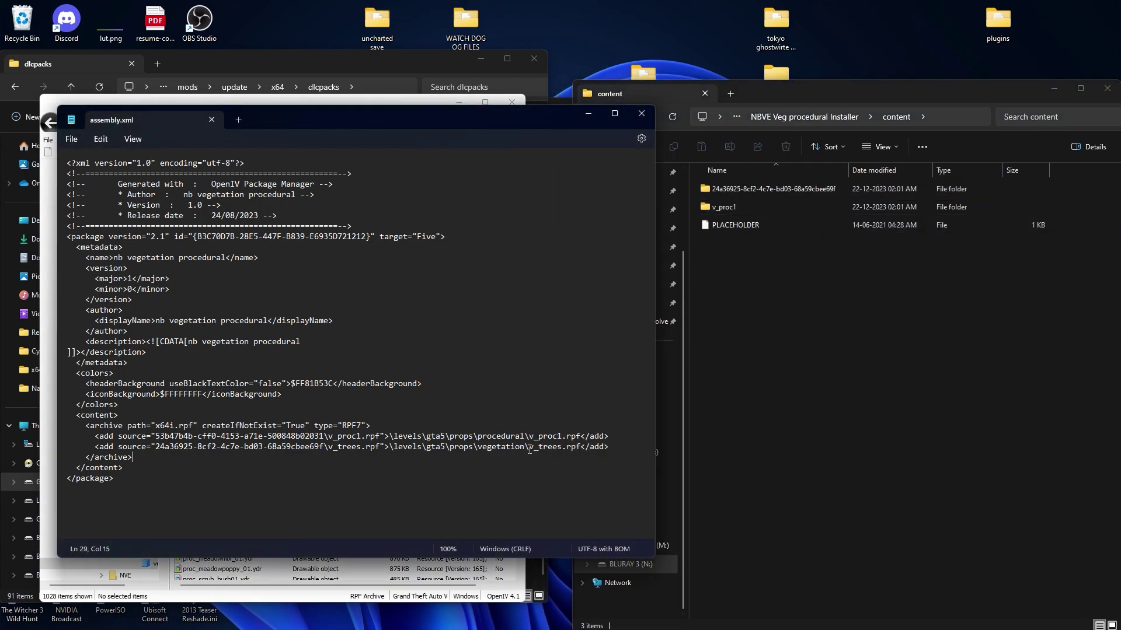
left_click(805, 190)
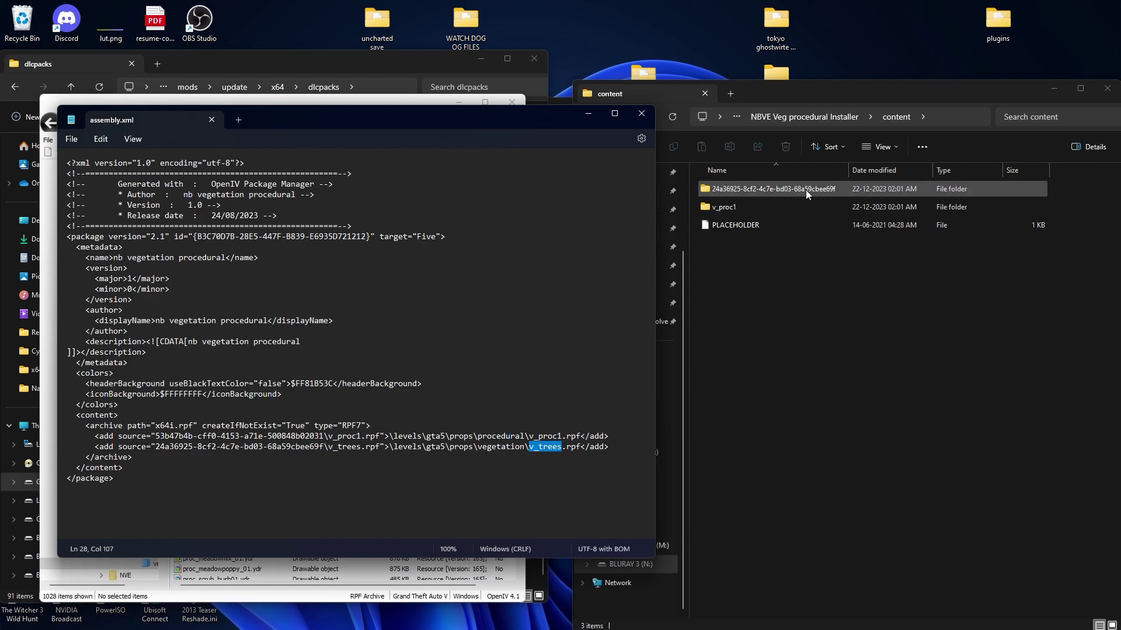
key("F2")
type("v_trees")
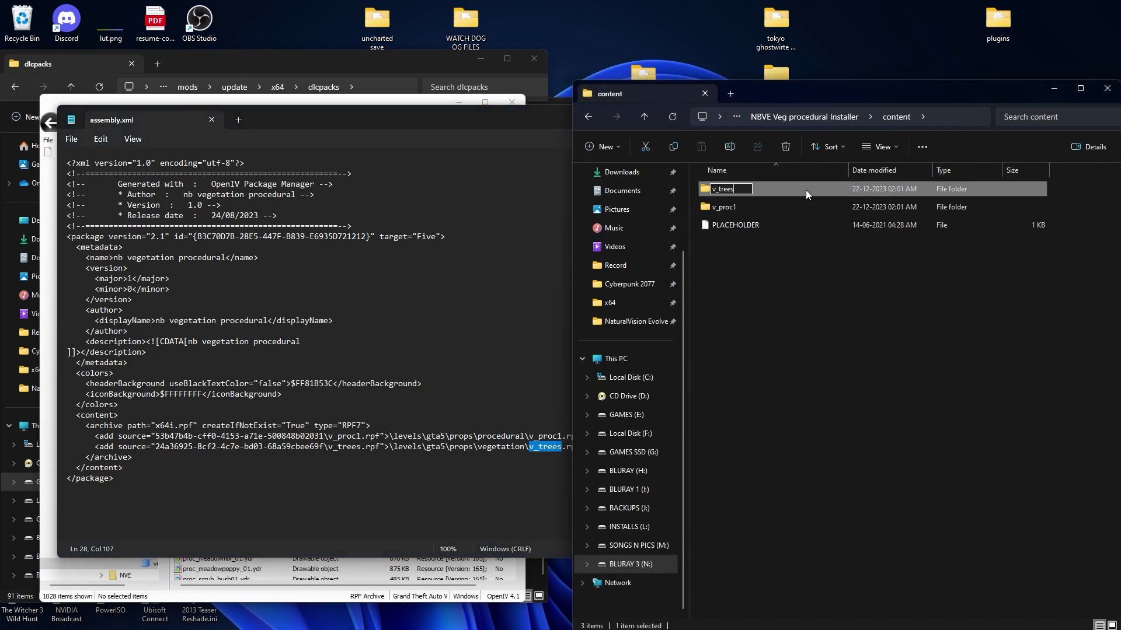
key("Return")
Step: Open v_proc1.rpf from the installer's content\v_proc1 folder in OpenIV, using the folder path copied from File Explorer
double_click(748, 190)
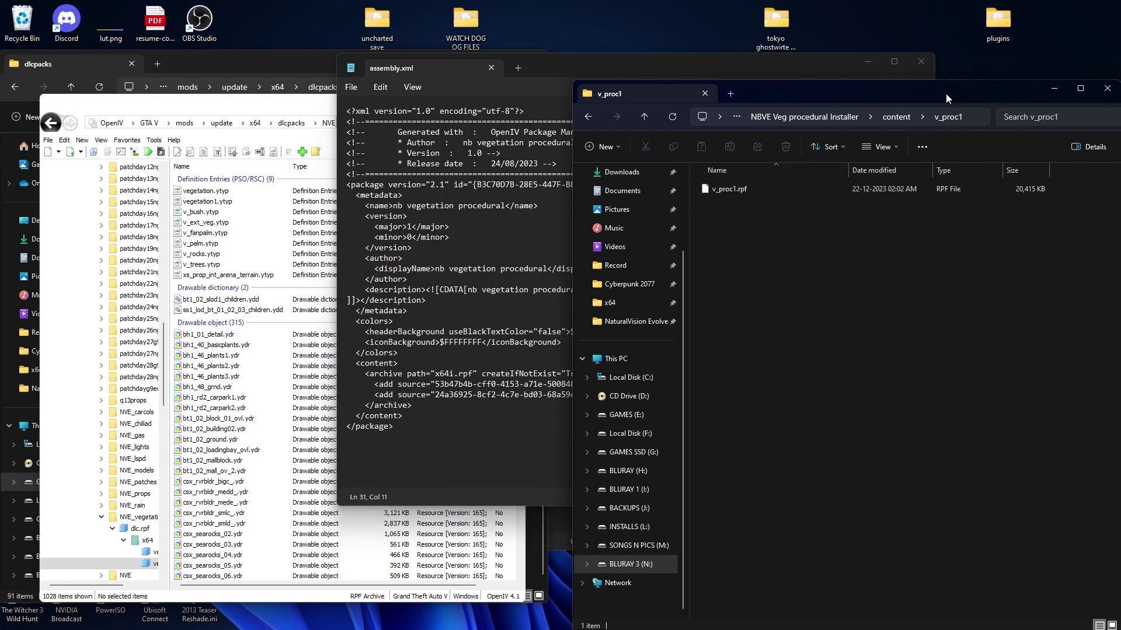
left_click_drag(946, 94, 915, 94)
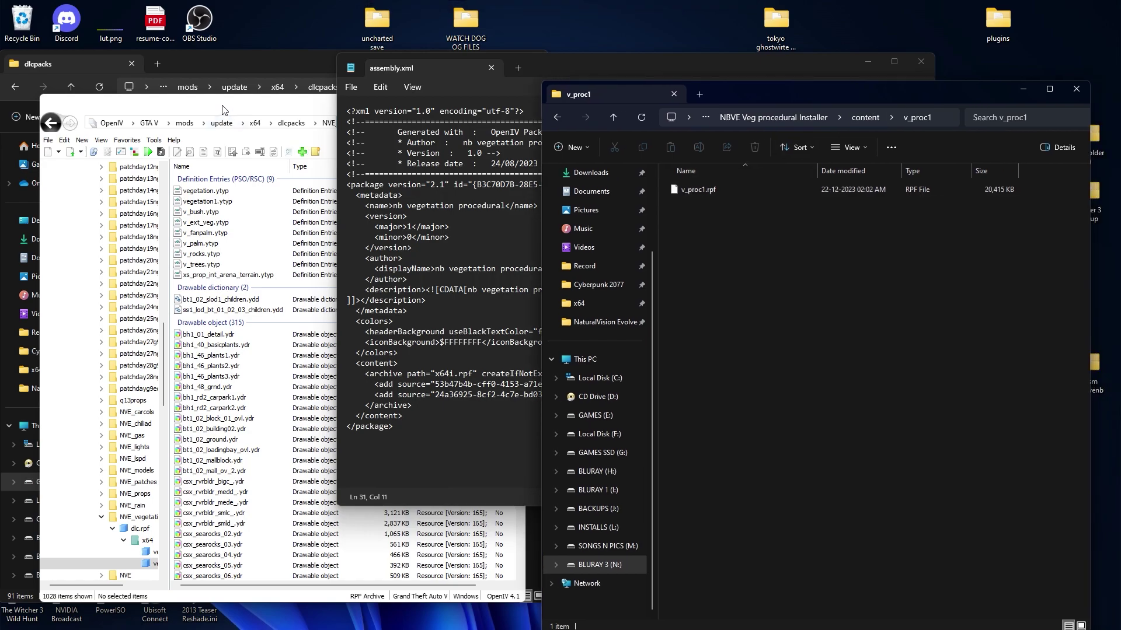
left_click_drag(98, 109, 108, 110)
left_click(57, 141)
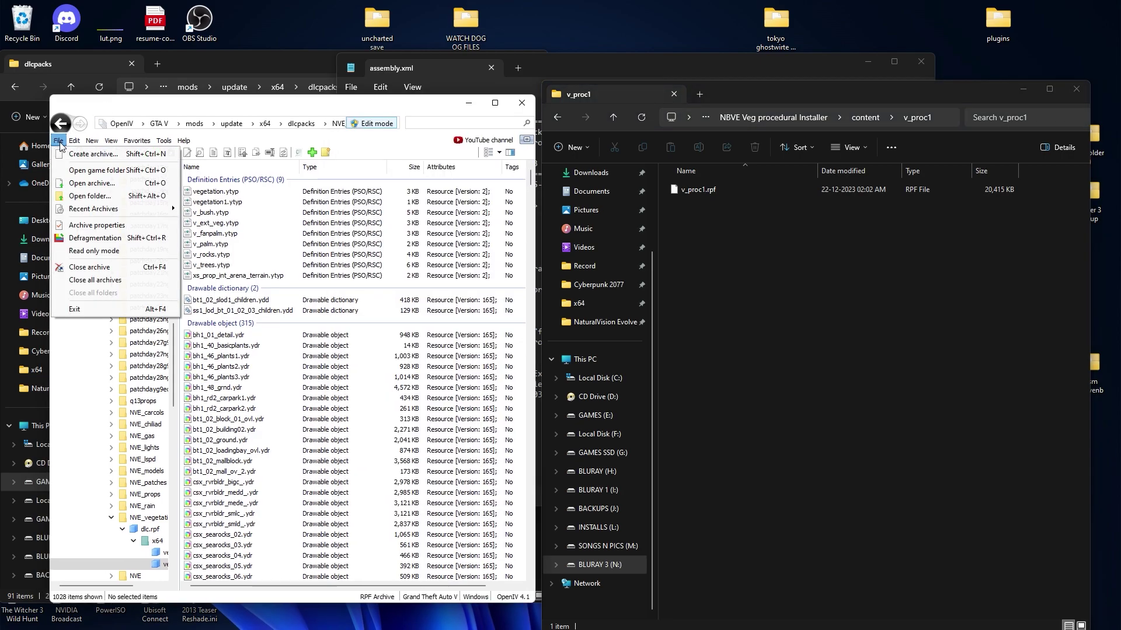
left_click(86, 184)
left_click(1005, 228)
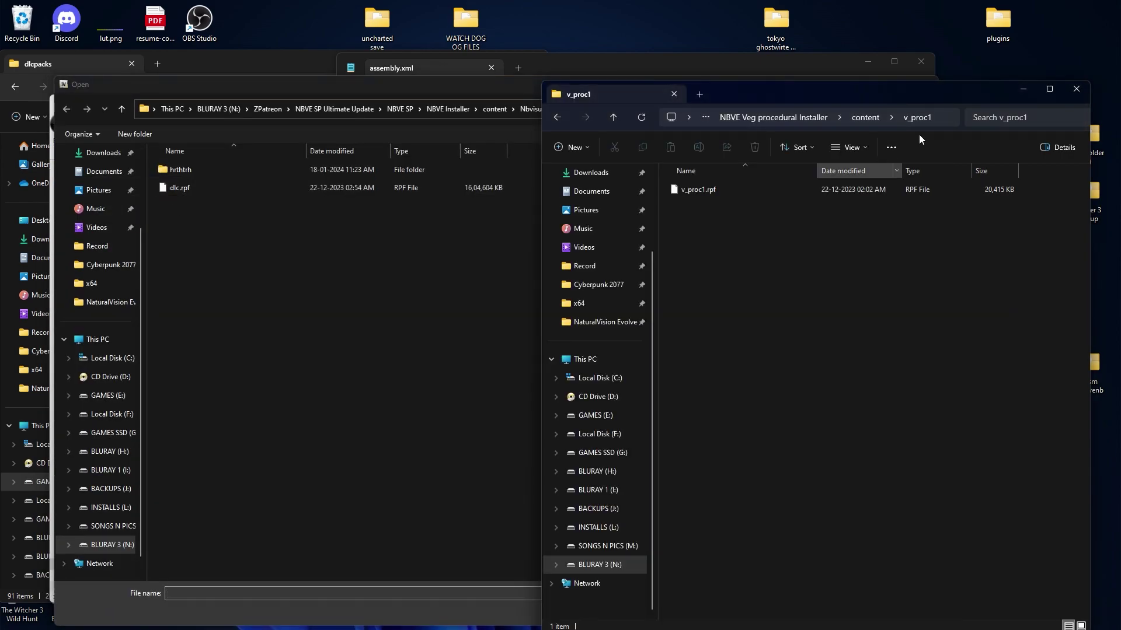
left_click(944, 119)
key("ctrl+c")
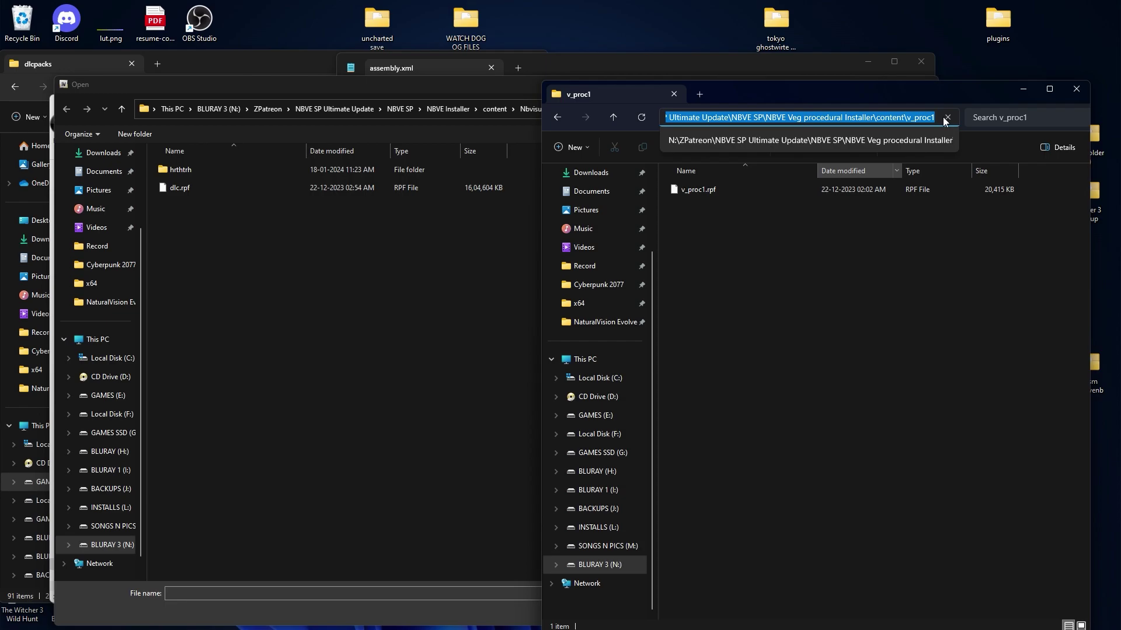
left_click(419, 90)
left_click(604, 108)
key("ctrl+v")
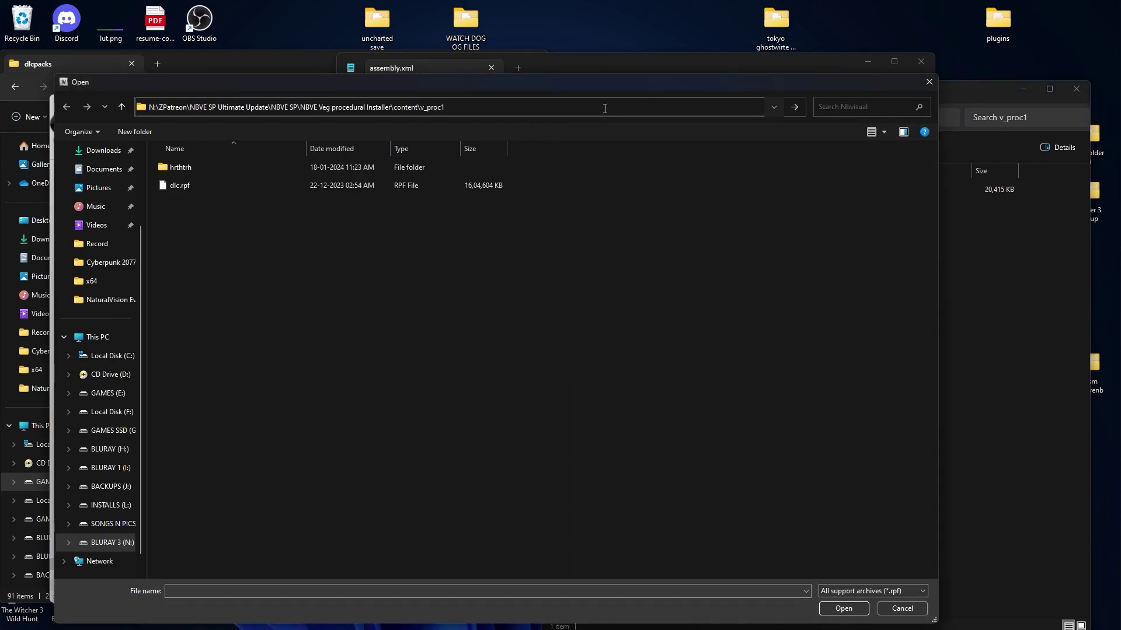
key("Return")
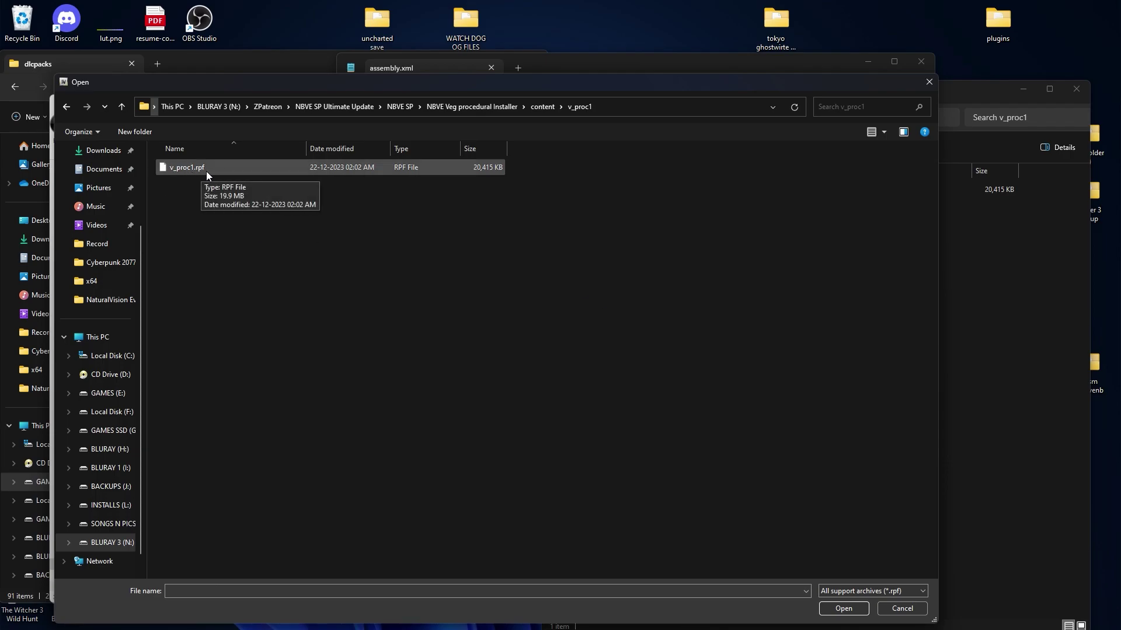
double_click(243, 171)
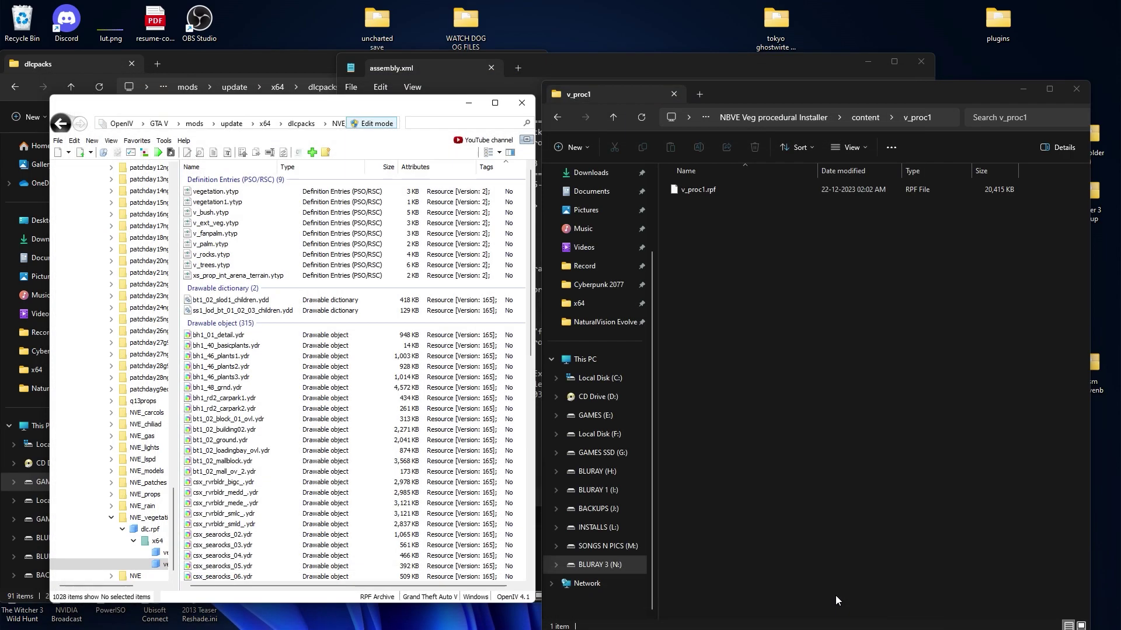
Step: Create a folder named htrfhtrht inside the v_proc1 folder and open it beside OpenIV
left_click(253, 291)
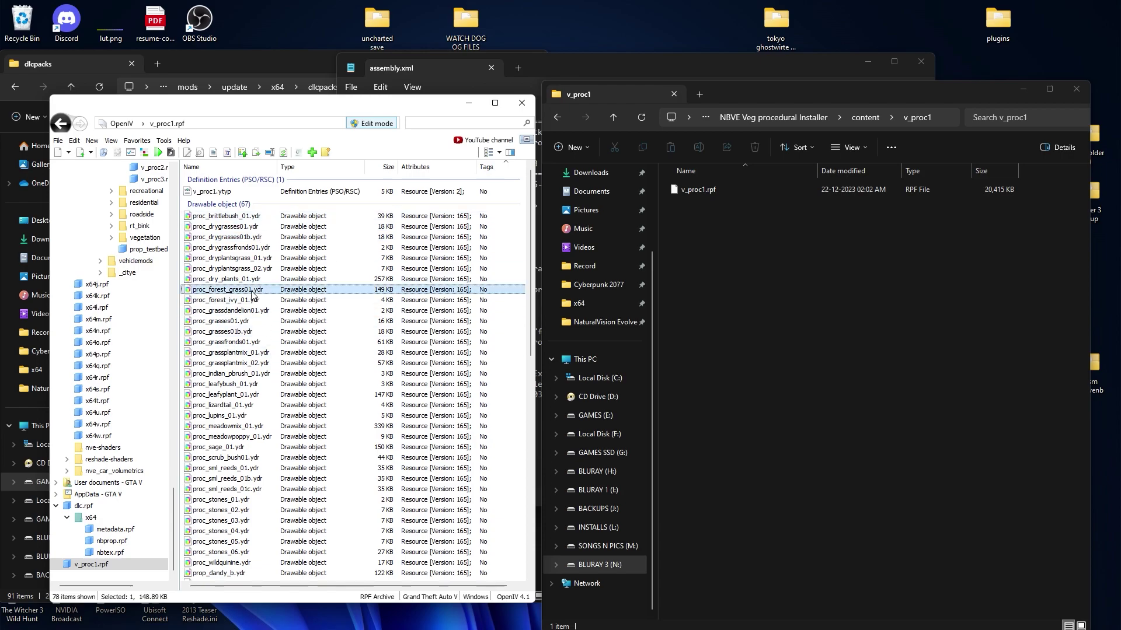
right_click(724, 255)
mouse_move(803, 347)
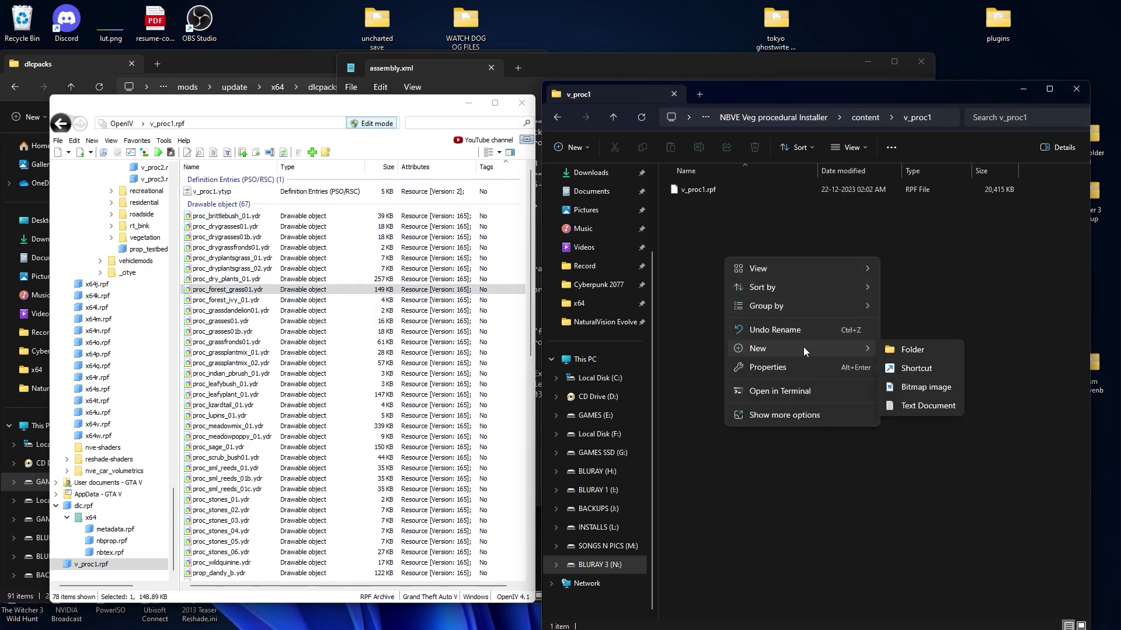
left_click(916, 353)
type("t")
key("Return")
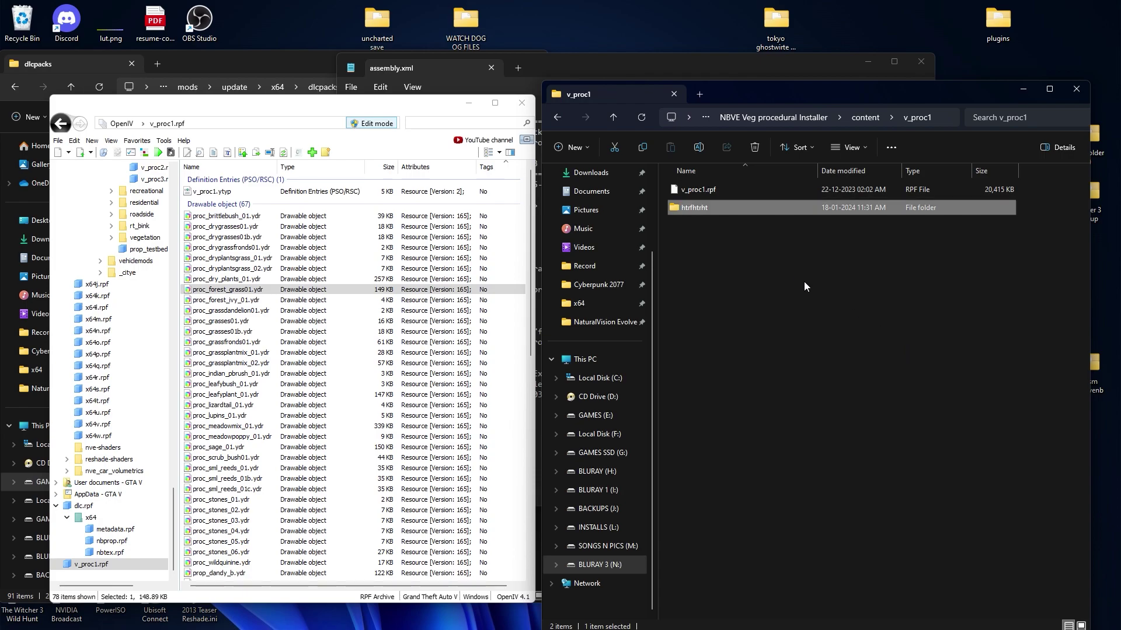
double_click(736, 212)
Step: Extract all files from v_proc1.rpf into the htrfhtrht folder
left_click(222, 228)
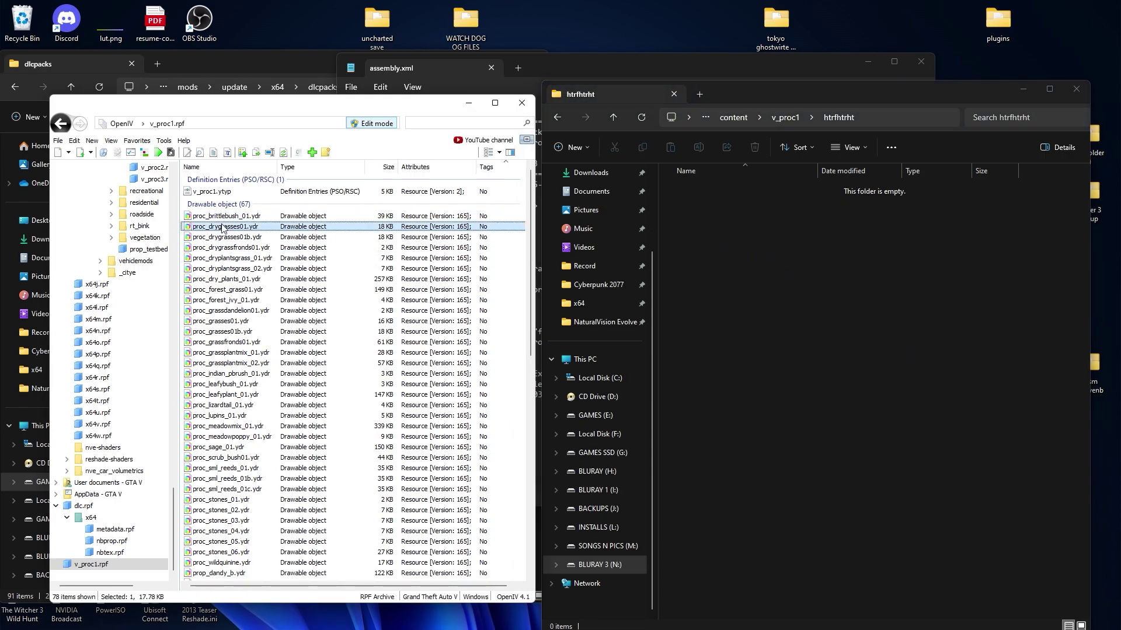
key("ctrl+a")
left_click_drag(822, 297, 820, 295)
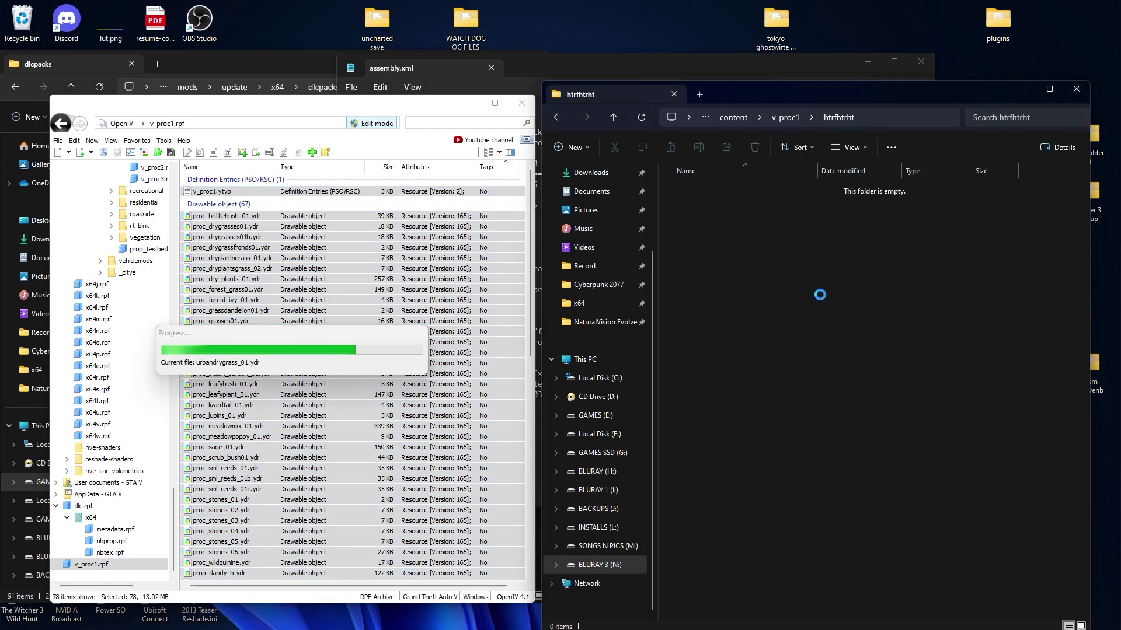
Step: Leave v_proc1.rpf in OpenIV and open the NVE vegetation pack folder in mods\update\x64\dlcpacks
left_click(59, 141)
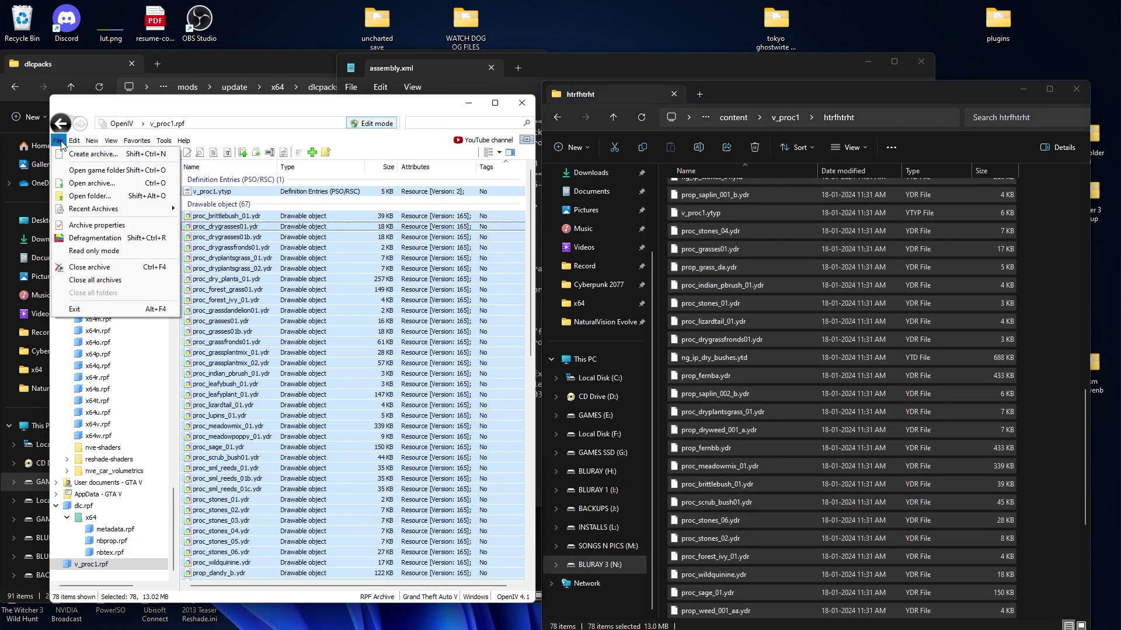
left_click(116, 280)
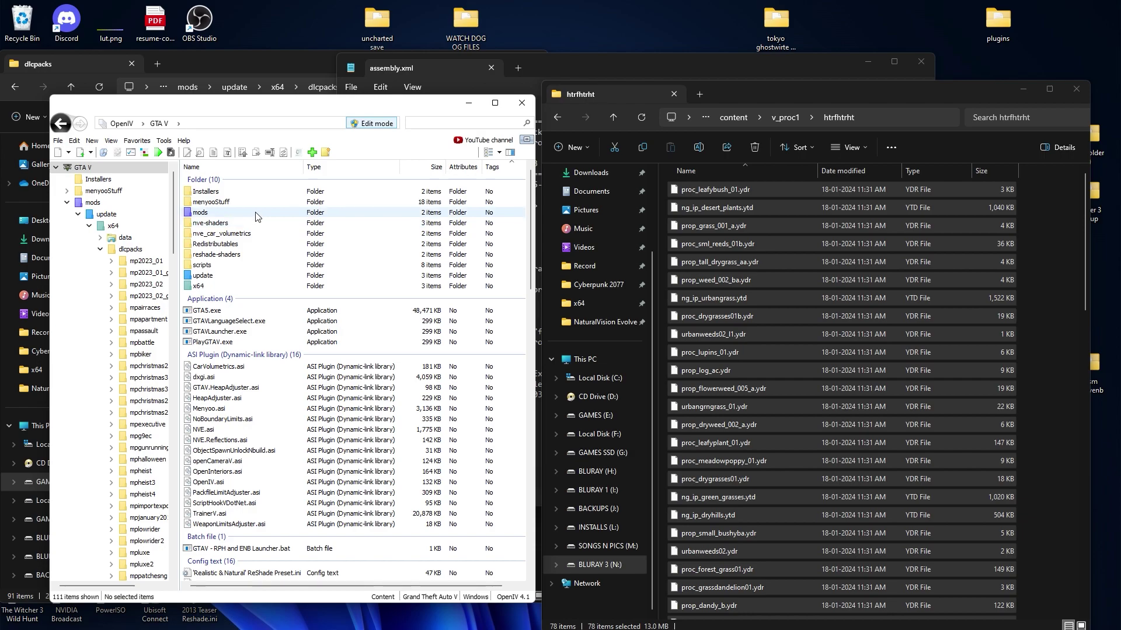
double_click(256, 212)
double_click(256, 192)
double_click(251, 192)
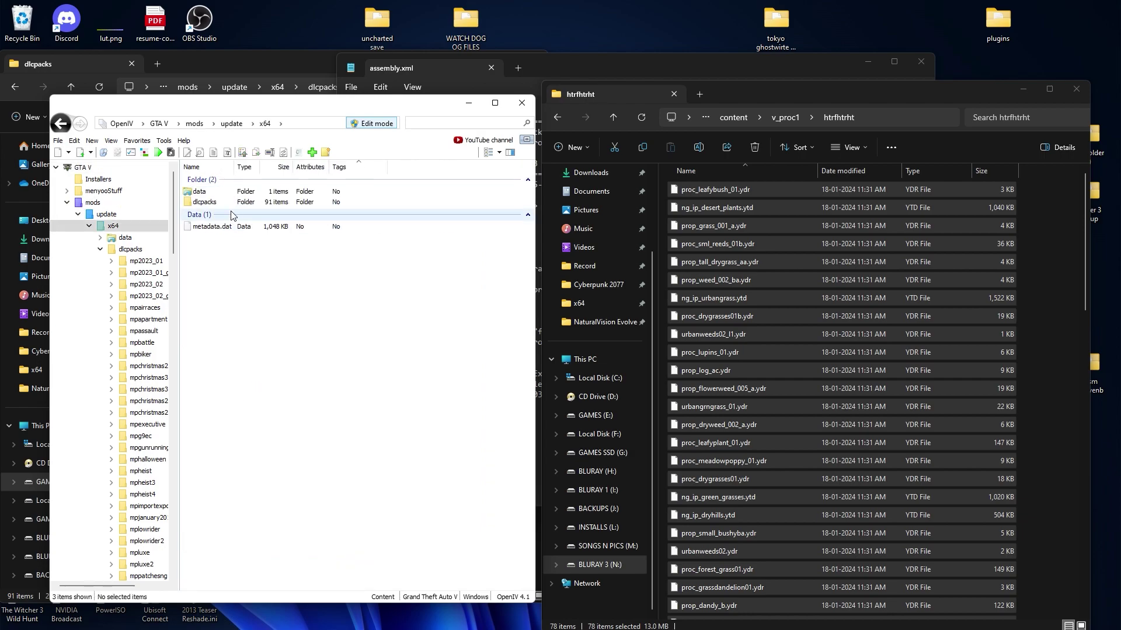
double_click(251, 202)
scroll(323, 330, "down", 9)
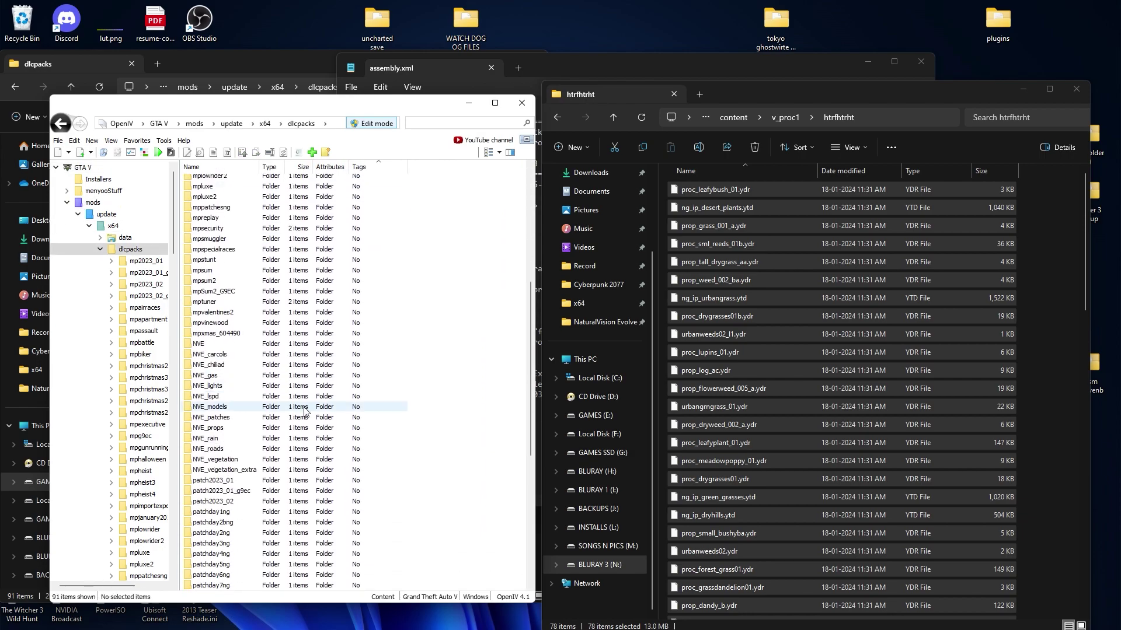
double_click(216, 430)
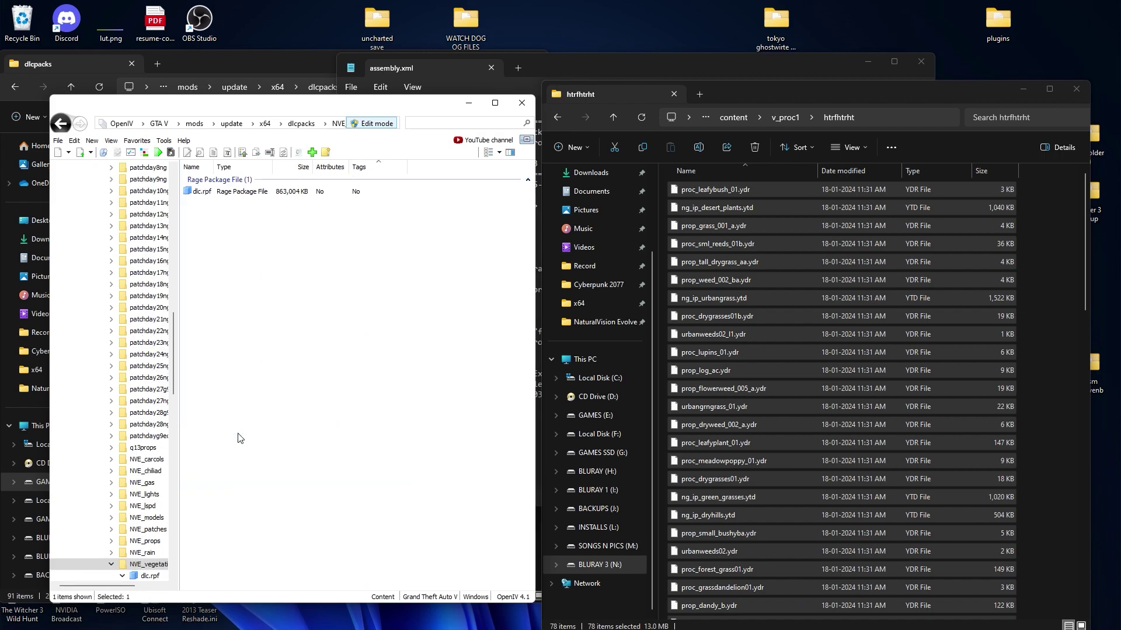
Step: Add all files from the htrfhtrht folder to the second archive in the vegetation pack's dlc.rpf\x64 folder
double_click(227, 195)
double_click(227, 196)
double_click(227, 201)
left_click_drag(233, 102, 219, 92)
left_click_drag(713, 202, 324, 423)
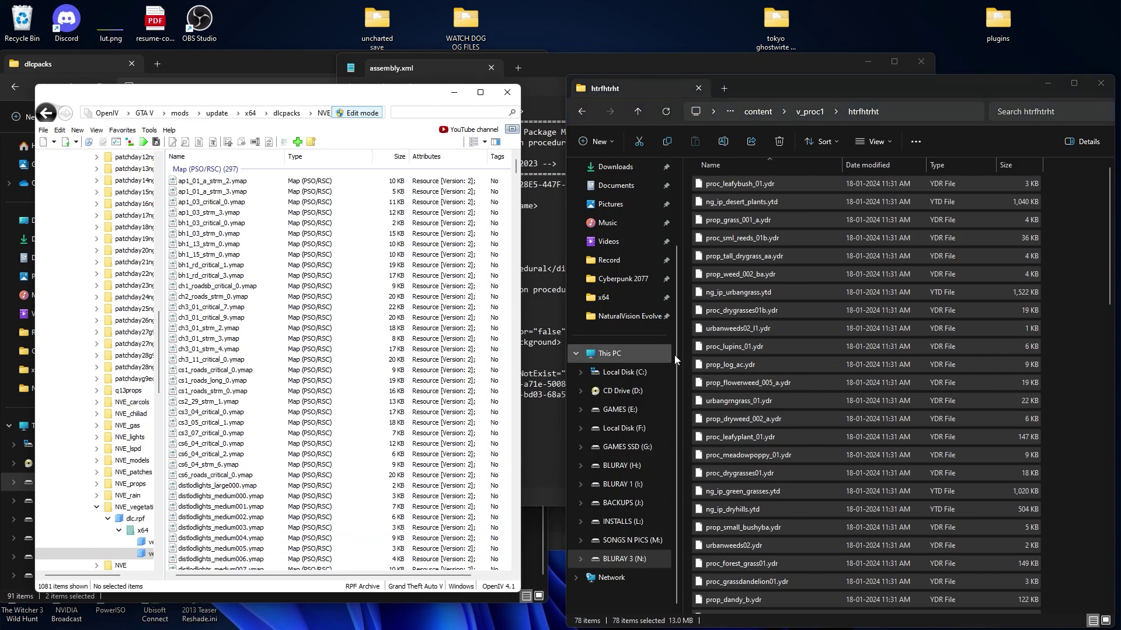
Step: Open the v_trees folder inside the NBVE Veg procedural Installer's content folder in File Explorer
left_click(797, 320)
key("alt+Left")
key("alt+Left")
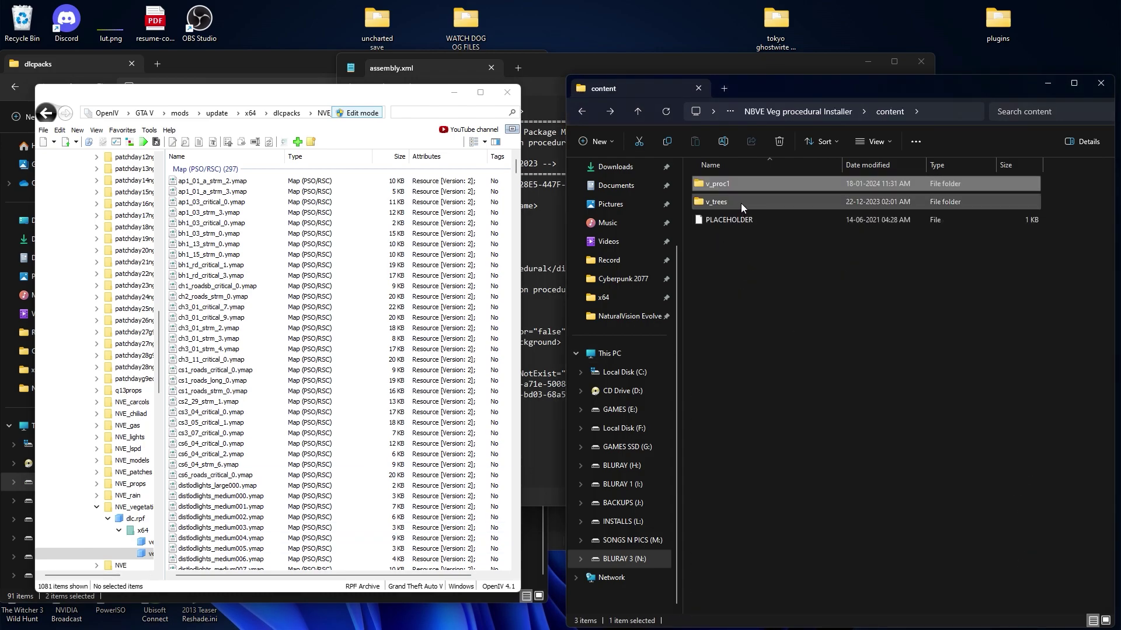
double_click(752, 205)
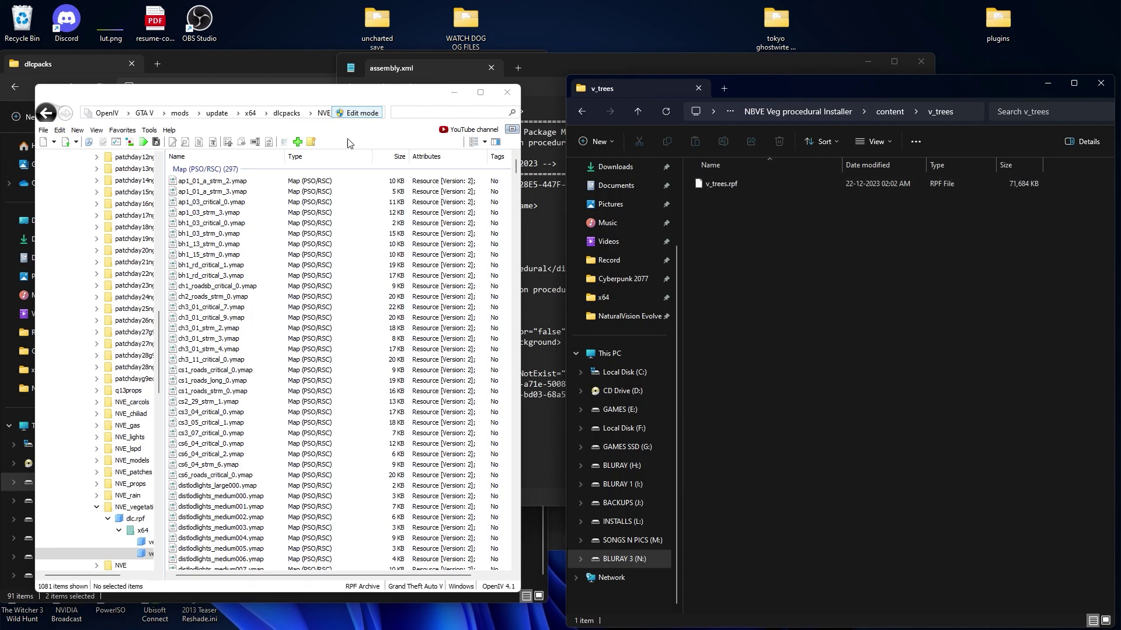
Step: Open v_trees.rpf from the installer's content\v_trees folder in OpenIV, using the folder path copied from File Explorer
left_click(143, 115)
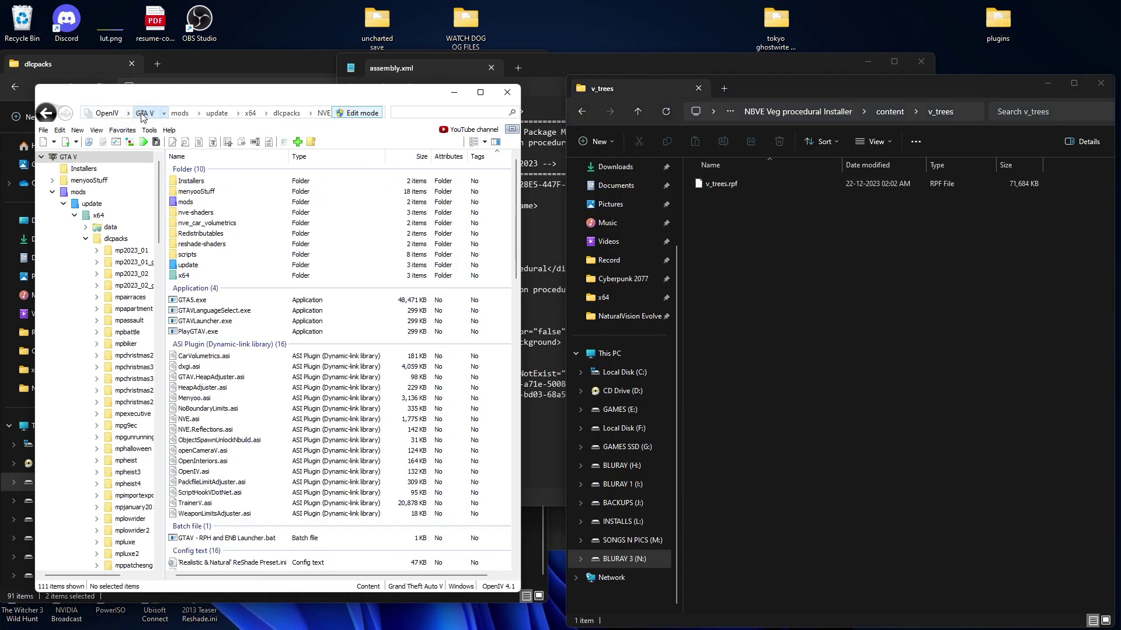
left_click(45, 131)
left_click(71, 173)
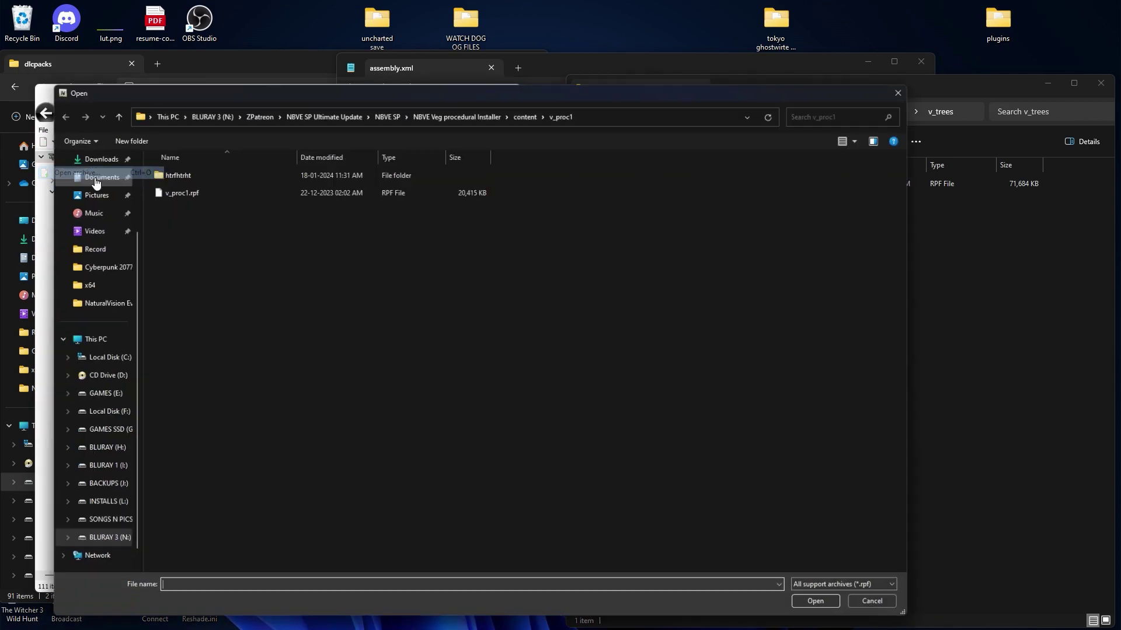
left_click(1077, 272)
left_click(961, 112)
key("ctrl+c")
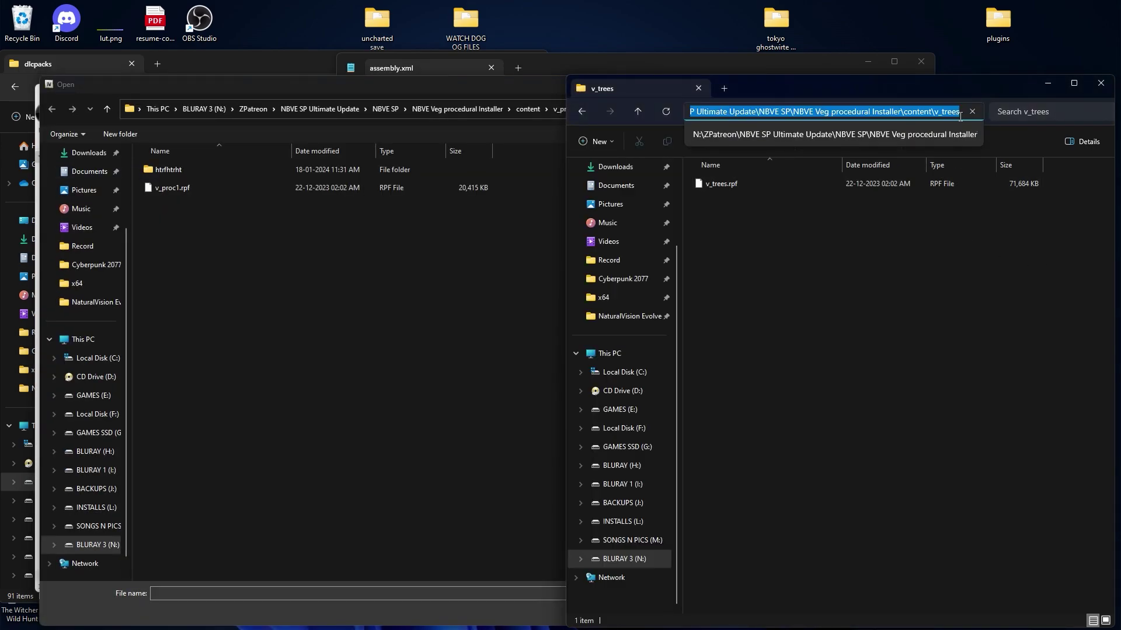
left_click(467, 166)
left_click(650, 111)
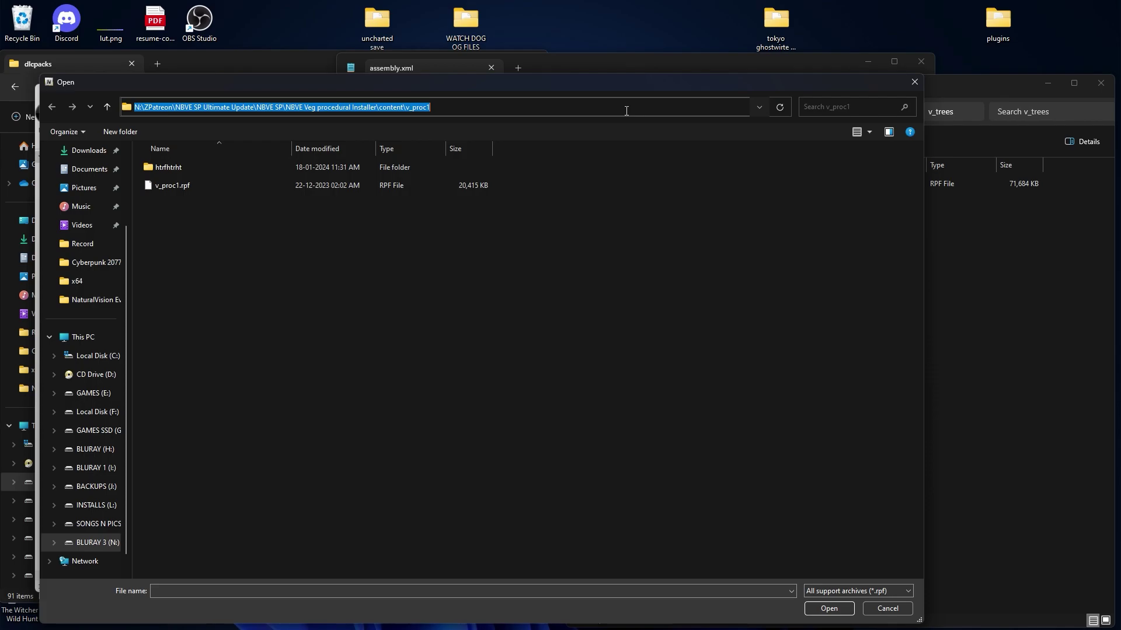
key("ctrl+v")
key("Return")
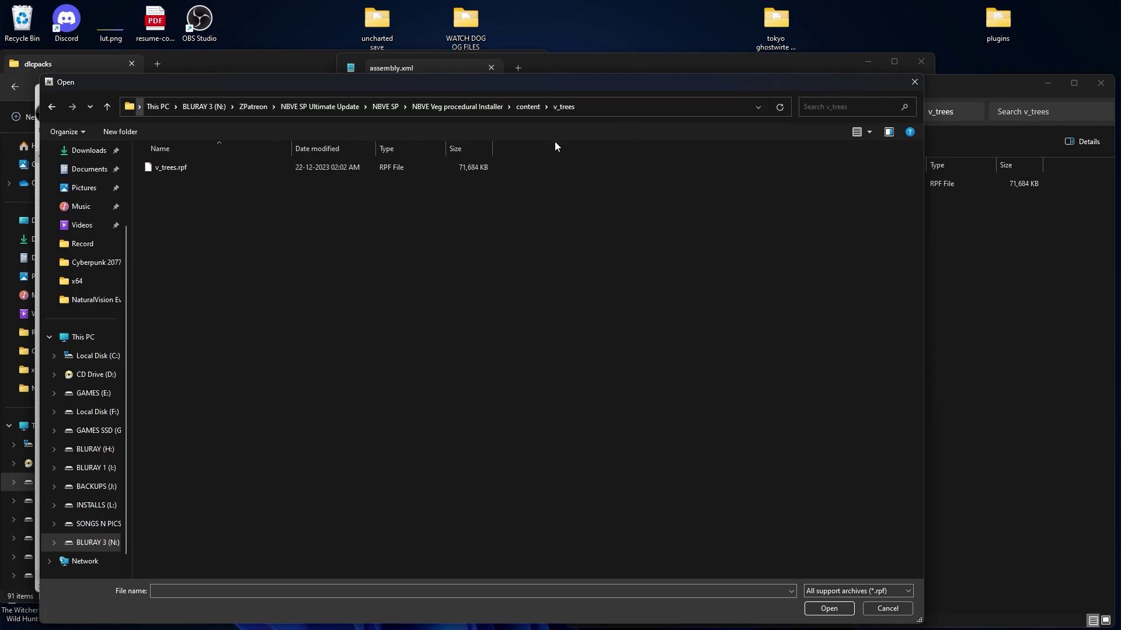
left_click(231, 171)
left_click(830, 608)
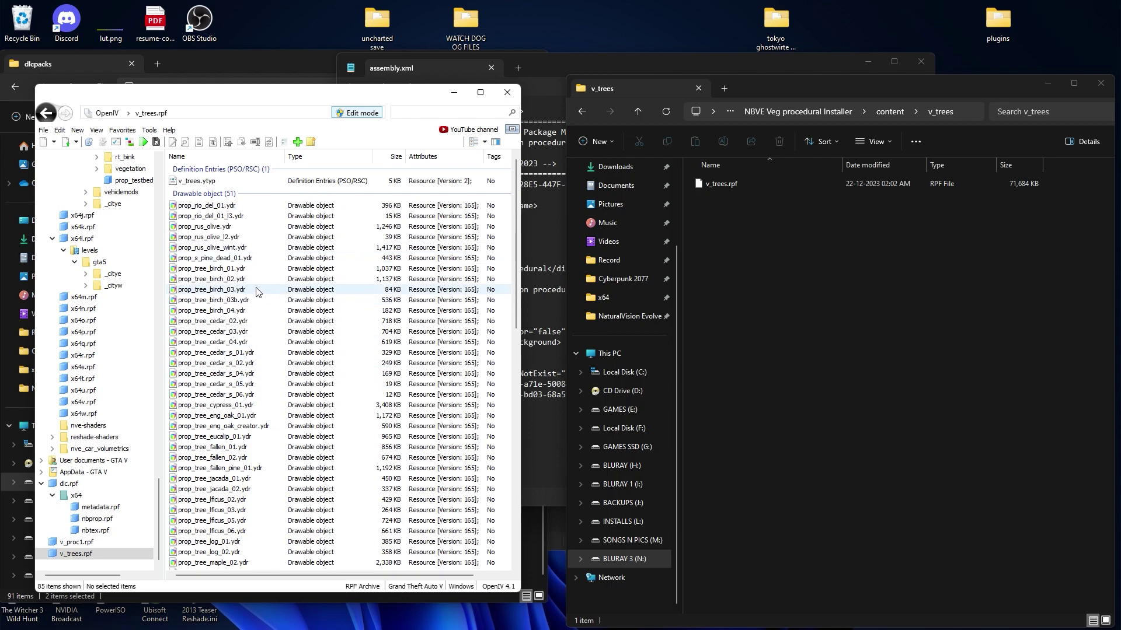
Step: Extract all files from v_trees.rpf into a new folder named hjtrhjtrj inside the v_trees folder
scroll(259, 329, "down", 3)
scroll(260, 330, "down", 10)
left_click(221, 264)
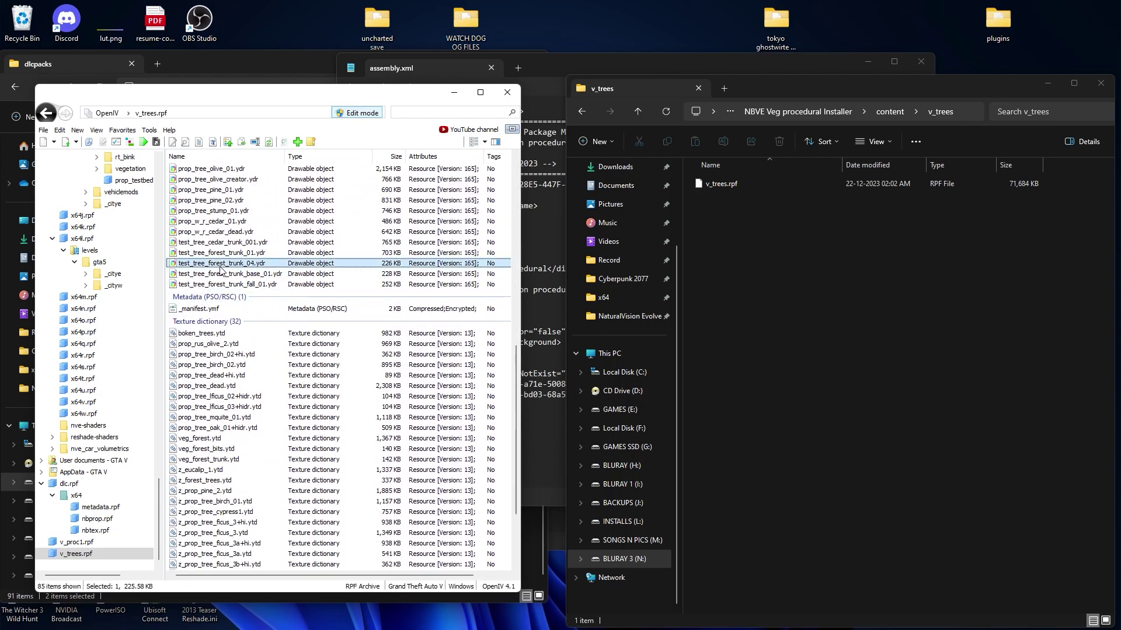
key("ctrl+a")
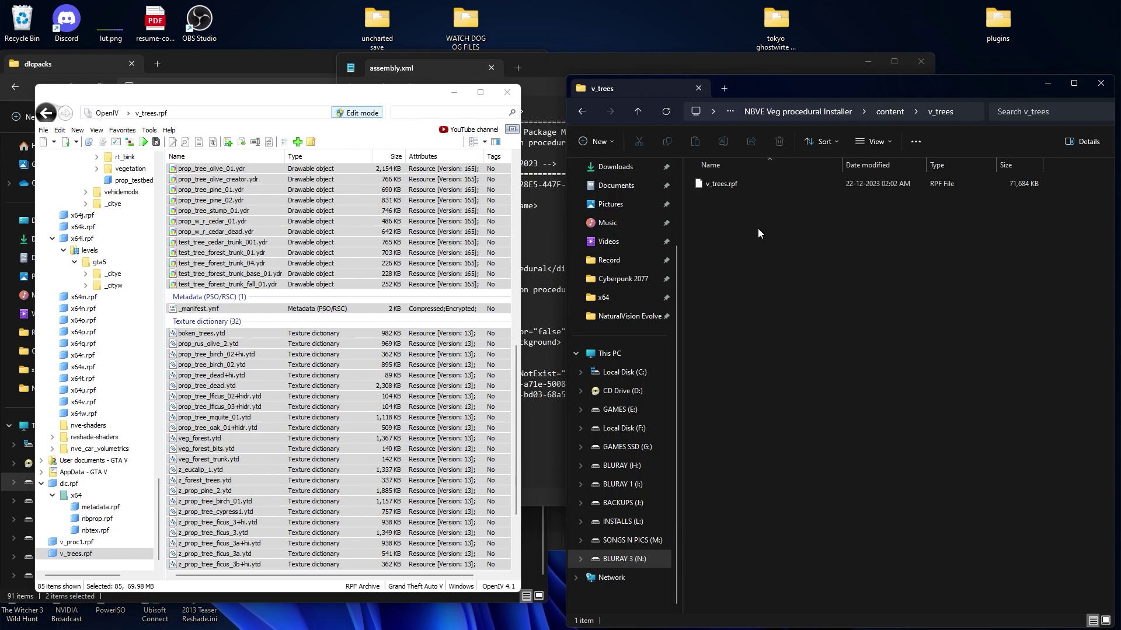
right_click(758, 229)
mouse_move(804, 321)
left_click(966, 326)
type("hjtrhjtrj")
key("Return")
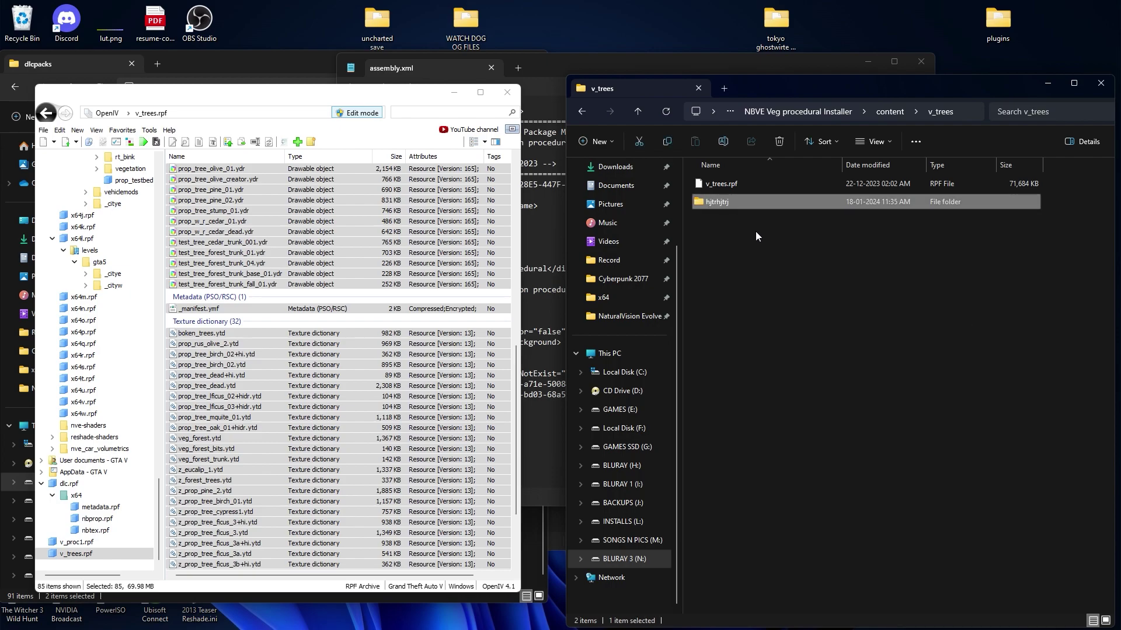
double_click(755, 207)
left_click_drag(270, 265, 807, 247)
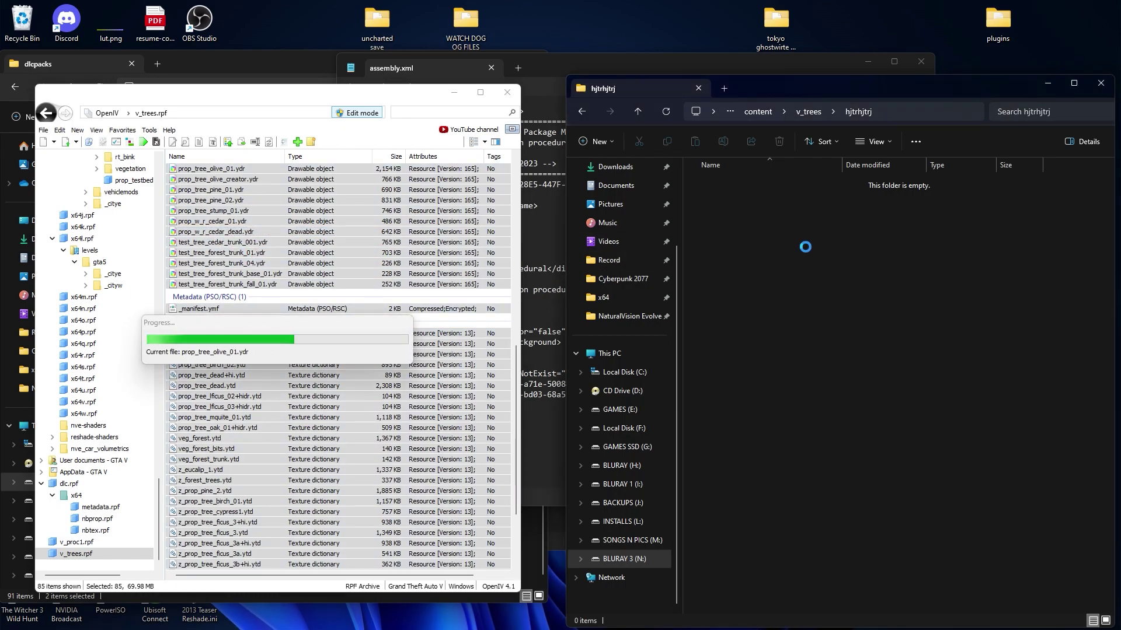
Step: Close v_trees.rpf and open the NVE vegetation pack folder in mods\update\x64\dlcpacks
left_click(43, 130)
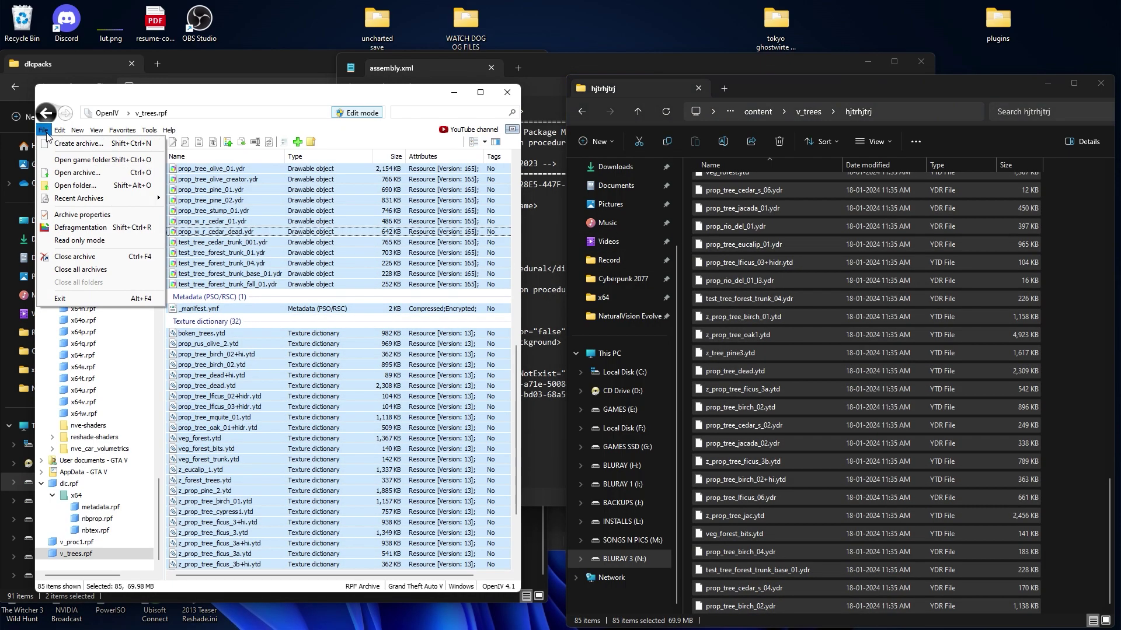
left_click(47, 258)
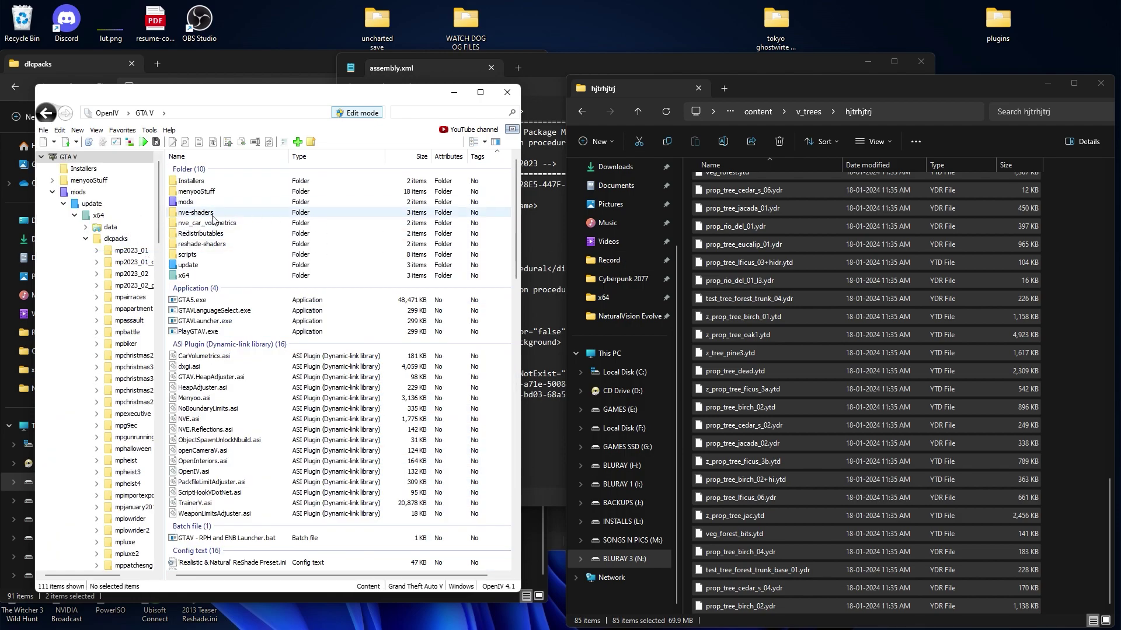
double_click(186, 202)
double_click(186, 181)
double_click(186, 181)
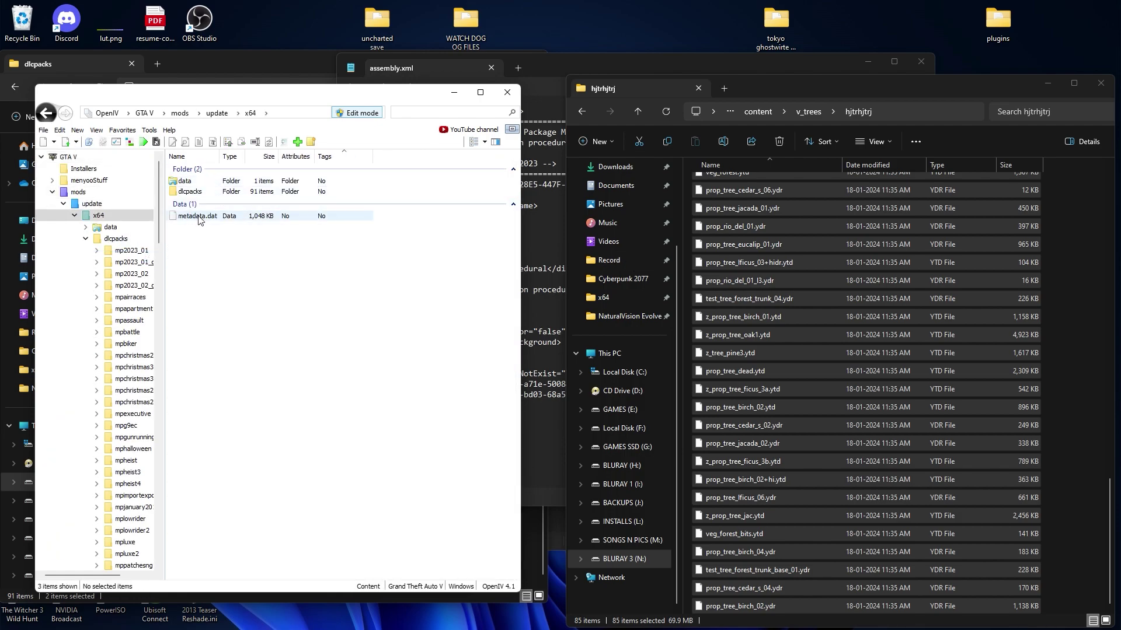
double_click(190, 191)
scroll(222, 362, "down", 10)
double_click(222, 426)
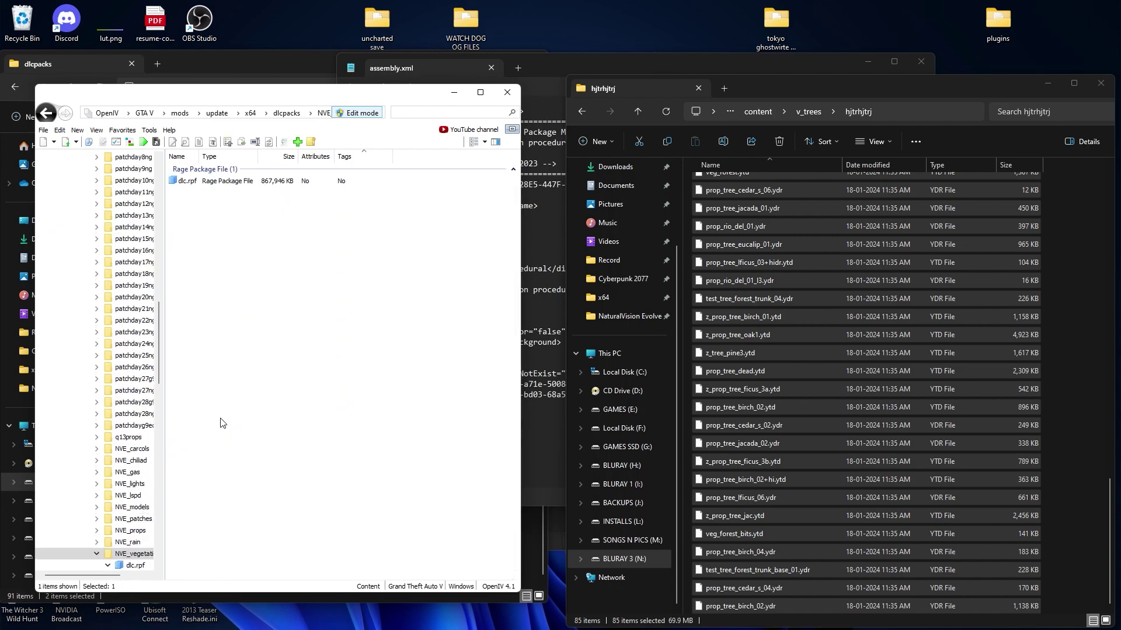
Step: Add all files from the hjtrhjtrj folder to the second archive in the vegetation pack's dlc.rpf\x64 folder
double_click(221, 182)
double_click(228, 182)
double_click(236, 192)
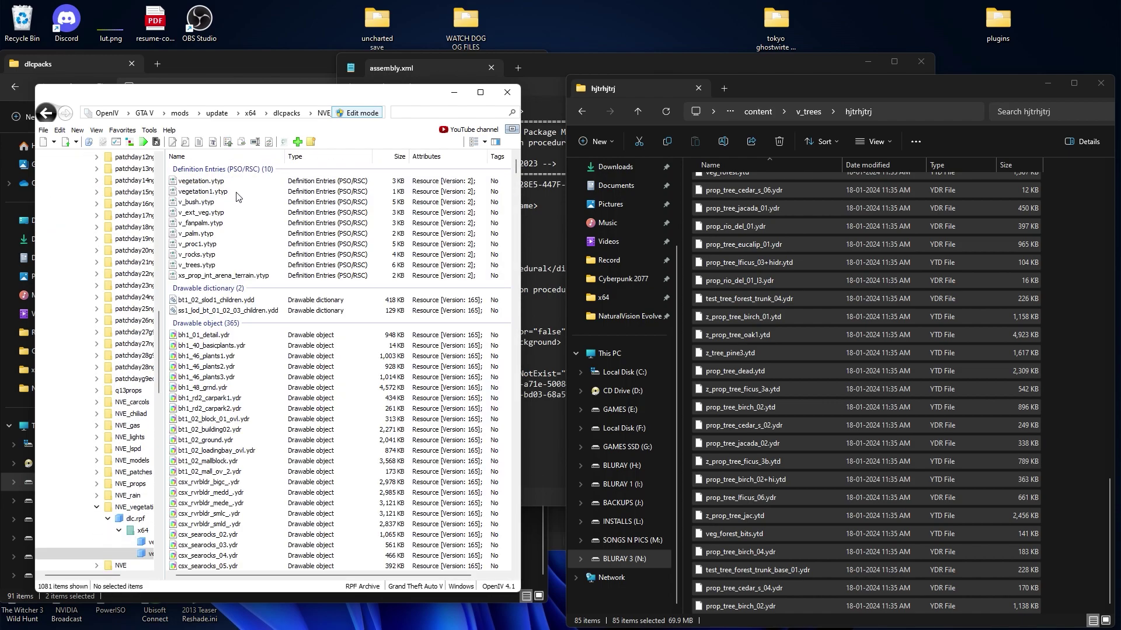
left_click_drag(717, 215, 371, 444)
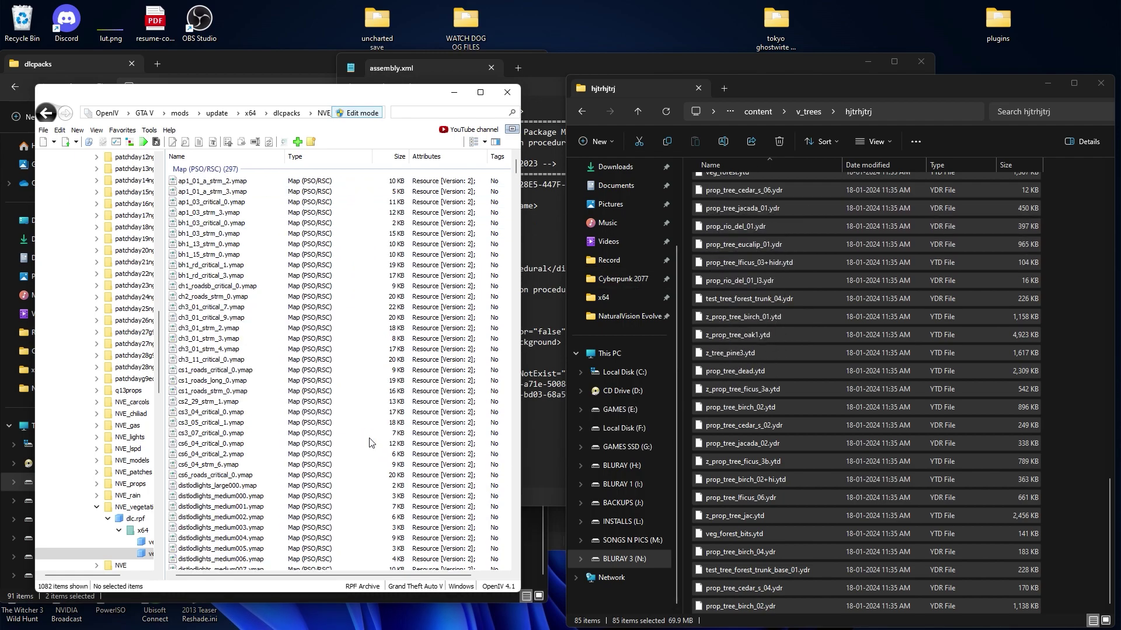
Step: Minimize OpenIV and go back to the NBVE Veg procedural Installer folder in File Explorer
left_click(453, 92)
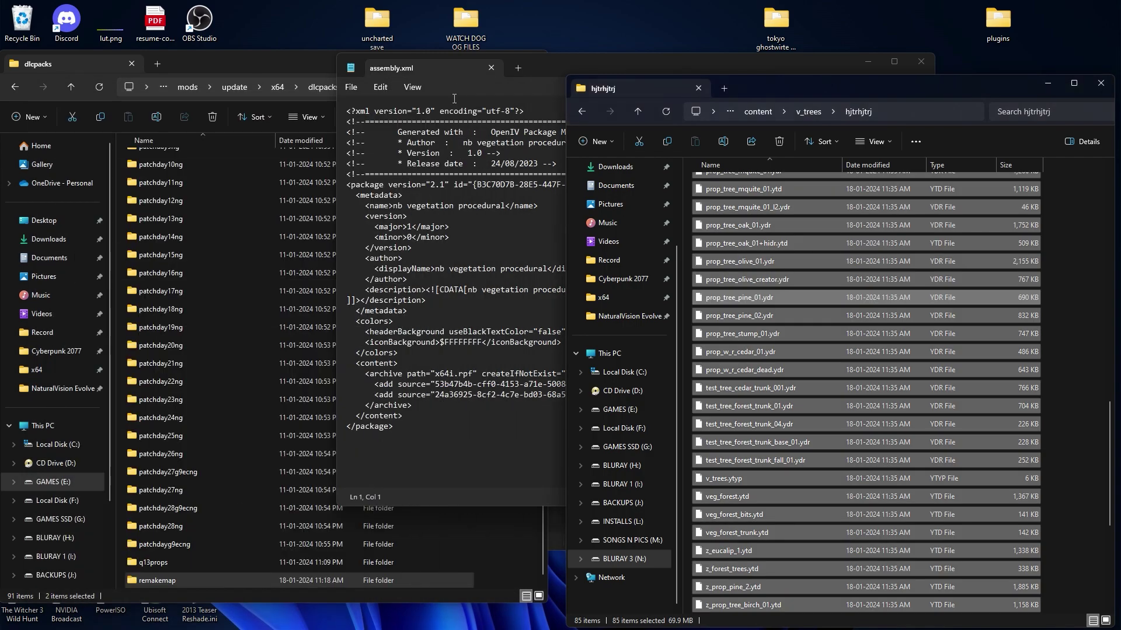
key("alt+Left")
key("alt+Left")
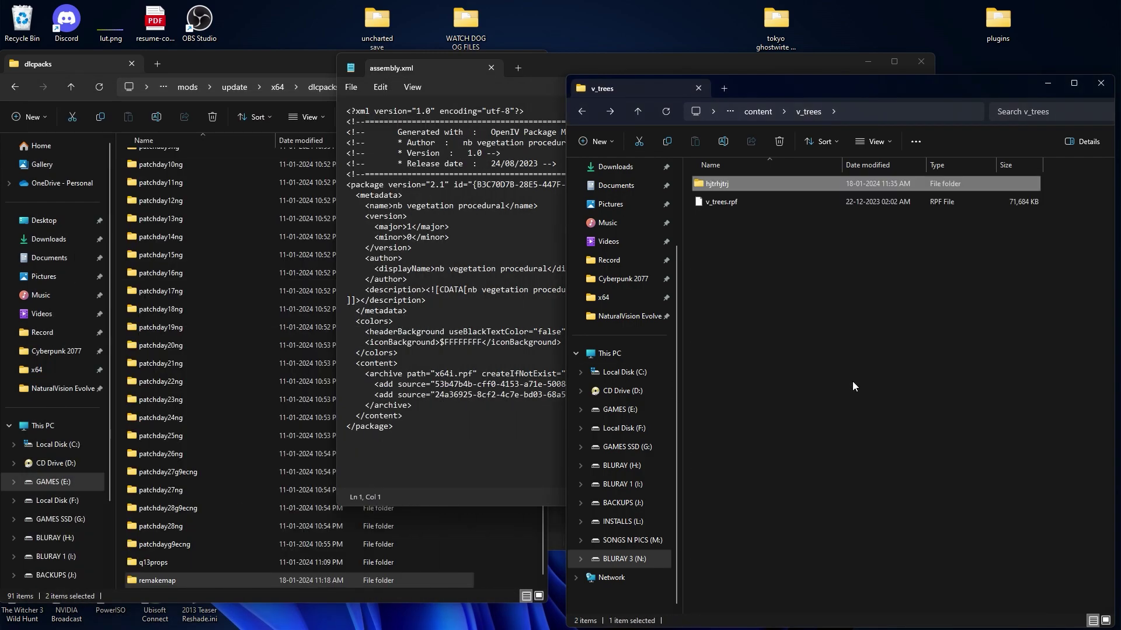
key("alt+Left")
key("alt+Left")
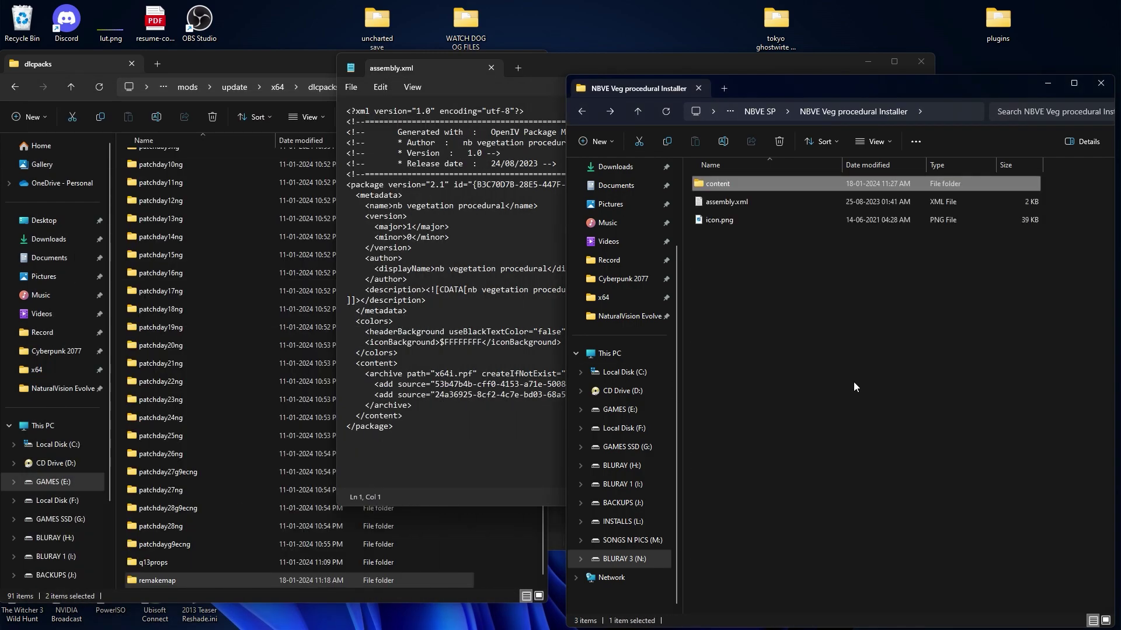
Step: Minimize the dlcpacks folder window and the Nbvisual Enhanced assembly.xml window
left_click(282, 66)
left_click(482, 61)
left_click(566, 66)
left_click(313, 110)
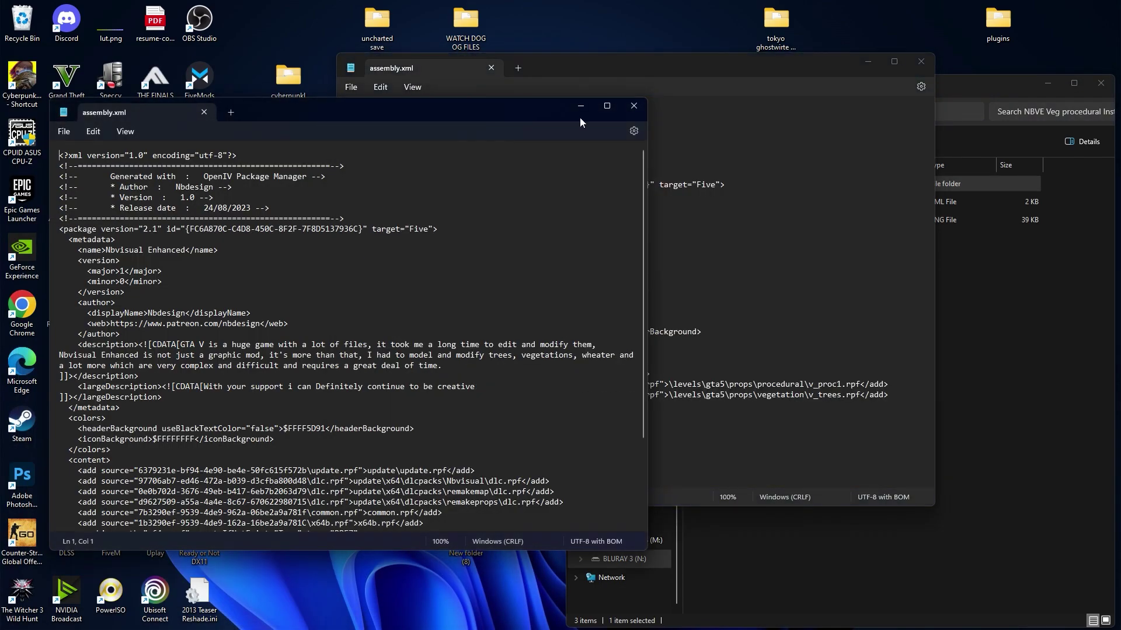
left_click(576, 108)
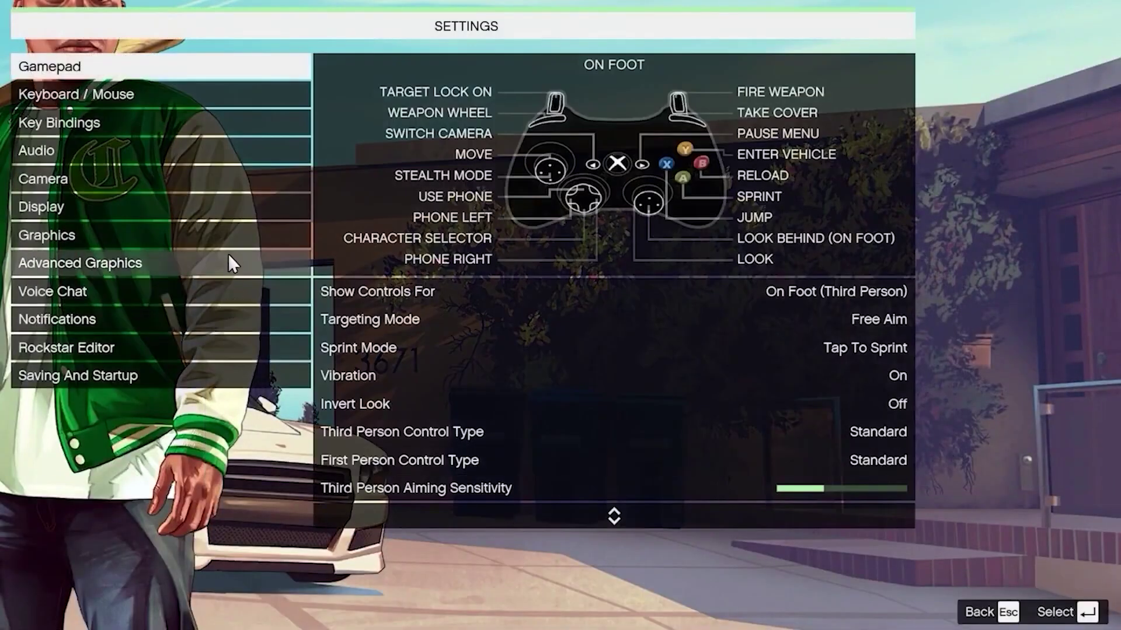
Step: In GTA V's graphics settings, turn FXAA and MSAA off, apply the changes and leave the settings
left_click(240, 241)
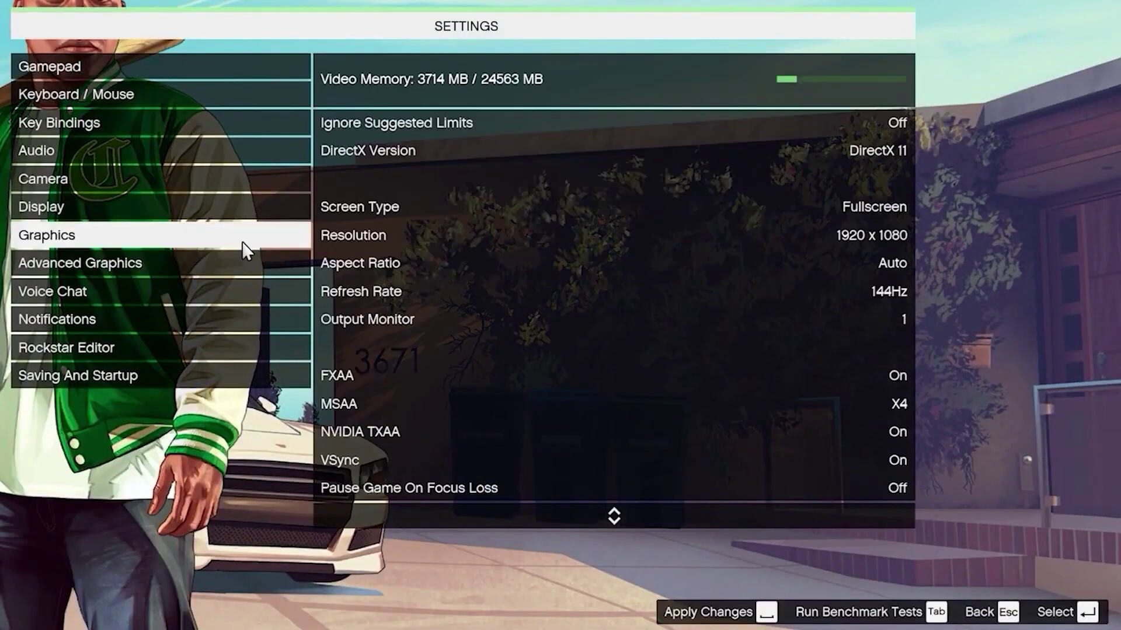
left_click(663, 380)
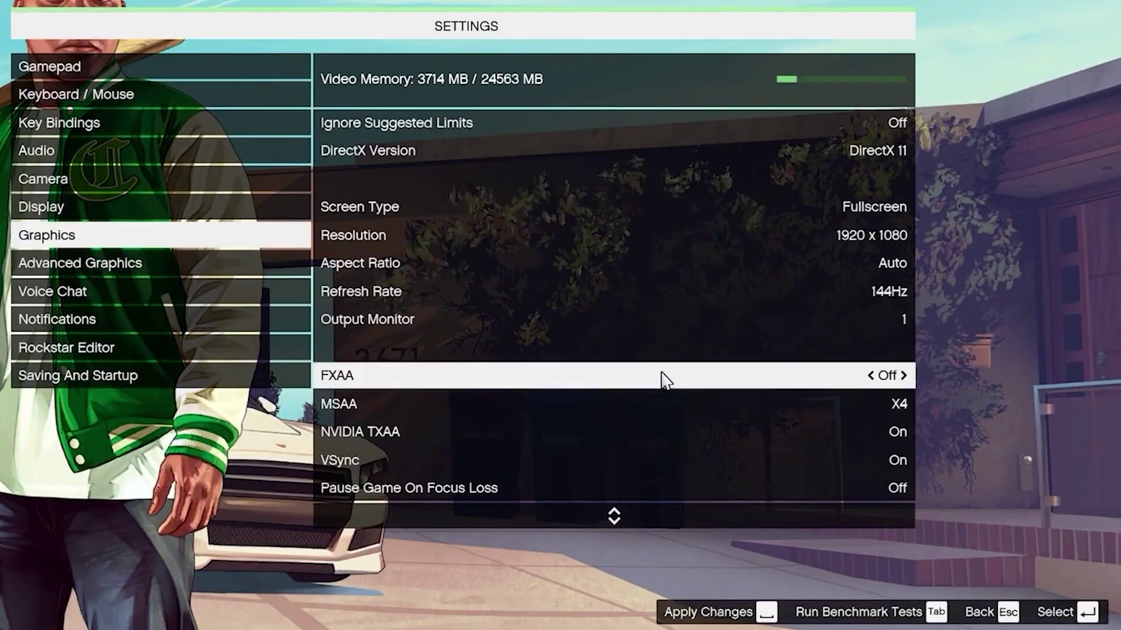
key("Down")
key("space")
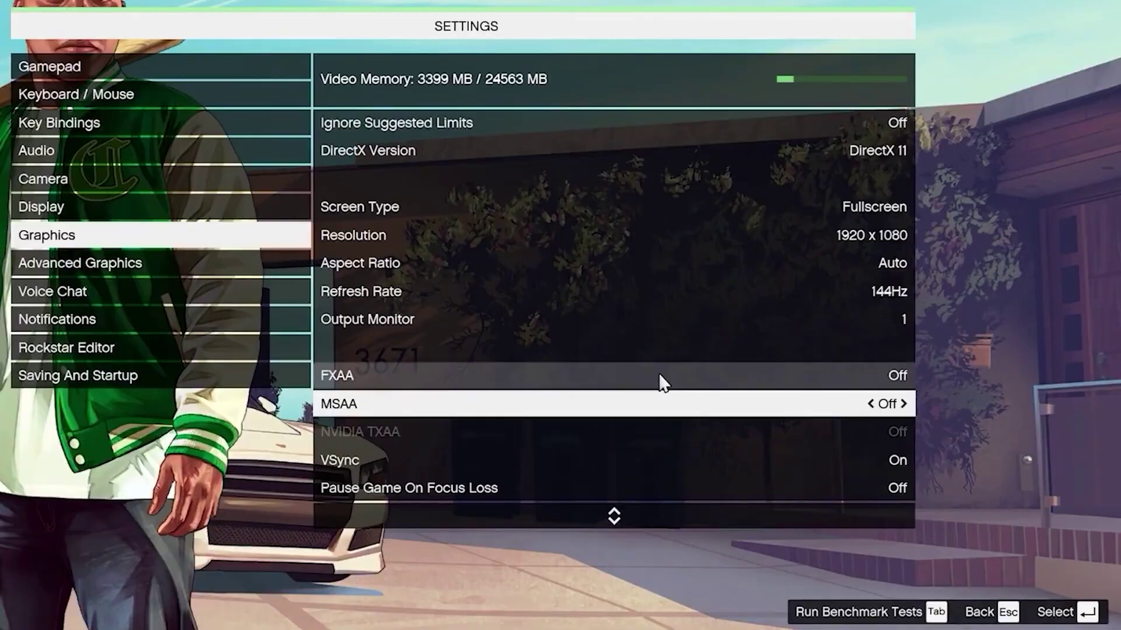
key("Escape")
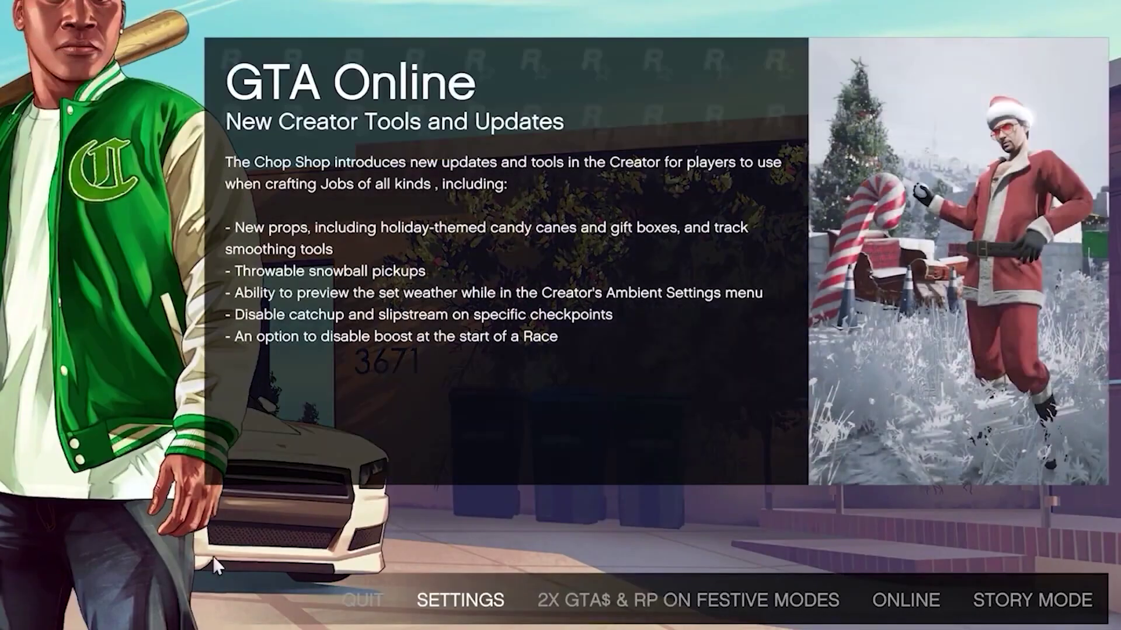
key("Escape")
key("Return")
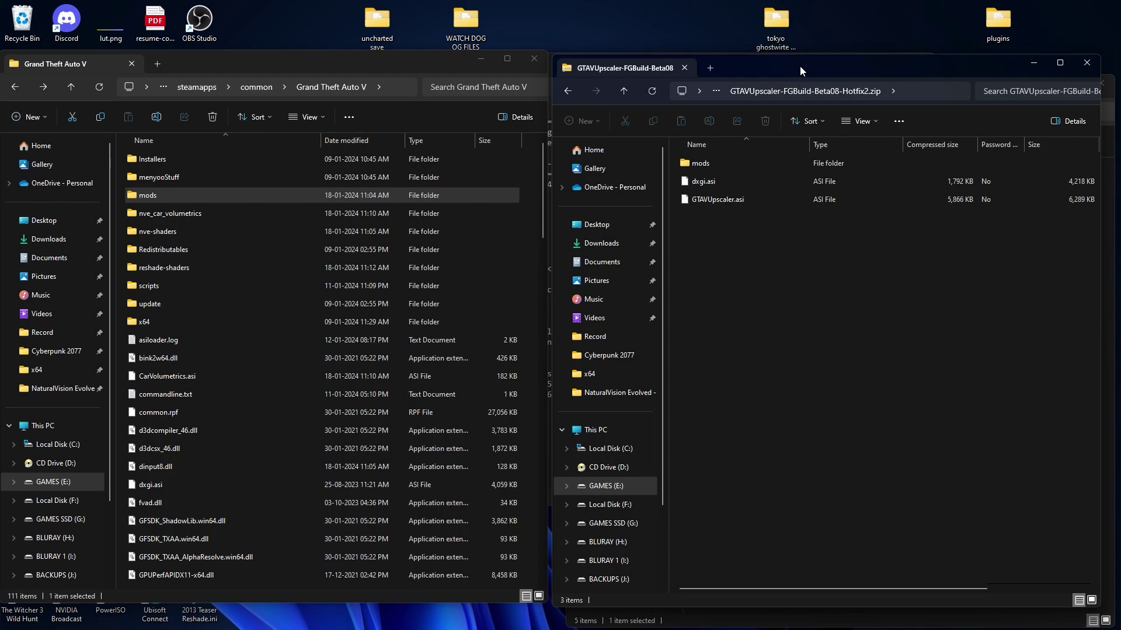
Step: Copy dxgi.asi and GTAVUpscaler.asi from GTAVUpscaler-FGBuild-Beta08-Hotfix2.zip into the Grand Theft Auto V folder, replacing the existing dxgi.asi
left_click(793, 58)
left_click_drag(921, 258, 453, 373)
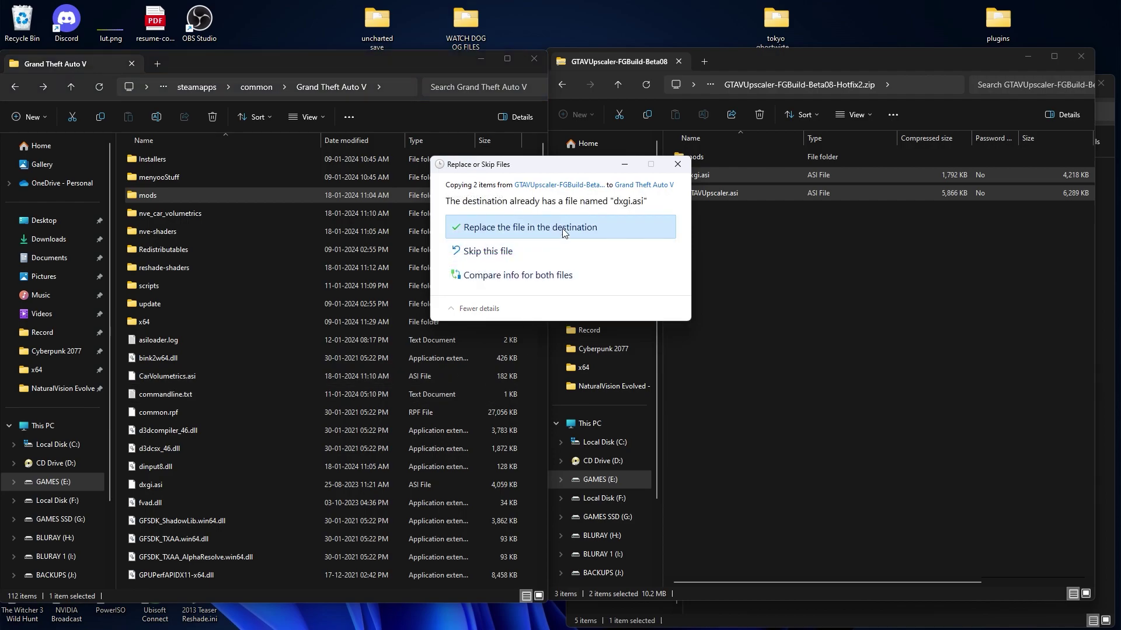
left_click(562, 230)
scroll(385, 296, "down", 5)
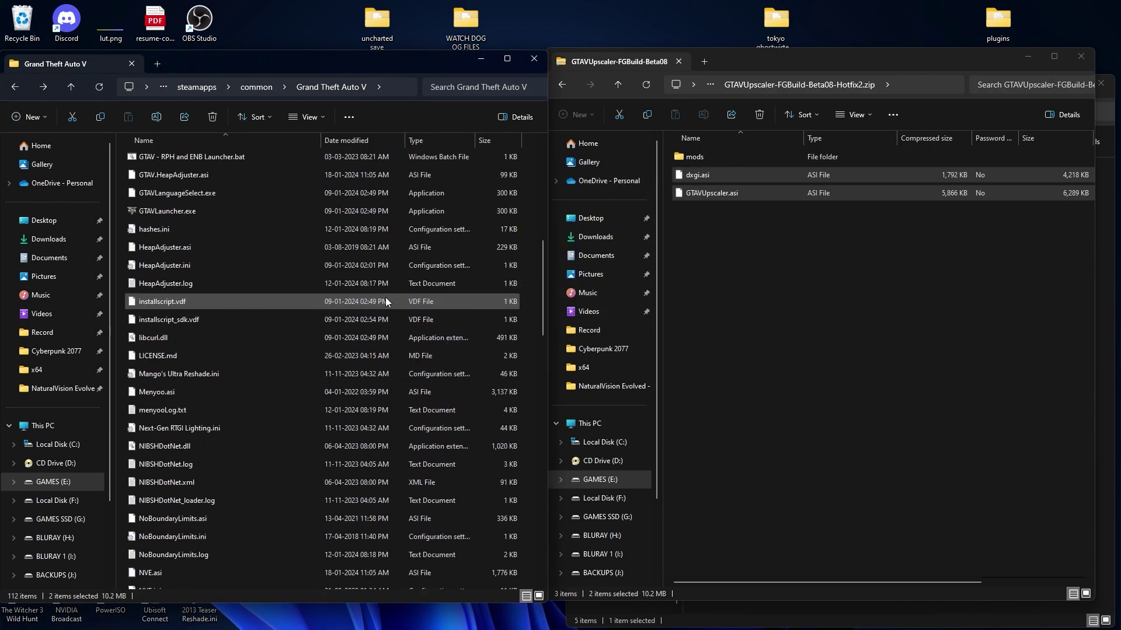
Step: Copy Shaders, UpscalerBasePlugin and GTAVUpscaler.ini from the upscaler zip's mods folder into the Grand Theft Auto V mods folder
scroll(386, 297, "up", 5)
double_click(156, 193)
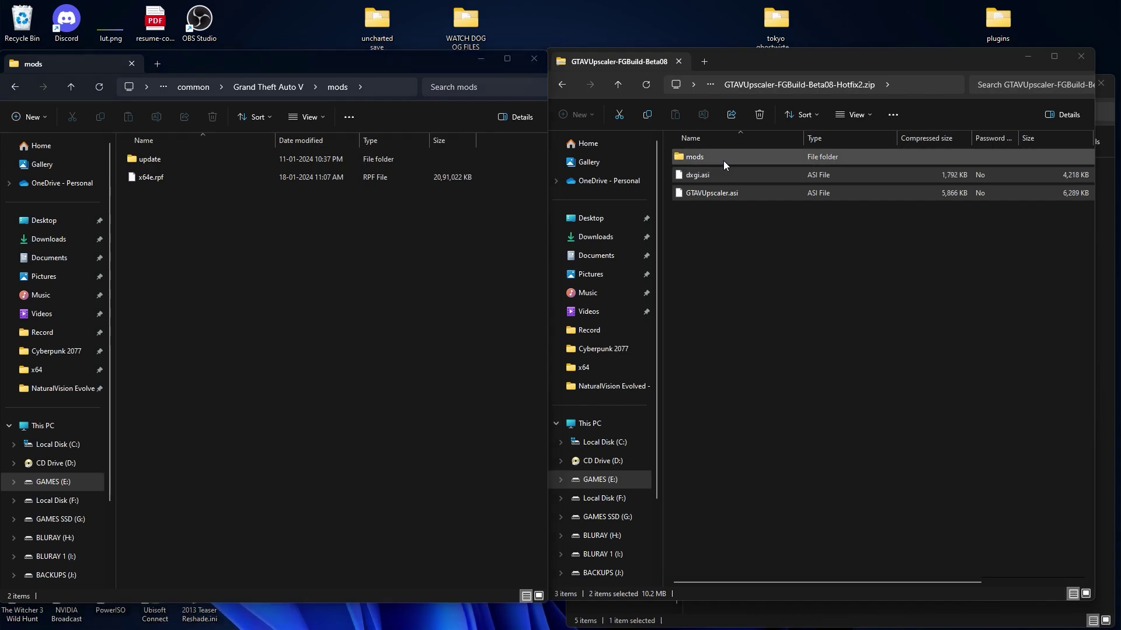
double_click(723, 160)
left_click_drag(817, 58, 835, 65)
left_click_drag(821, 223, 213, 261)
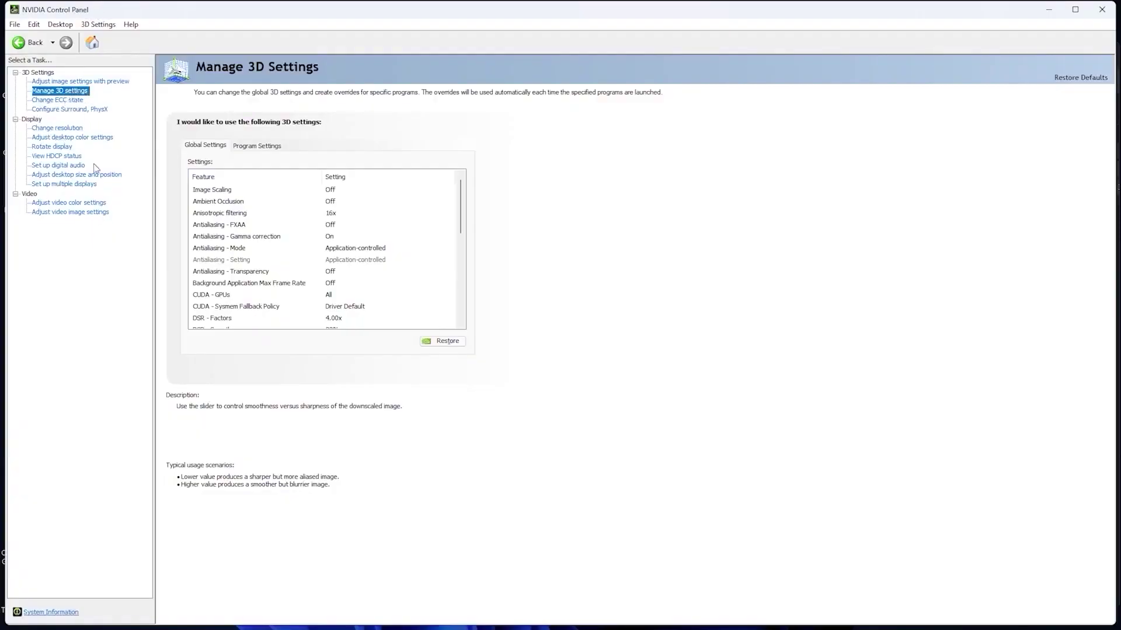
Step: In NVIDIA Control Panel's program-specific 3D settings for Grand Theft Auto V (gta5.exe), set Vertical sync to On
left_click(264, 148)
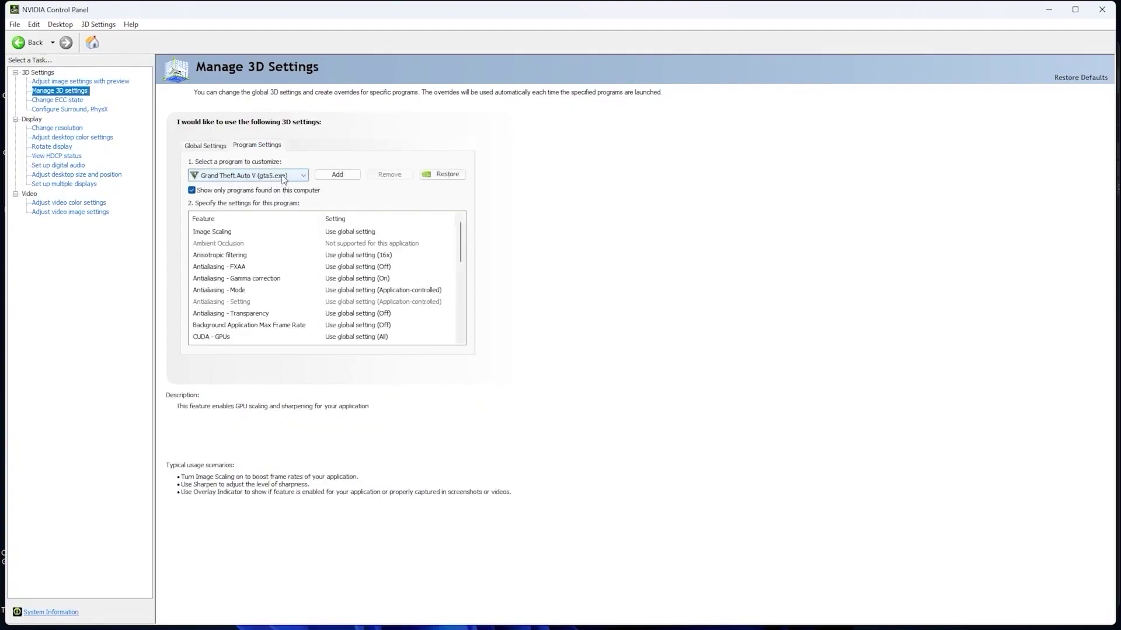
scroll(464, 232, "down", 9)
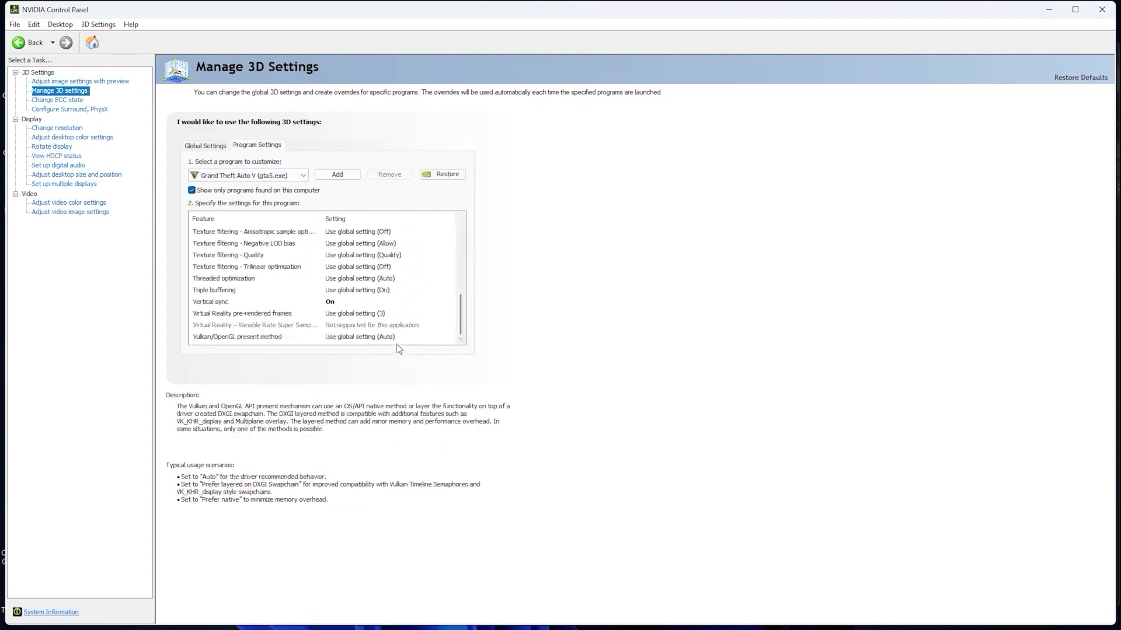
mouse_move(241, 310)
left_click(344, 304)
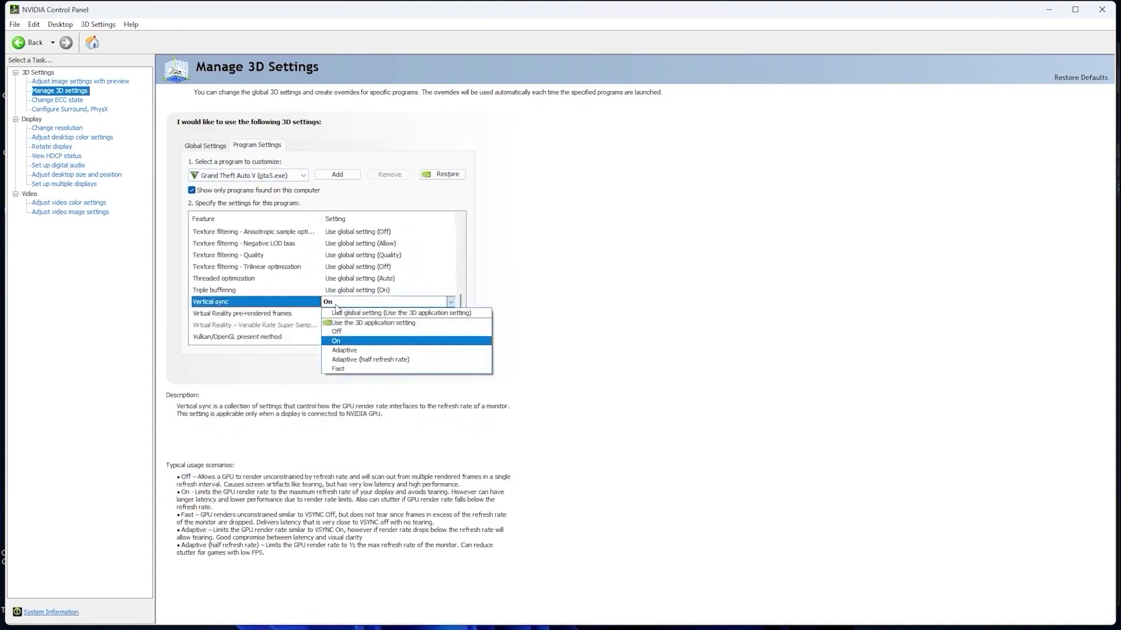
left_click(362, 341)
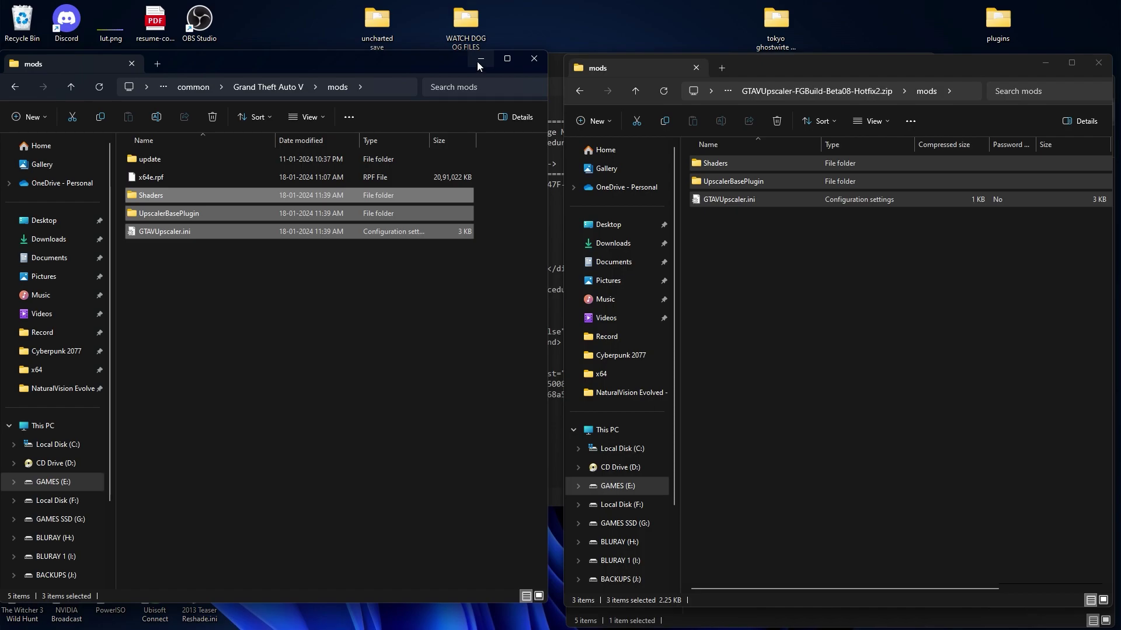
Step: Minimize the Grand Theft Auto V mods folder window and refresh the desktop
left_click(480, 59)
right_click(279, 149)
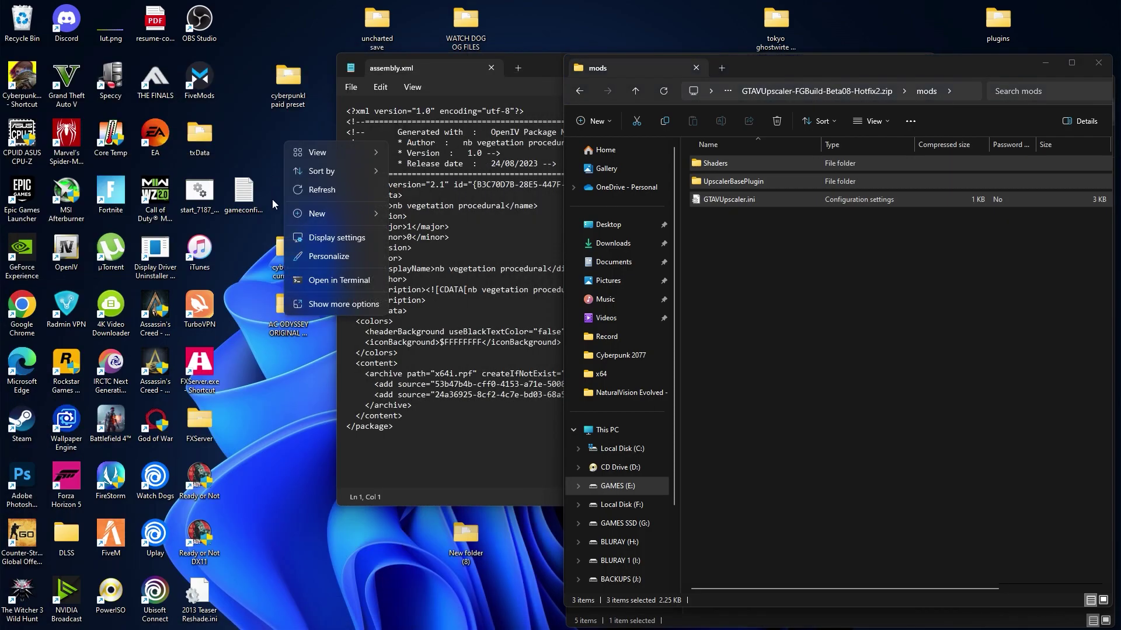
left_click(332, 193)
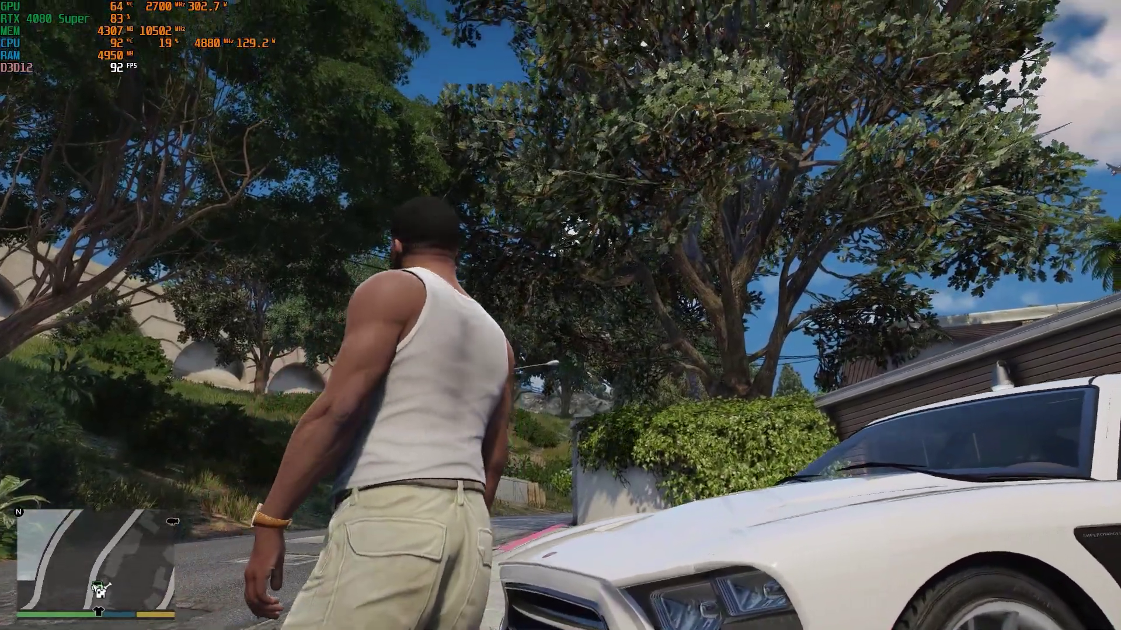
Step: In GTA V, move around the Vinewood Hills street and change the camera view to examine the vegetation and frame rate
key("w")
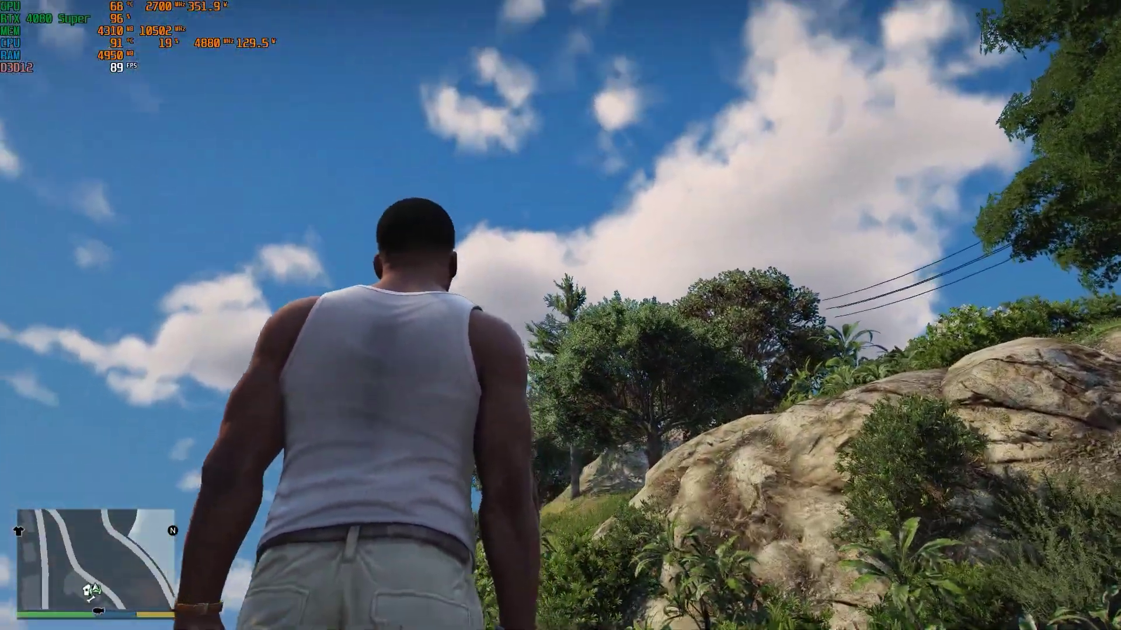
key("w")
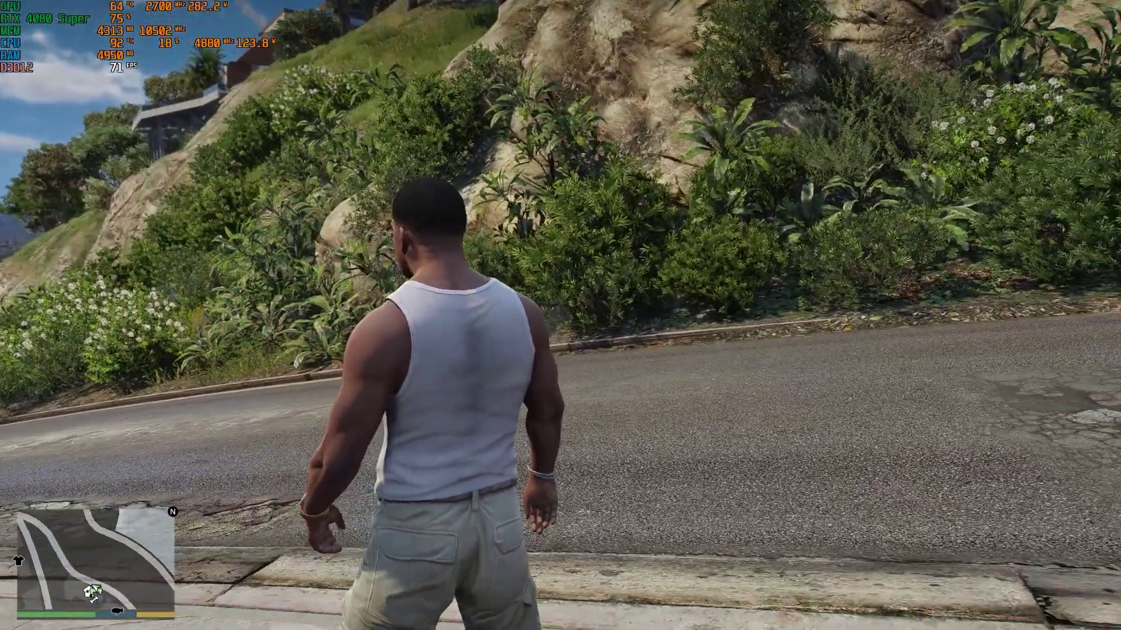
key("w")
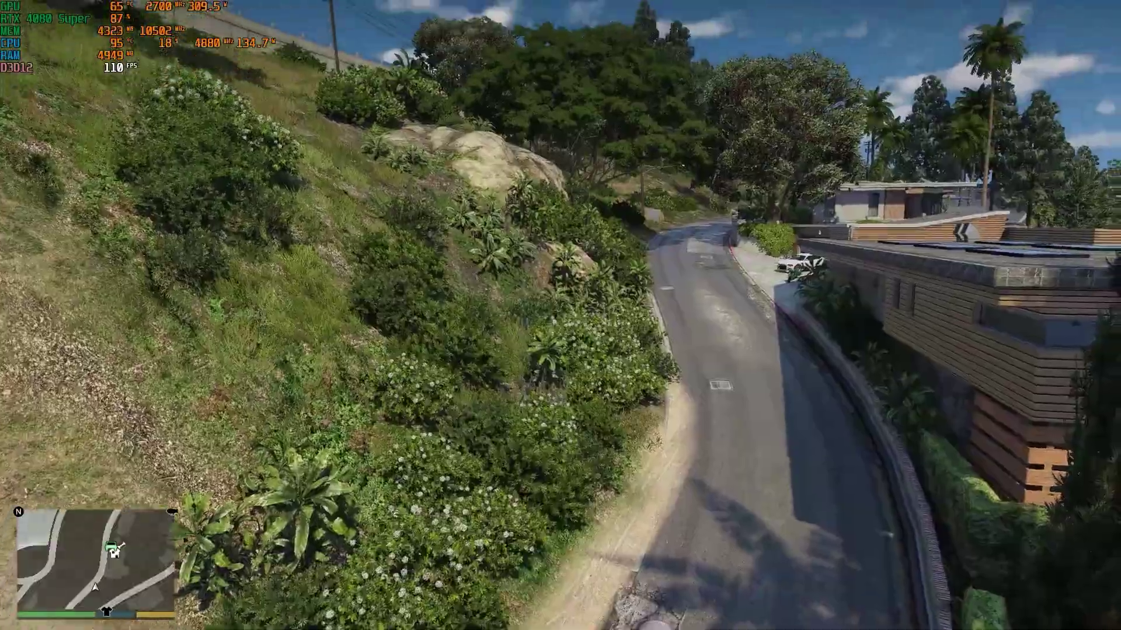
key("w")
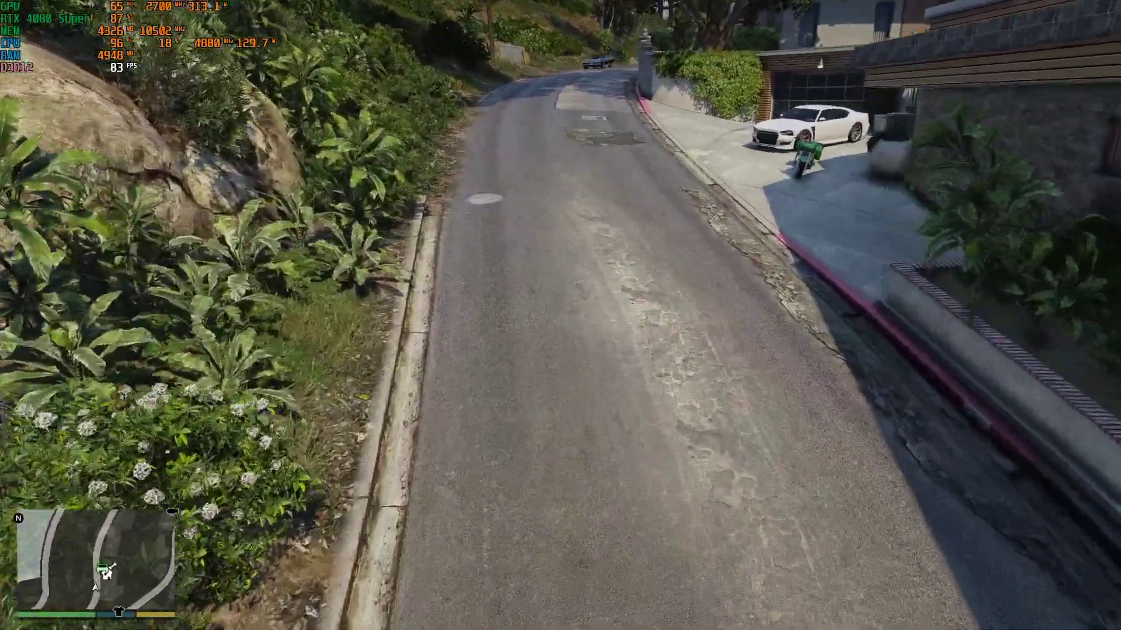
key("v")
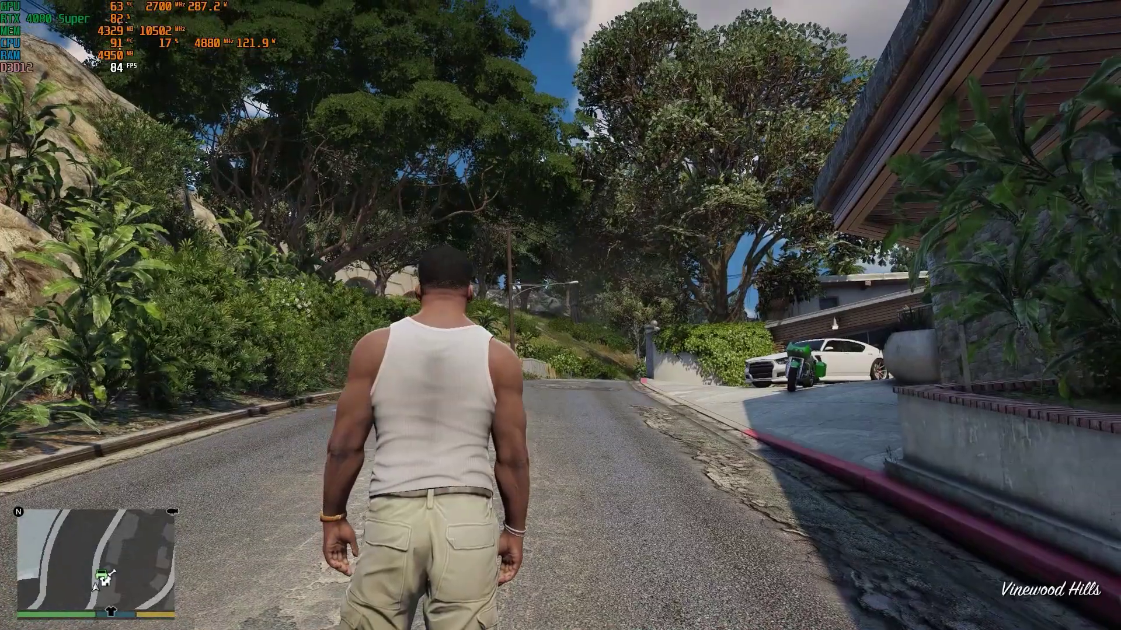
Step: Open the in-game ReShade overlay, reposition the GTA V Upscaler window and enable the upscaler
key("Home")
left_click_drag(999, 455, 331, 349)
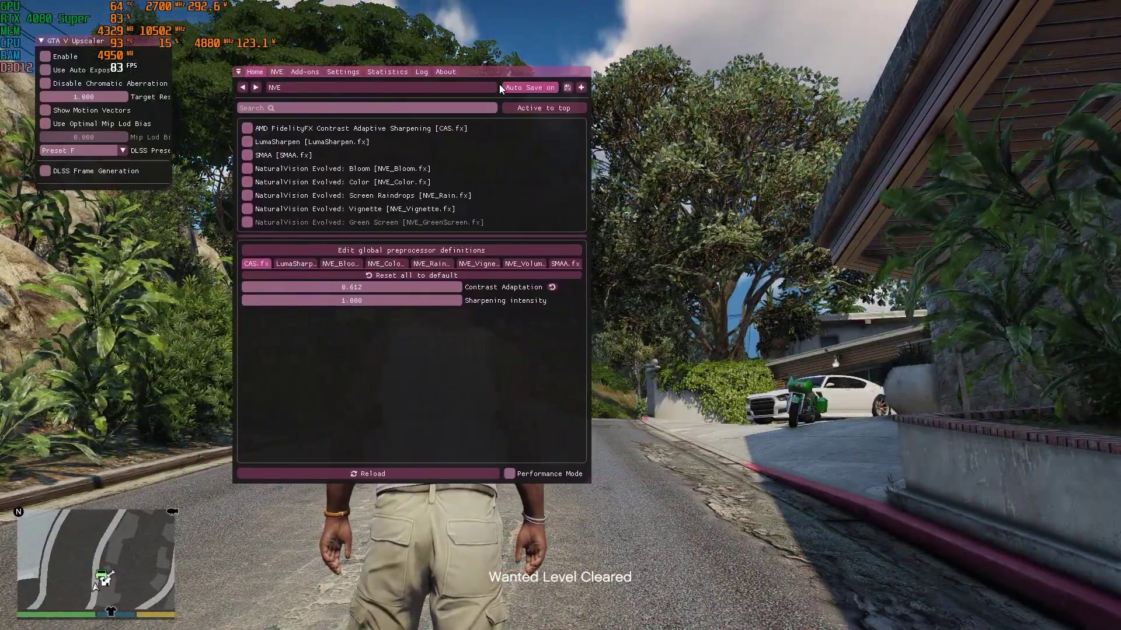
left_click(283, 70)
left_click(295, 71)
left_click(257, 73)
left_click_drag(137, 42, 179, 105)
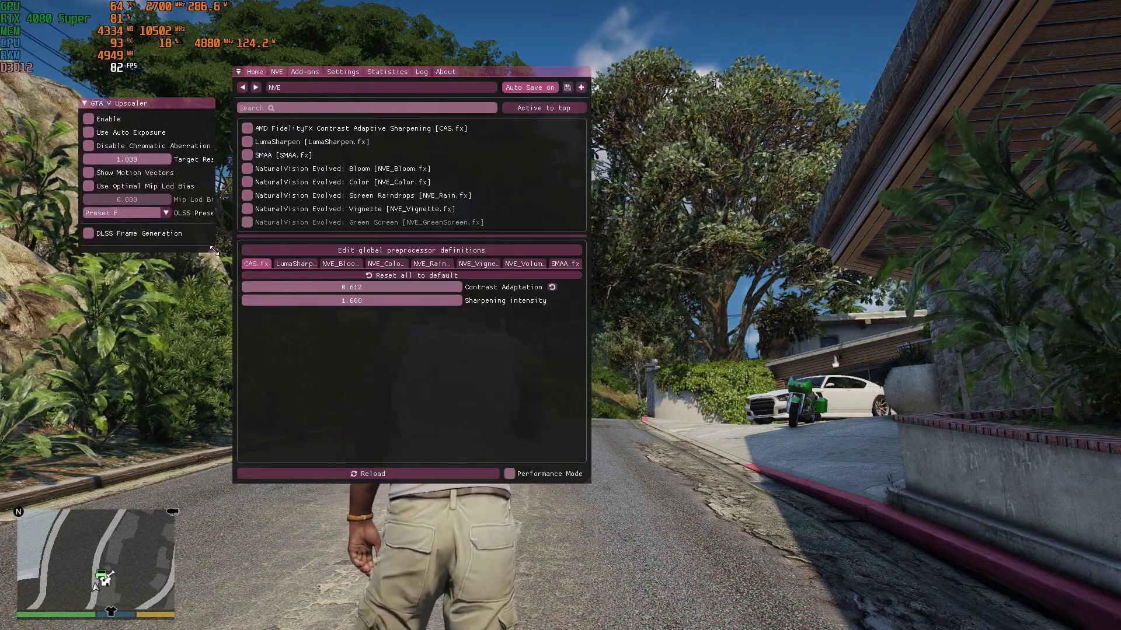
left_click(90, 117)
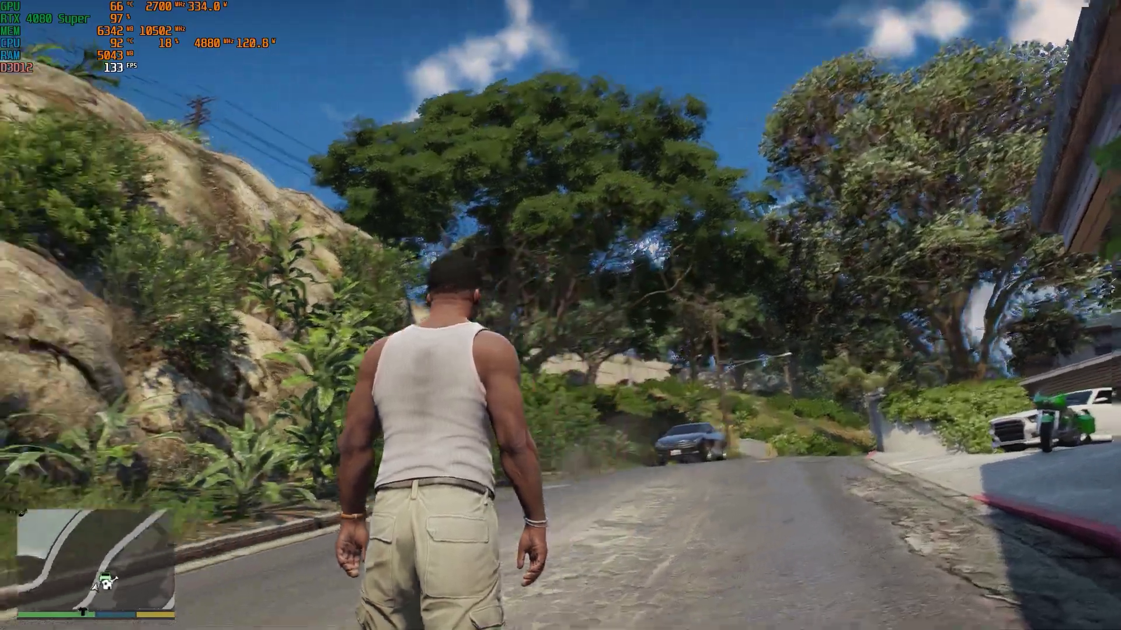
Step: Walk along the Vinewood Hills street to examine image quality and frame rate with the upscaler enabled
key("w")
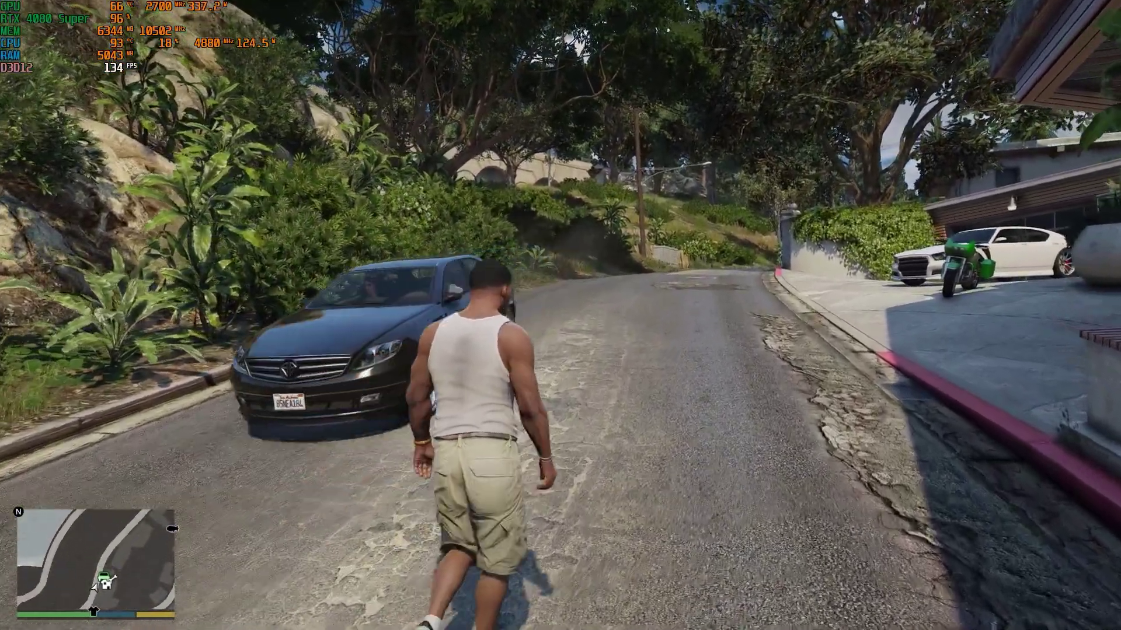
key("w")
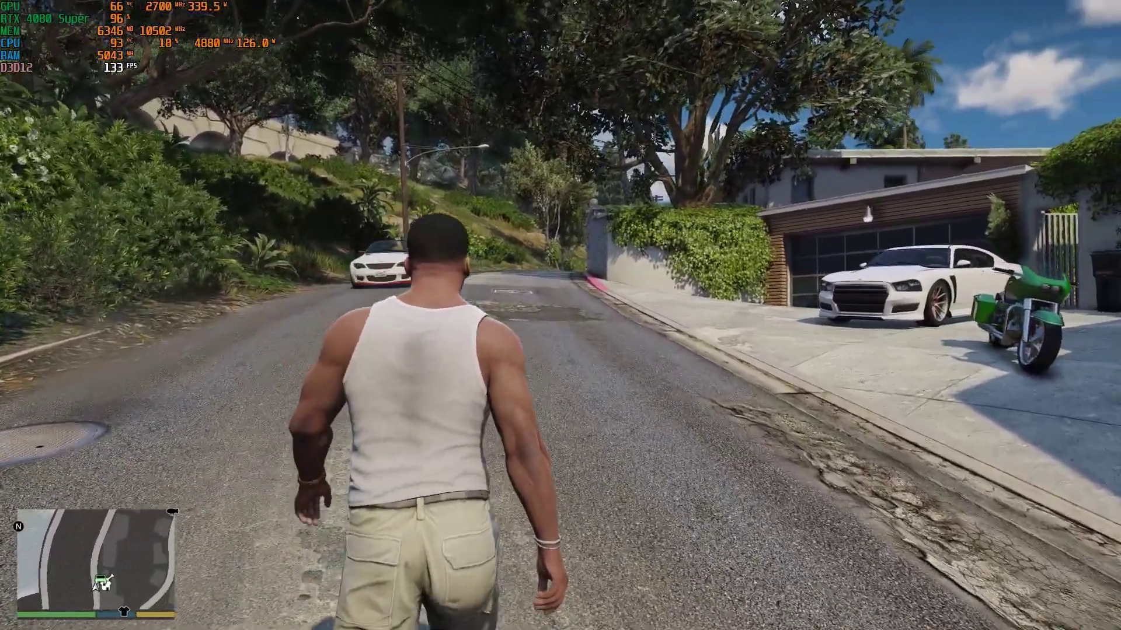
key("d")
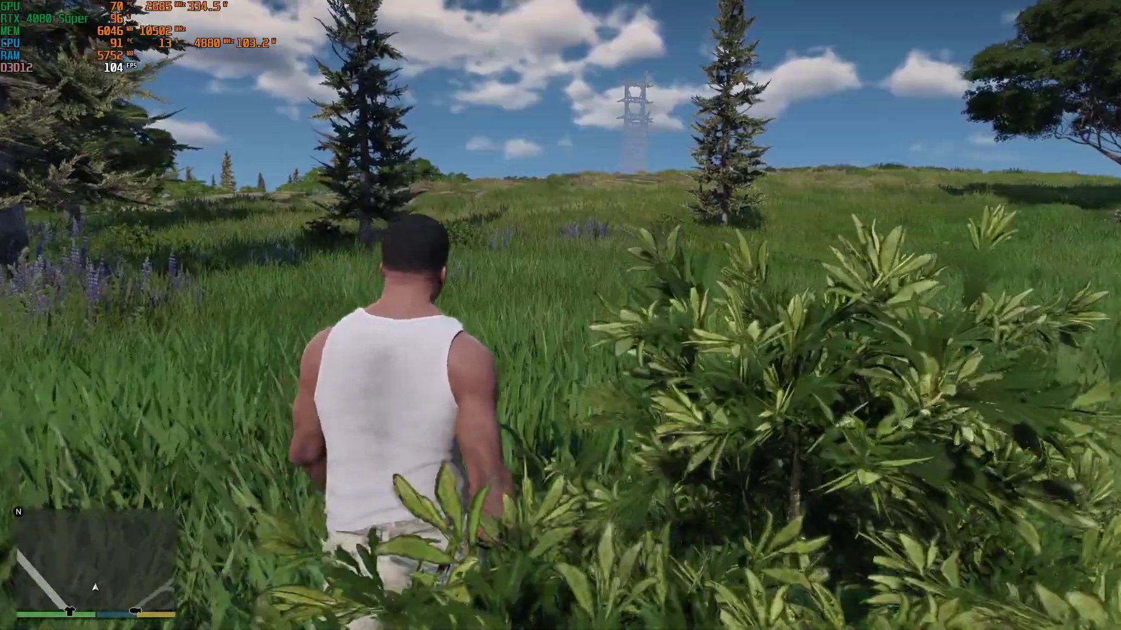
key("d")
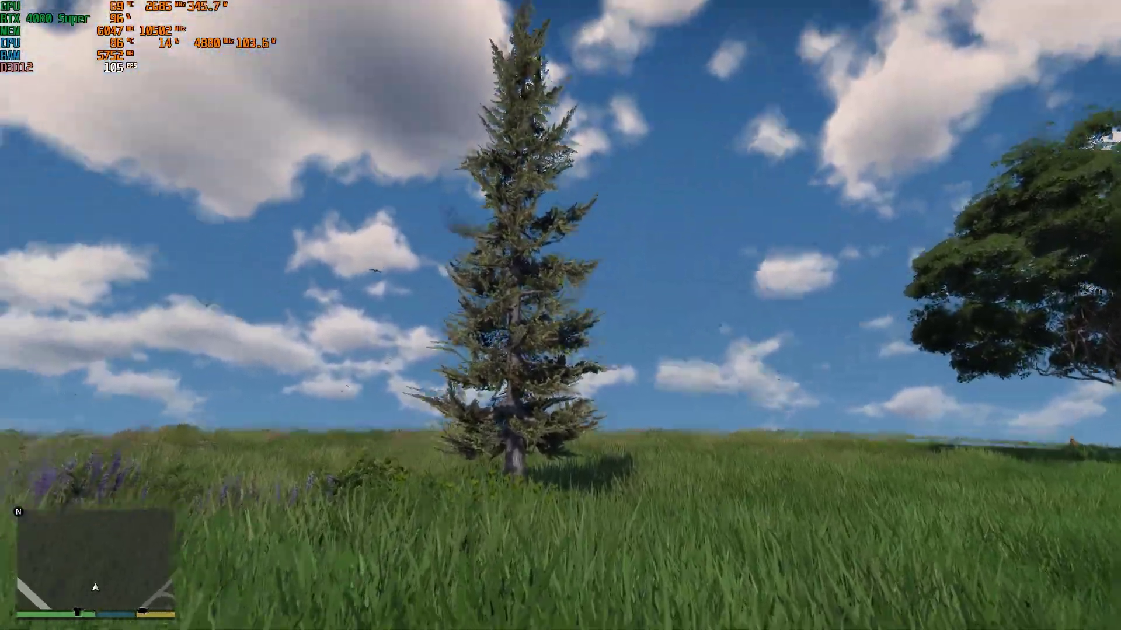
Step: Switch camera views in the open grass field to examine the grass, trees and frame rate
mouse_move(560, 315)
key("v")
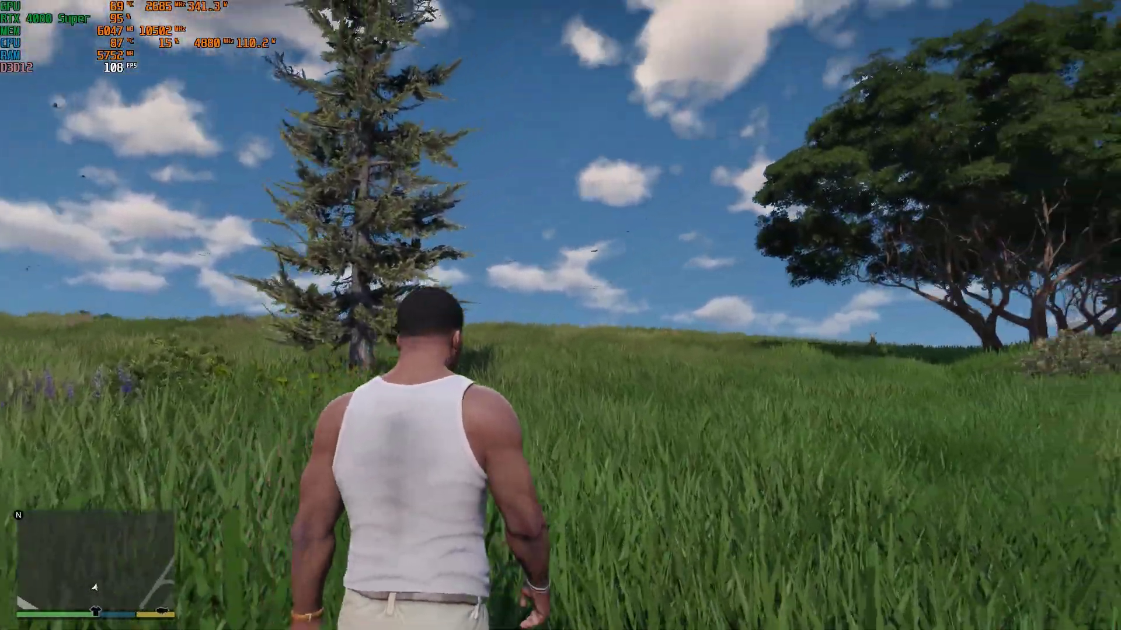
key("v")
key("v")
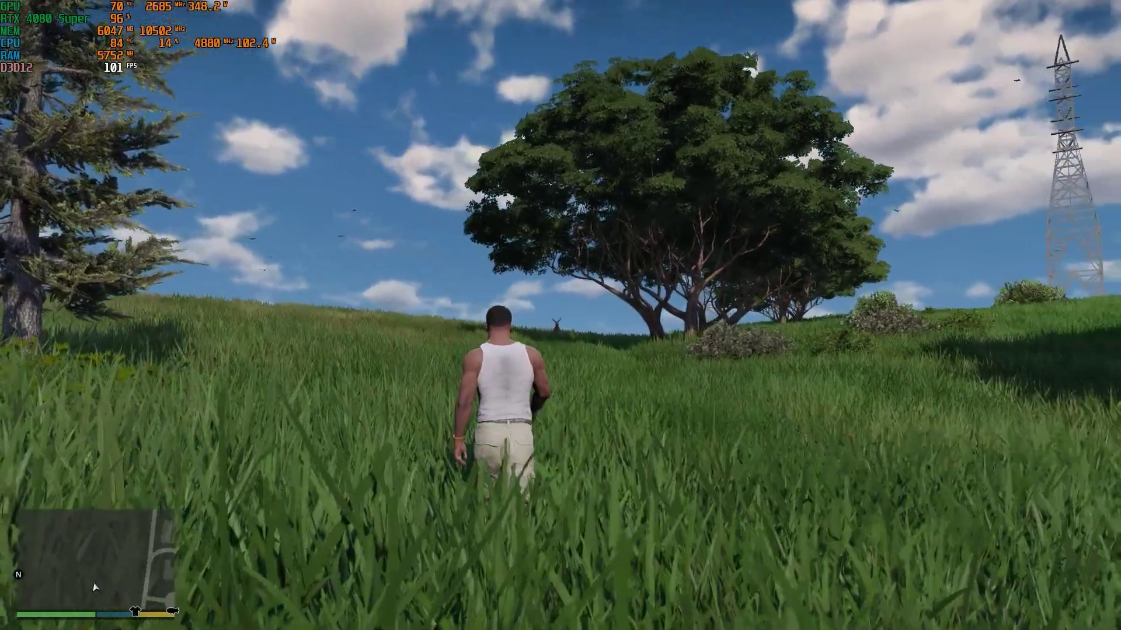